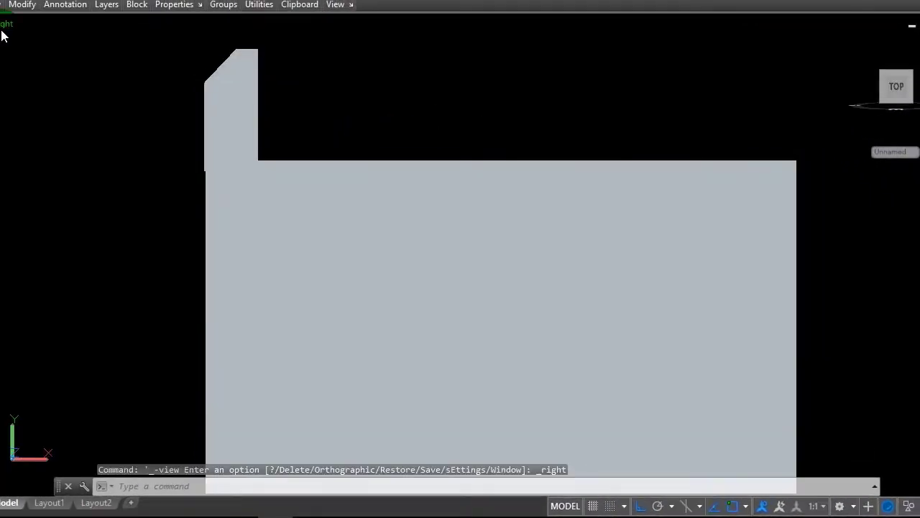
Step: Switch the viewport to the Front view in the 2D Wireframe visual style
click(3, 26)
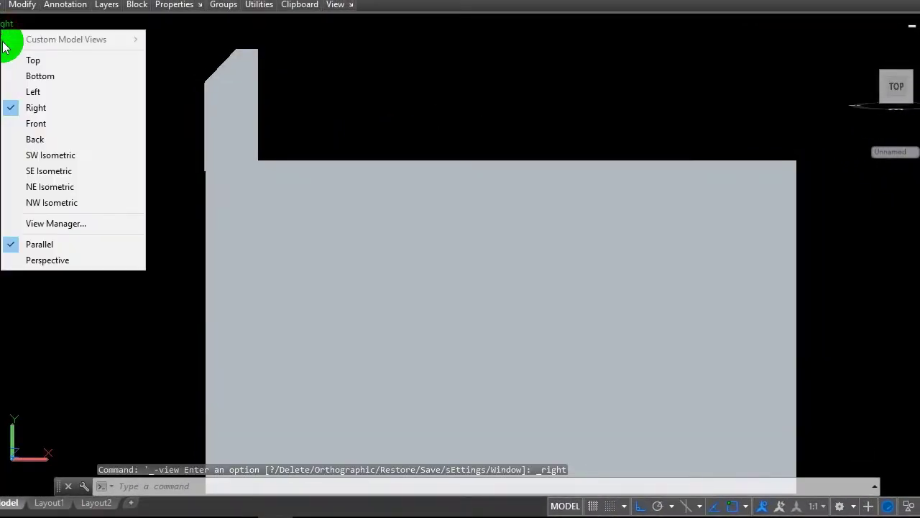
click(32, 128)
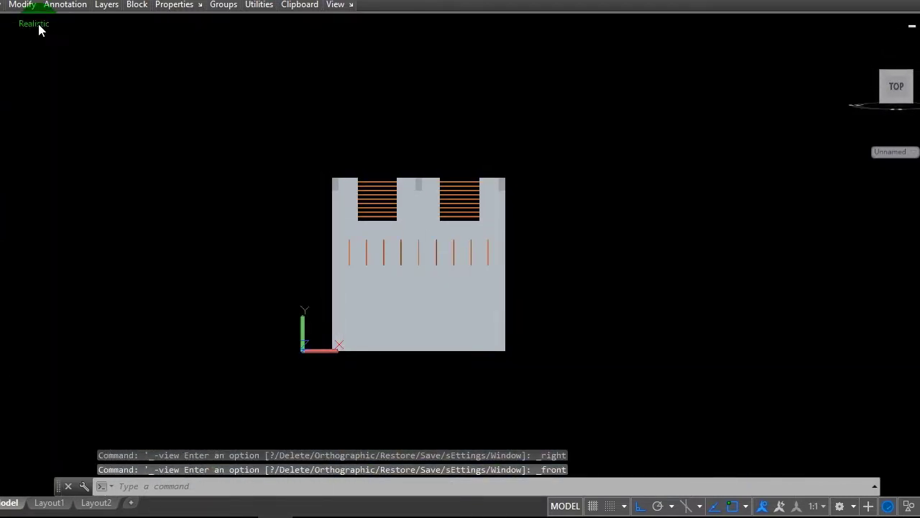
click(39, 25)
click(74, 58)
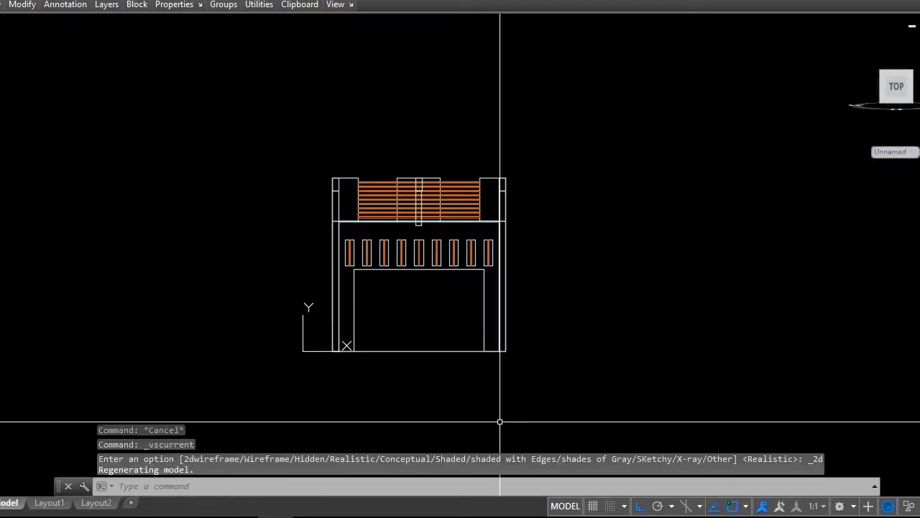
scroll(476, 353, down, 3)
scroll(448, 395, up, 3)
scroll(433, 364, up, 5)
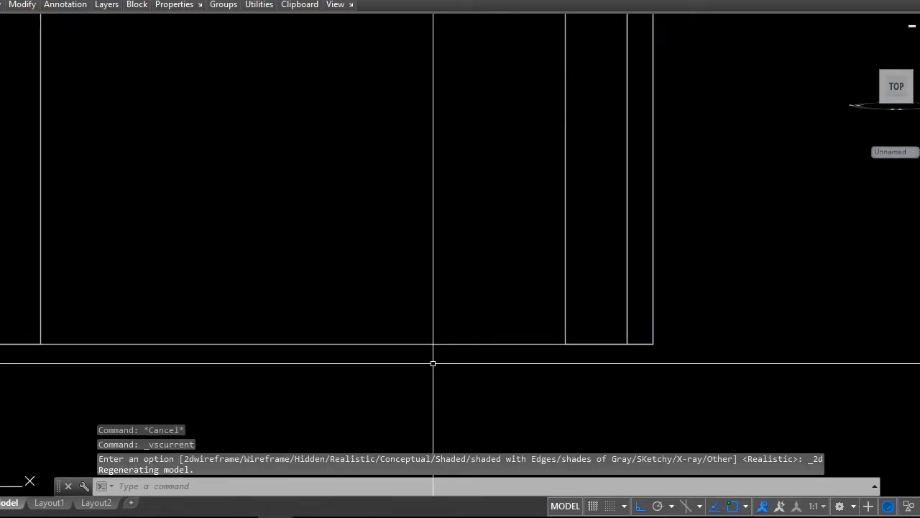
Step: Select the building's front frame lines, clear the selection, and zoom to frame the model
click(430, 344)
scroll(454, 276, down, 4)
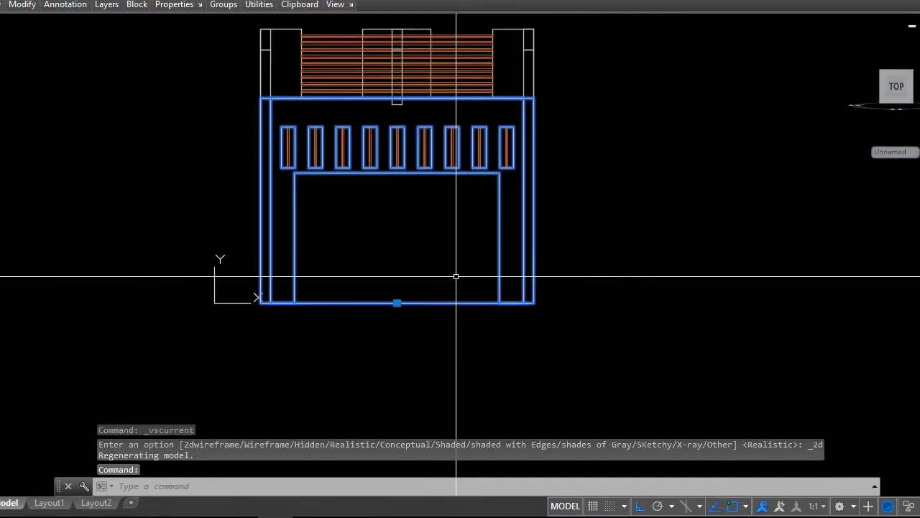
key(Escape)
scroll(401, 282, down, 4)
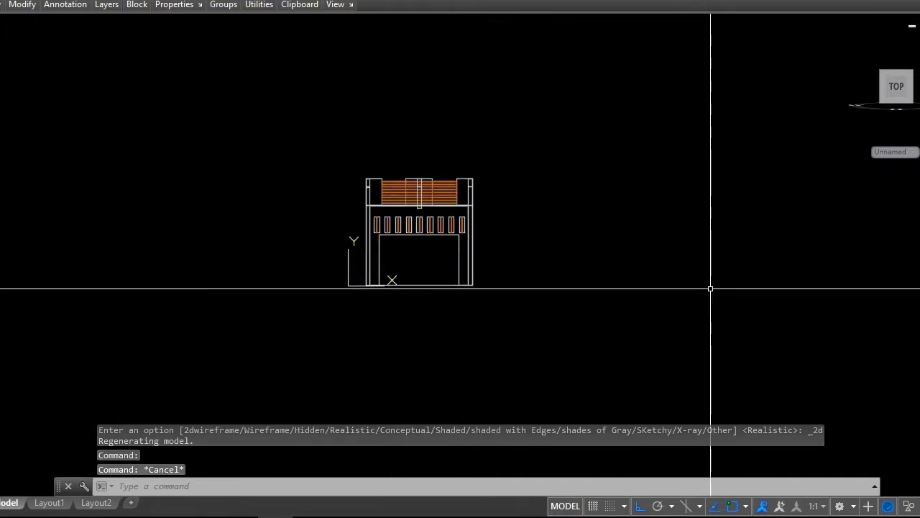
scroll(624, 259, up, 4)
scroll(461, 209, down, 3)
scroll(438, 207, up, 3)
scroll(434, 207, down, 3)
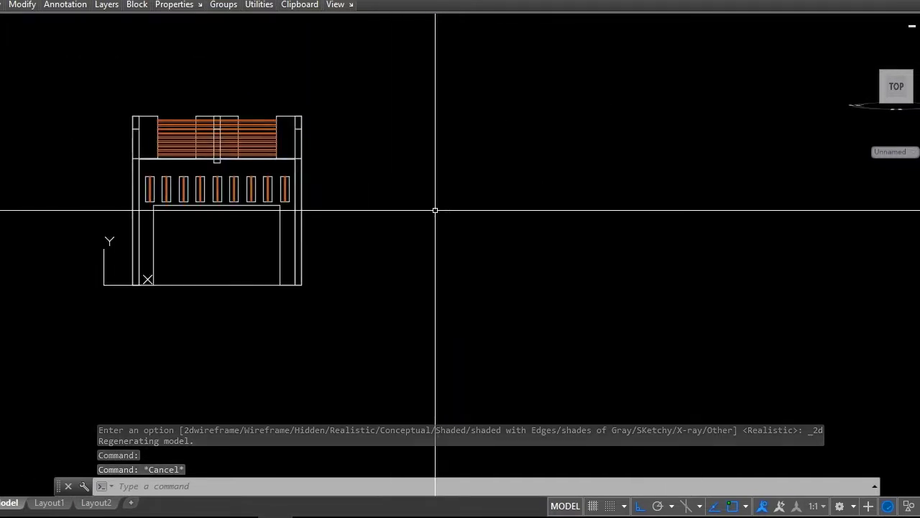
scroll(268, 209, up, 3)
Step: Draw a 3000 x 1900 rectangle with REC, its first corner placed right of the building
text(re)
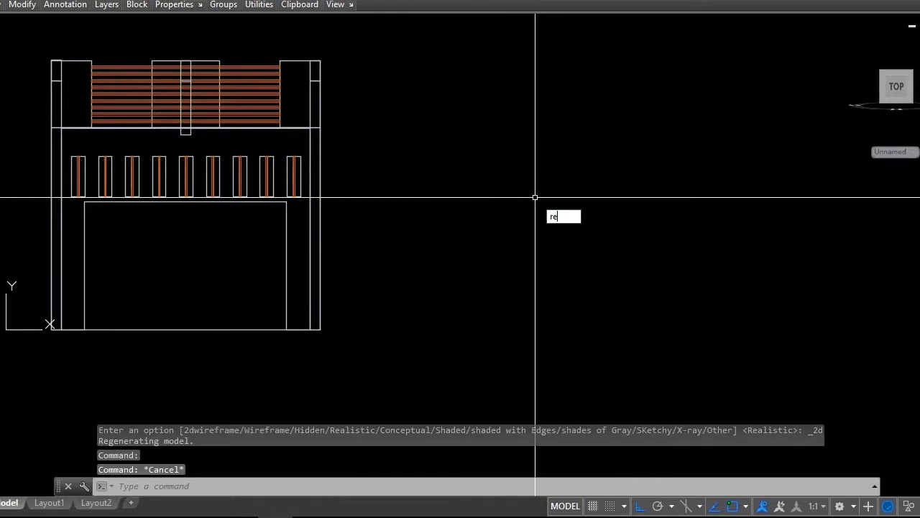
key(Return)
click(480, 165)
text(3000)
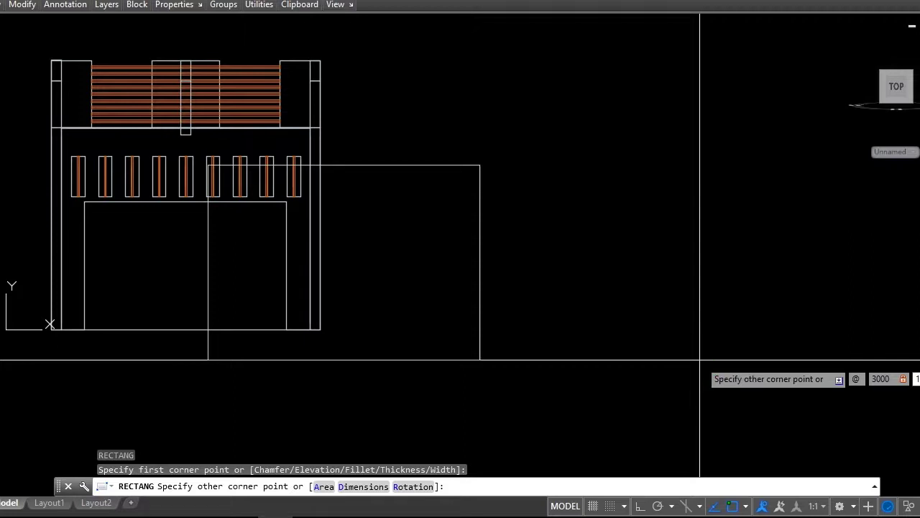
text(1900)
key(Return)
scroll(476, 296, down, 2)
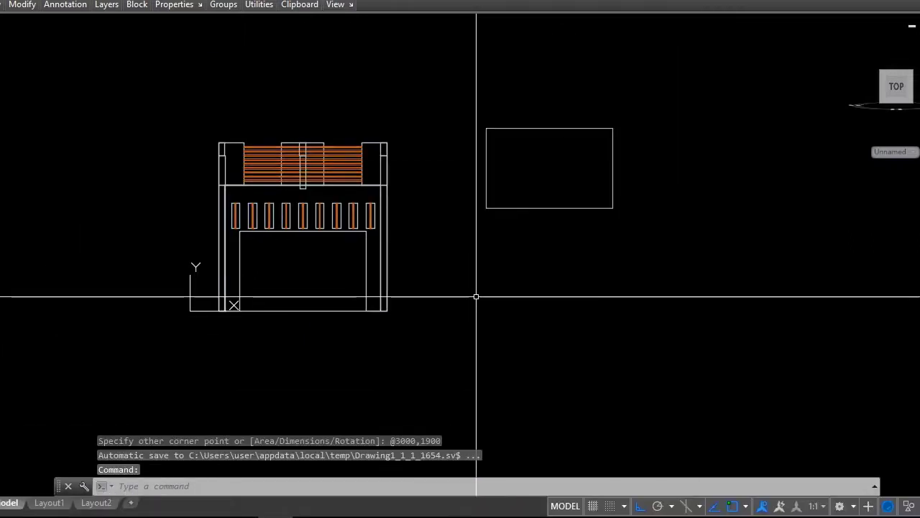
scroll(577, 182, up, 2)
scroll(575, 187, up, 2)
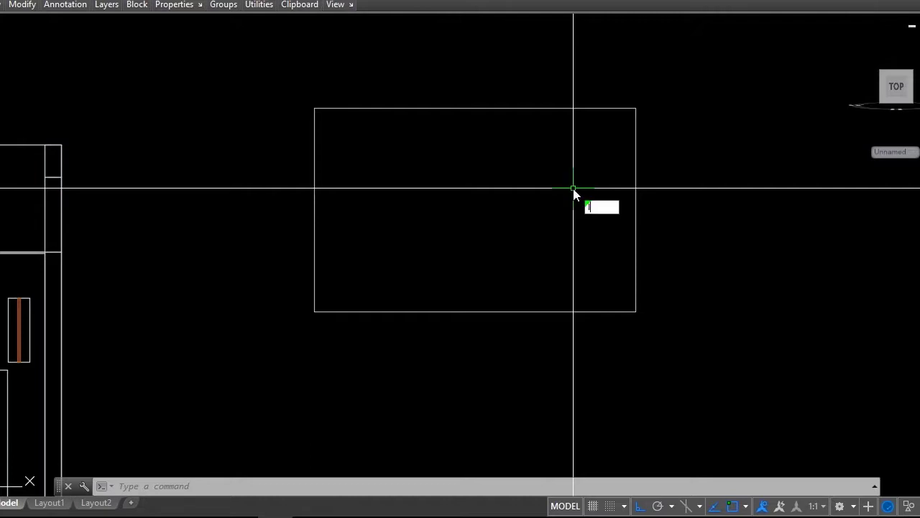
Step: Draw a vertical line from the rectangle's top-edge midpoint straight down to its bottom edge
key(Return)
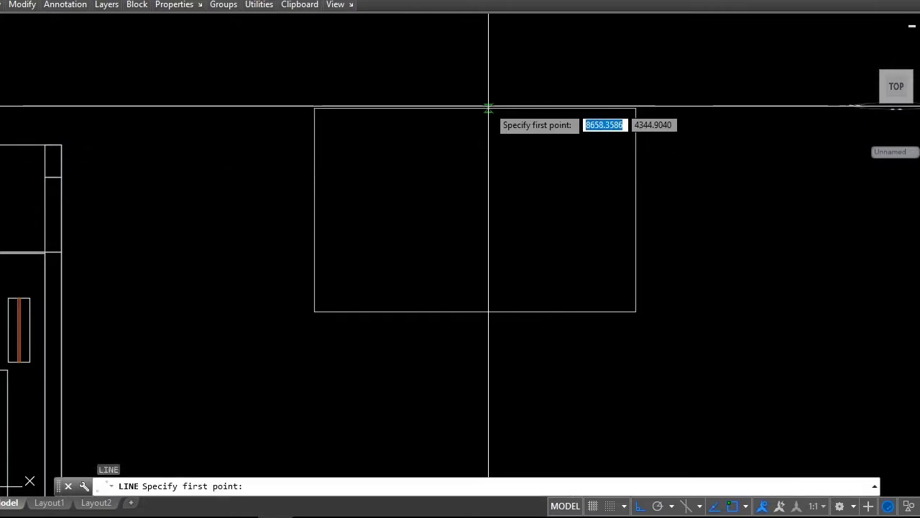
click(474, 108)
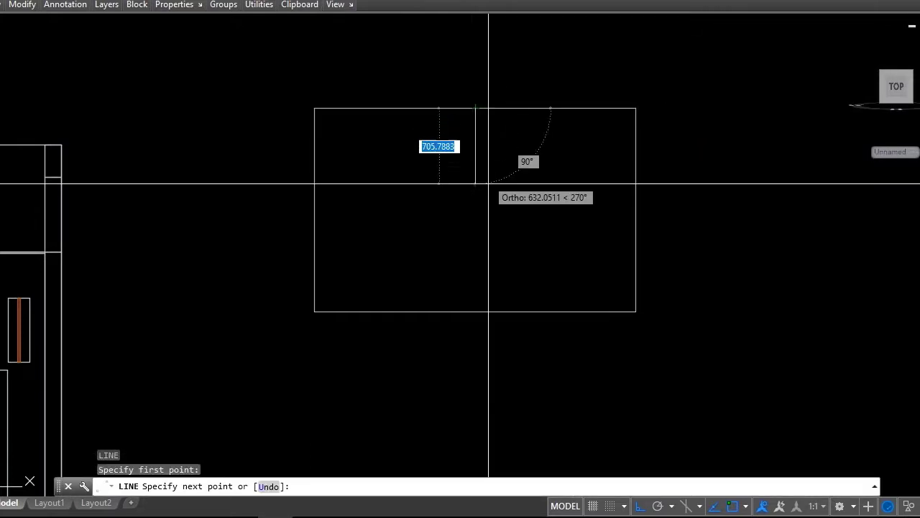
click(475, 311)
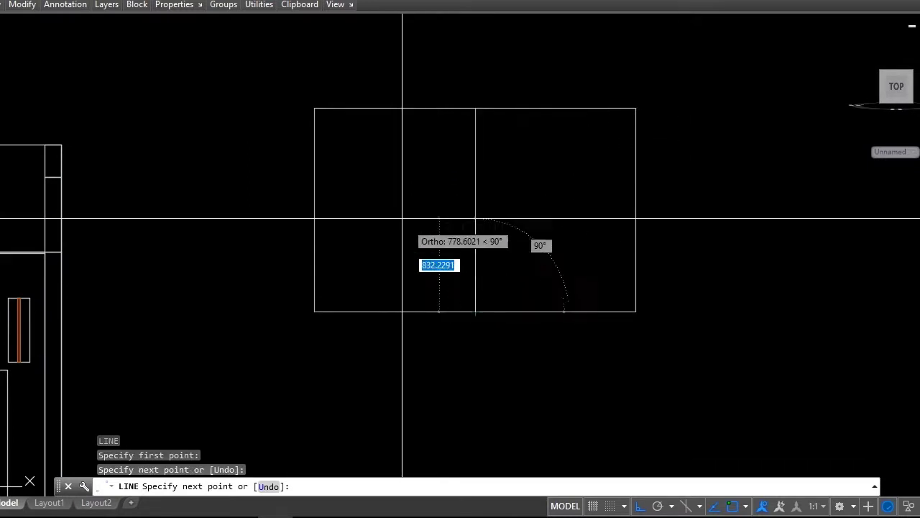
key(Escape)
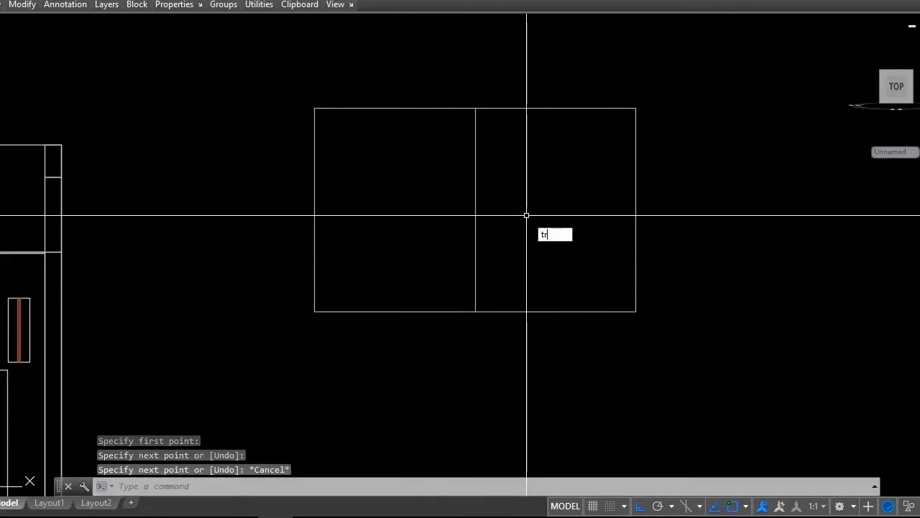
key(Escape)
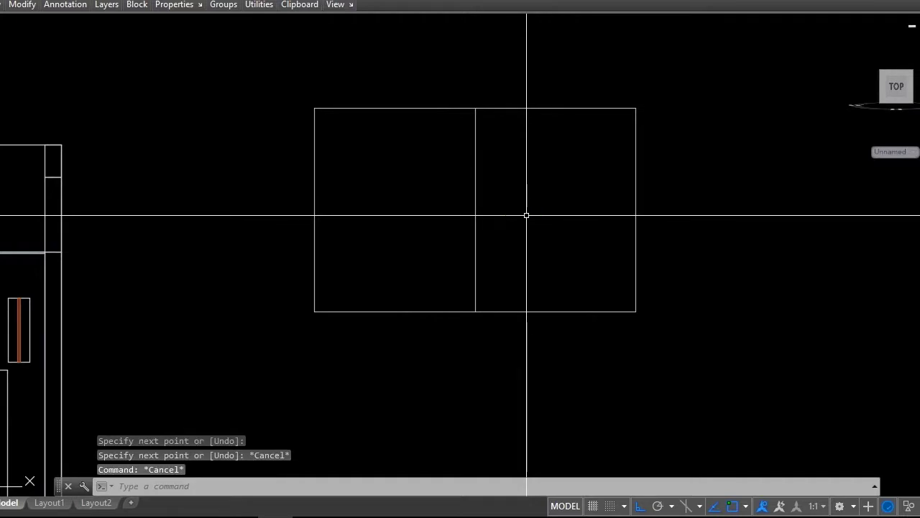
scroll(457, 241, down, 2)
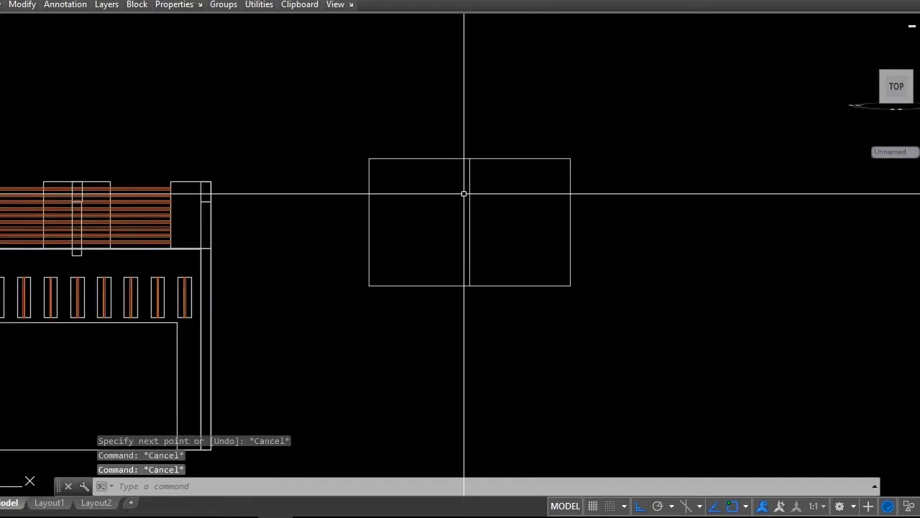
scroll(464, 192, up, 2)
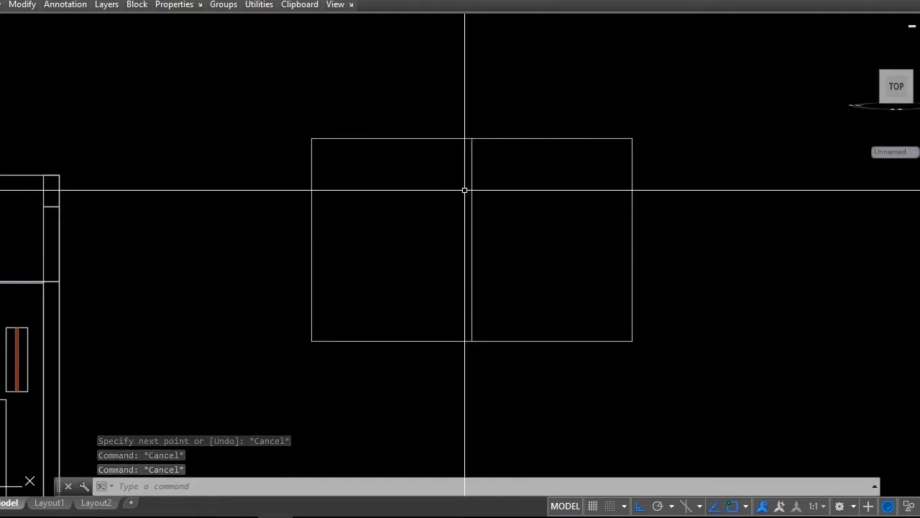
scroll(476, 185, up, 2)
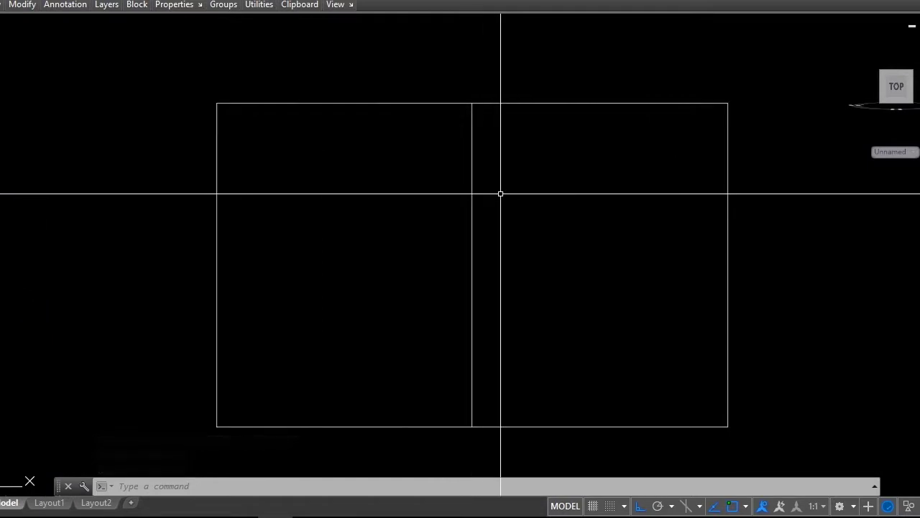
text(O)
Step: Start the OFFSET command with an offset distance of 50
key(Return)
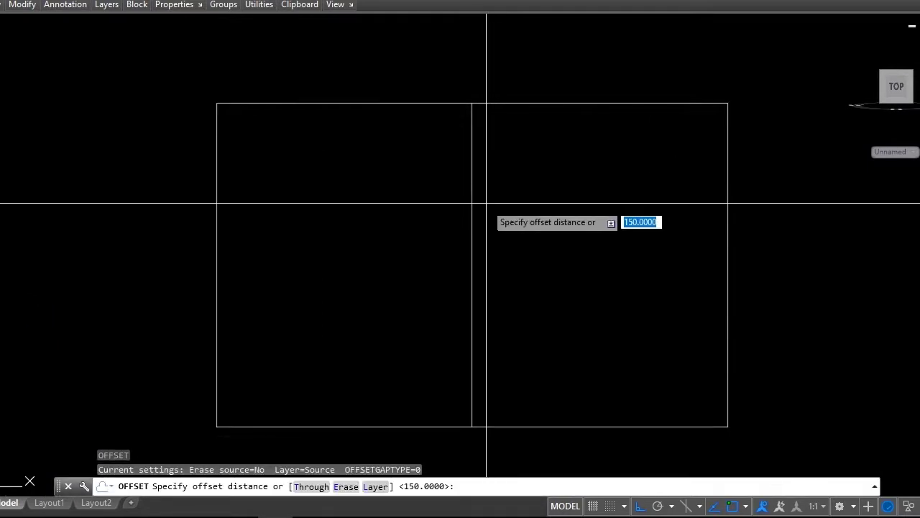
key(Escape)
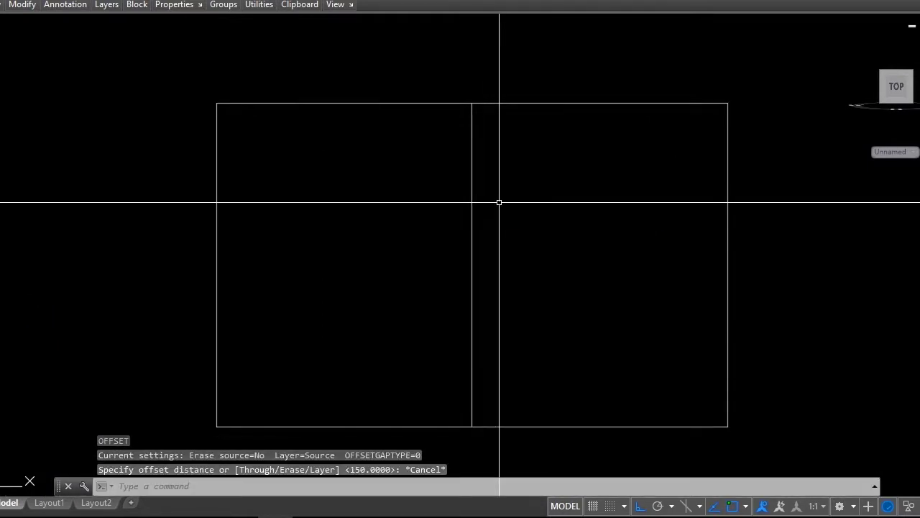
text(o)
key(Return)
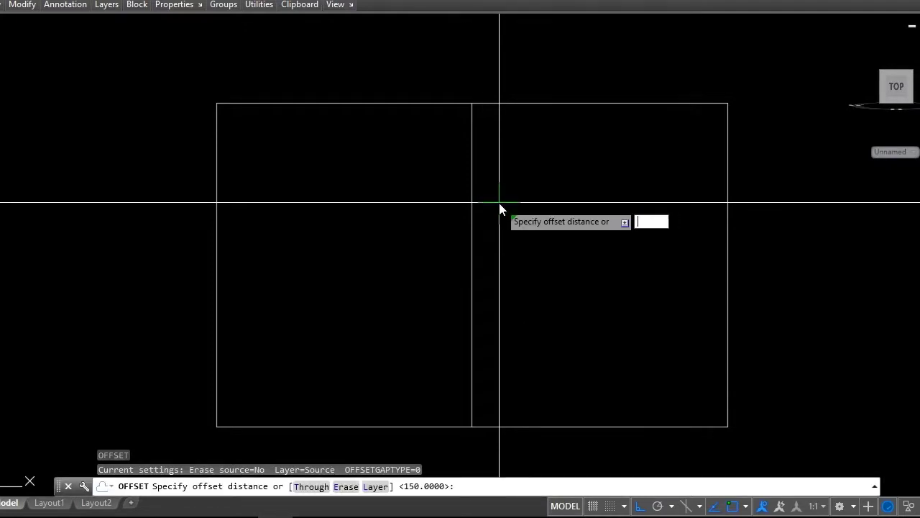
text(50)
key(Return)
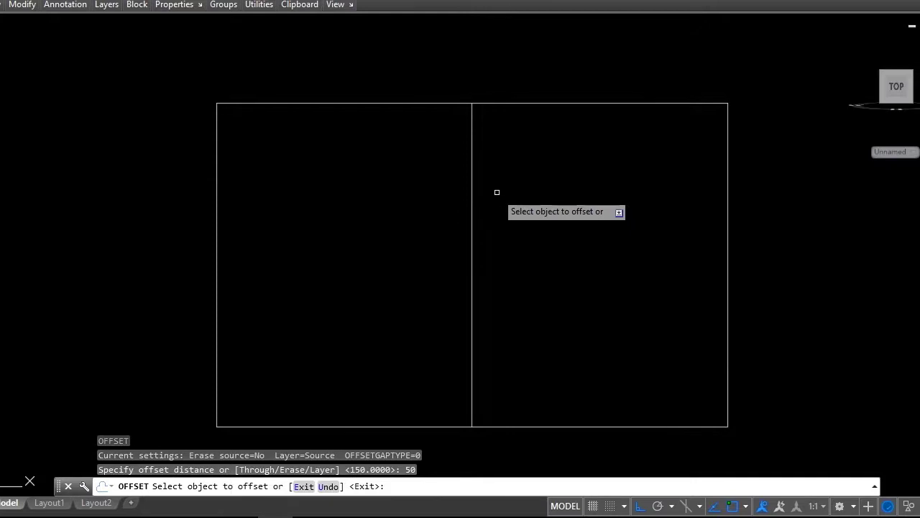
key(Escape)
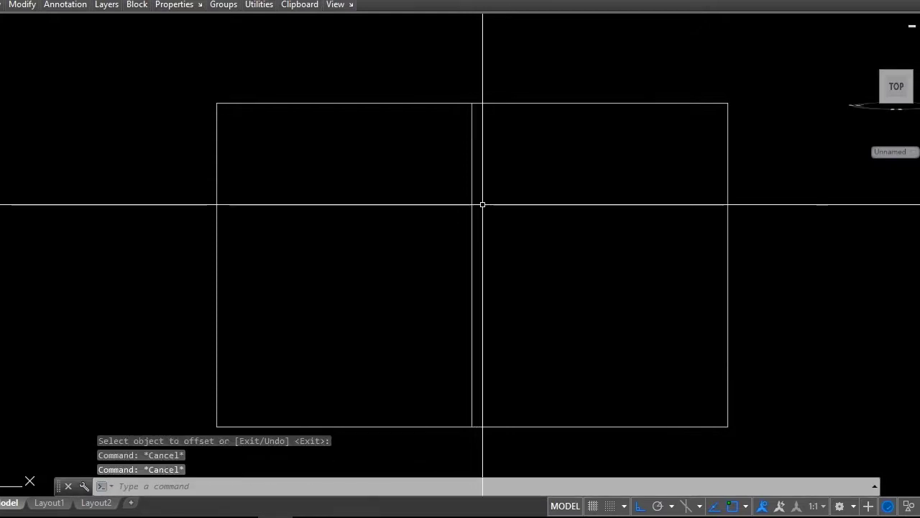
text(o)
key(Return)
text(50)
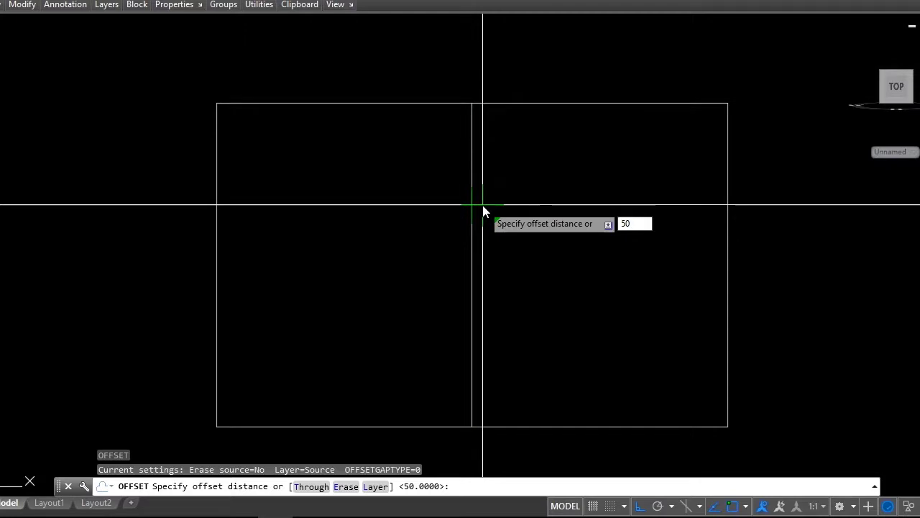
key(Return)
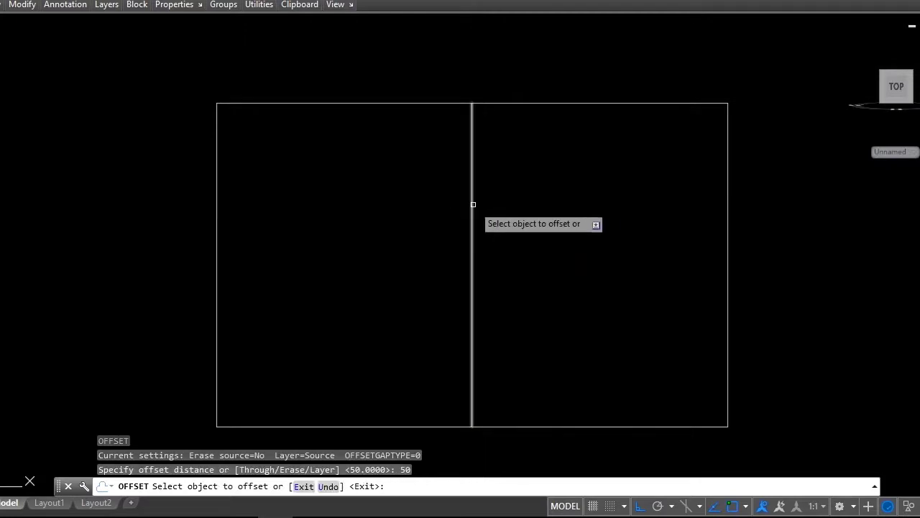
Step: Offset the centre line 50 to the right and 50 to the left, then select the original
click(473, 205)
click(502, 207)
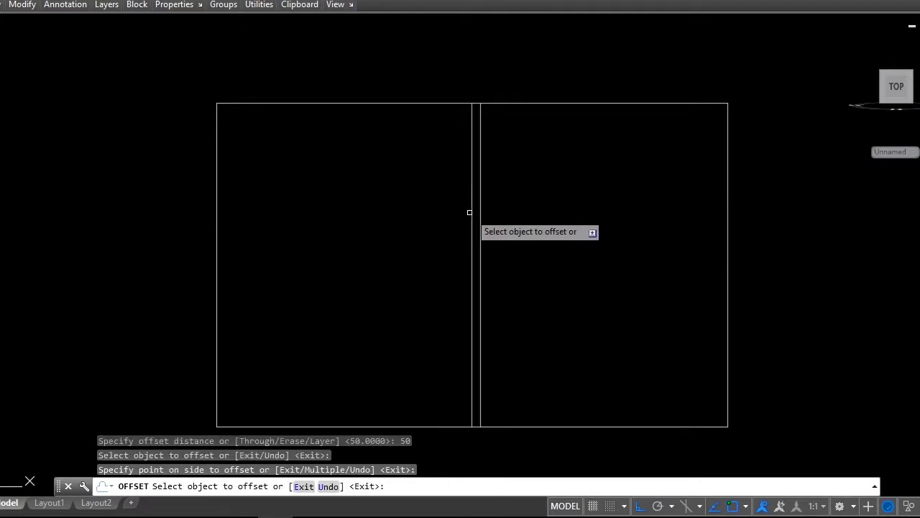
click(470, 208)
click(449, 211)
key(Escape)
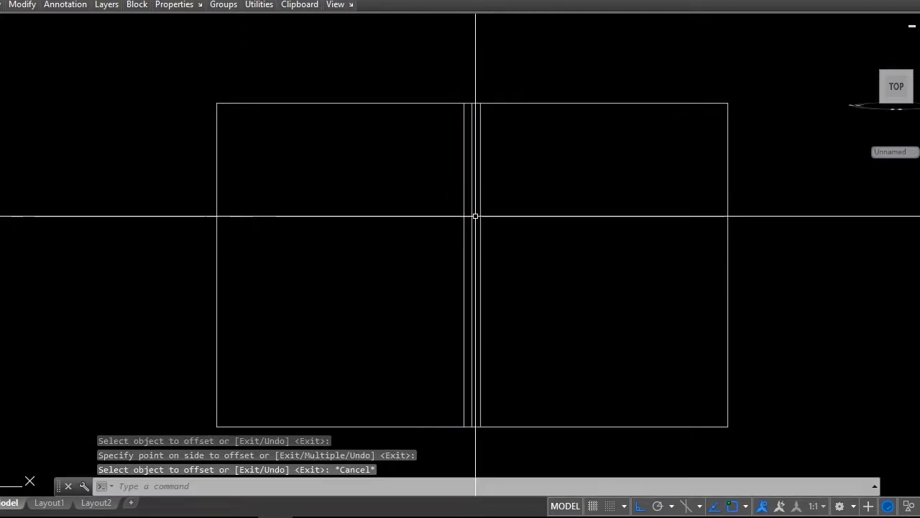
click(471, 209)
Step: Erase the original centre line and draw a short line closing the divider strip's bottom
key(Return)
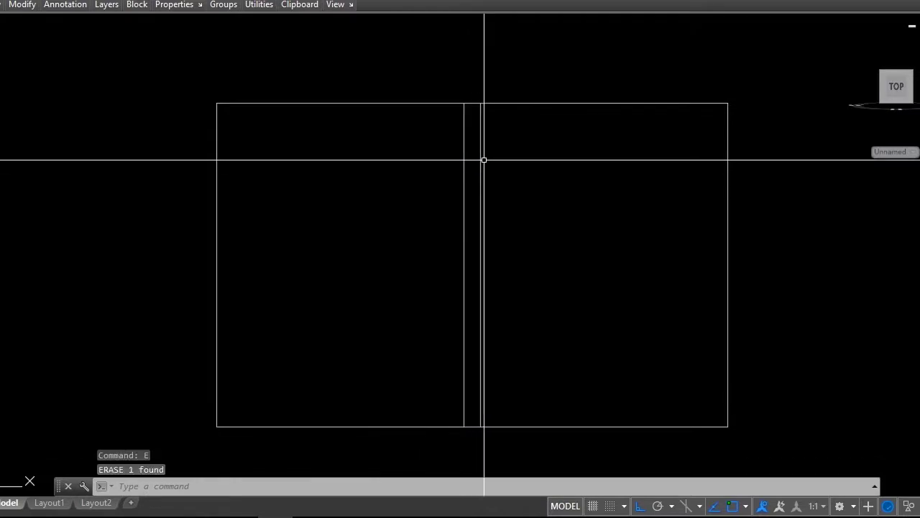
key(Return)
scroll(464, 108, up, 2)
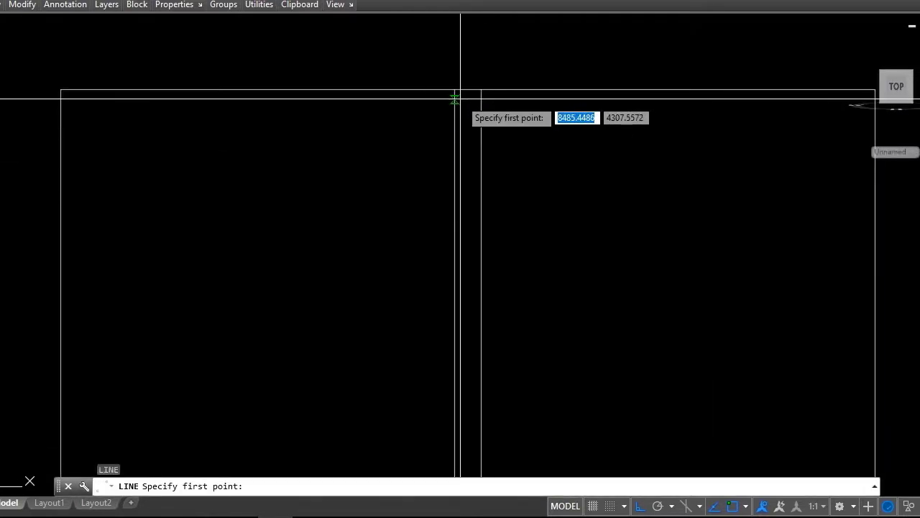
click(454, 90)
click(481, 90)
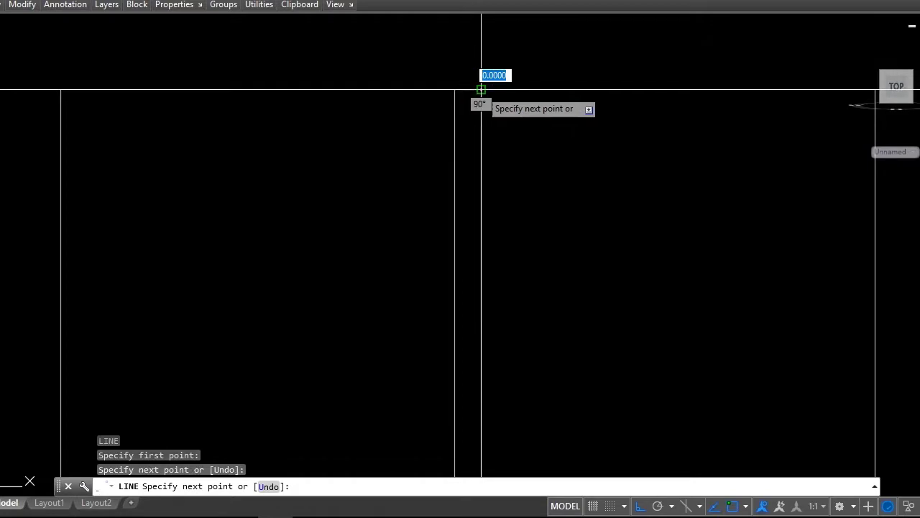
scroll(483, 101, down, 2)
key(Escape)
right_click(522, 149)
click(557, 145)
scroll(475, 316, up, 4)
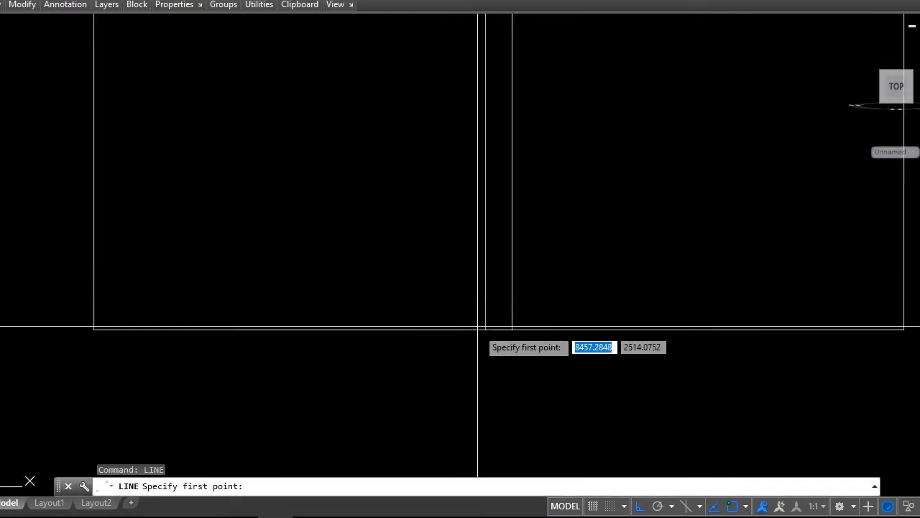
click(486, 329)
click(511, 329)
key(Escape)
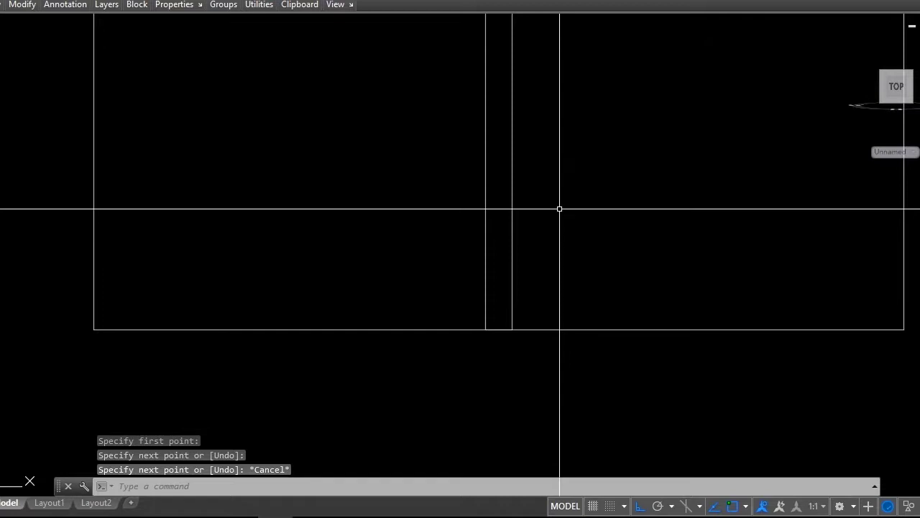
Step: Make a region from the divider's bottom line and its two vertical lines
text(REg)
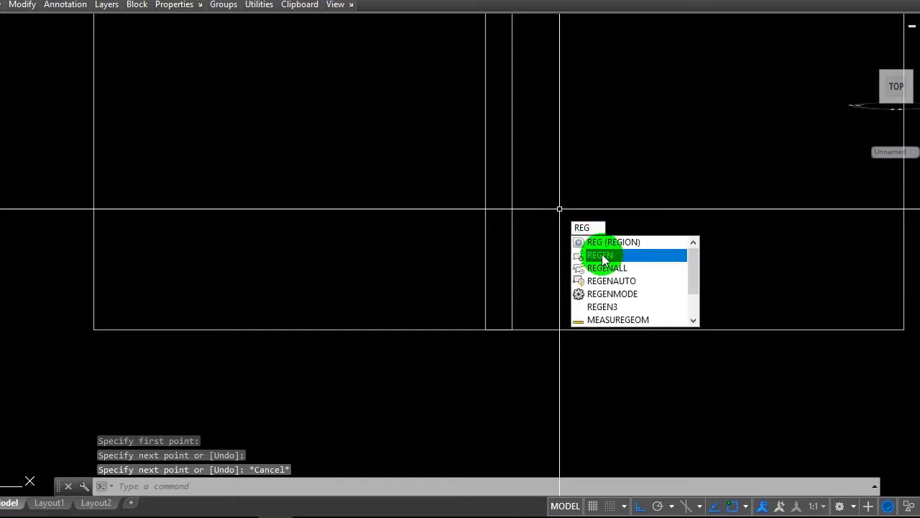
key(Return)
click(504, 331)
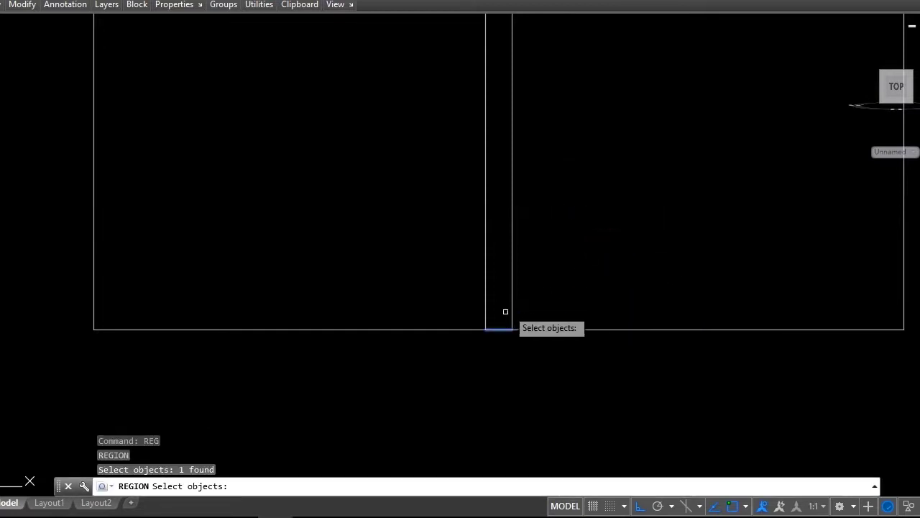
click(511, 279)
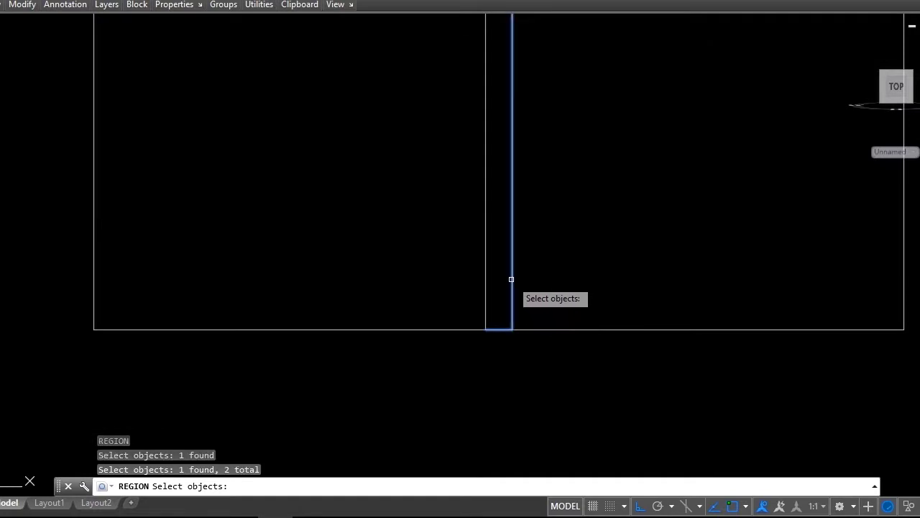
click(486, 290)
scroll(481, 343, down, 4)
scroll(494, 141, up, 4)
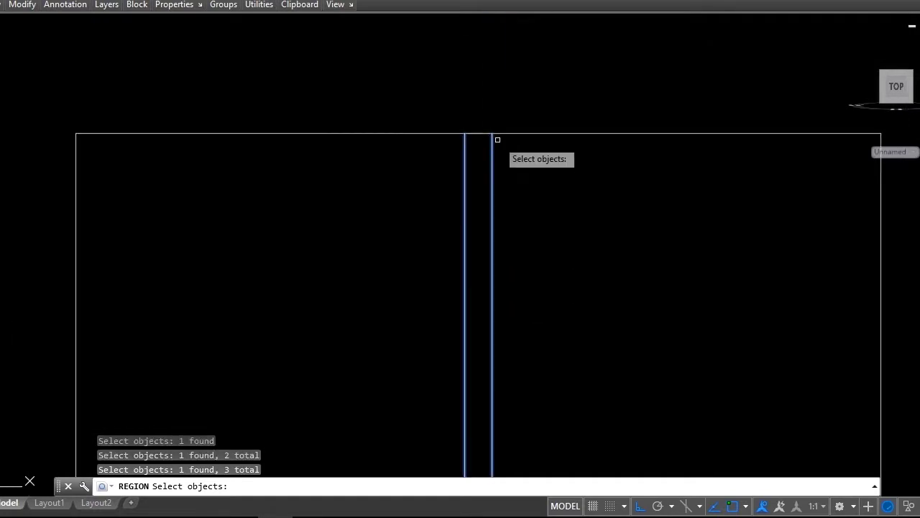
scroll(477, 129, up, 4)
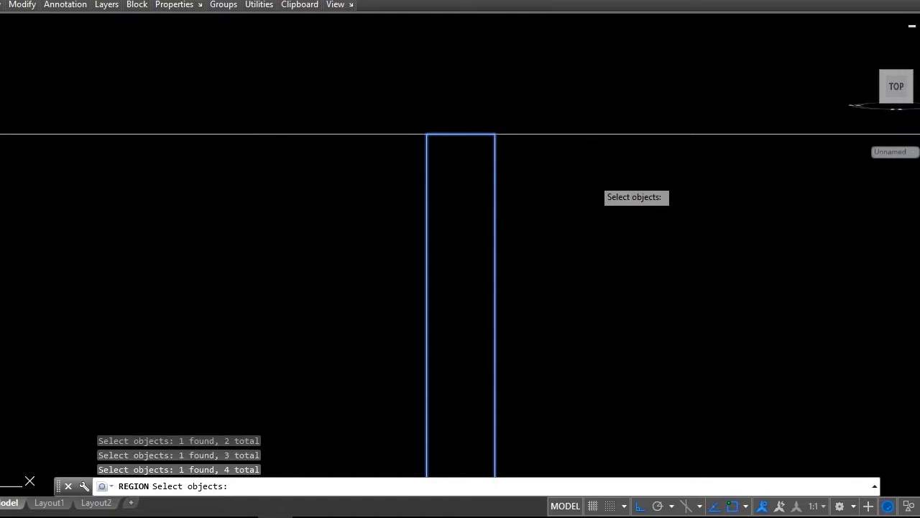
key(Return)
scroll(494, 181, down, 5)
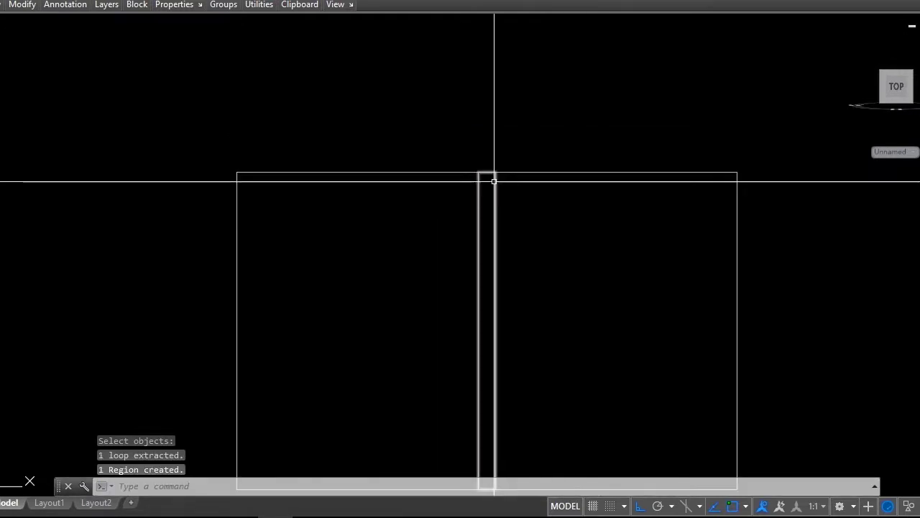
scroll(494, 182, down, 2)
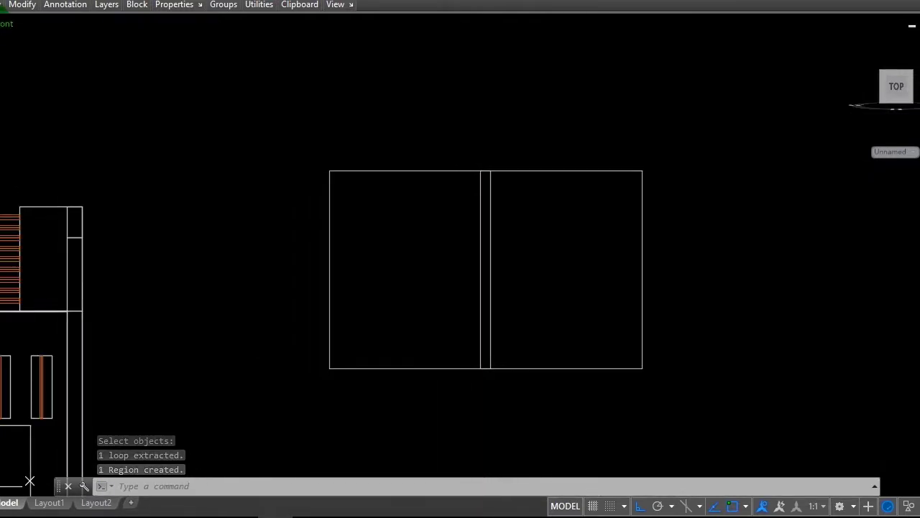
Step: Switch the viewport to the SW Isometric view
click(2, 26)
click(39, 155)
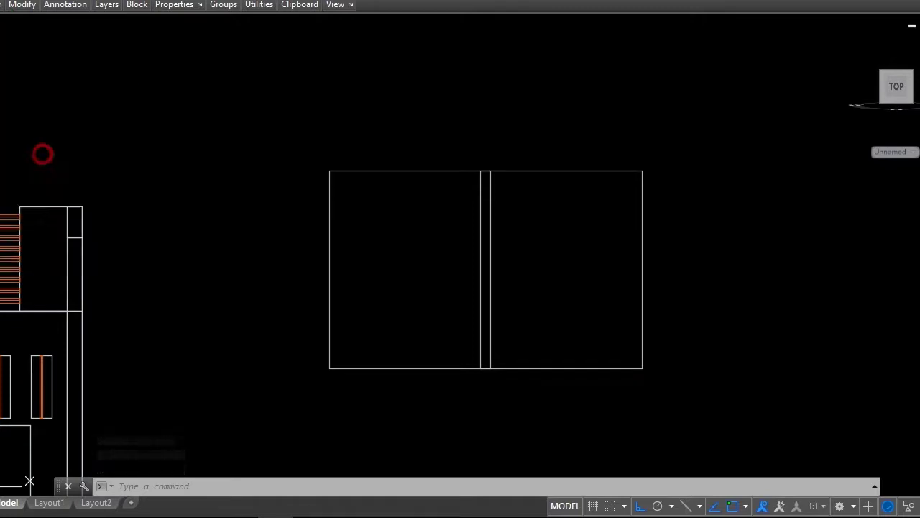
scroll(426, 139, up, 4)
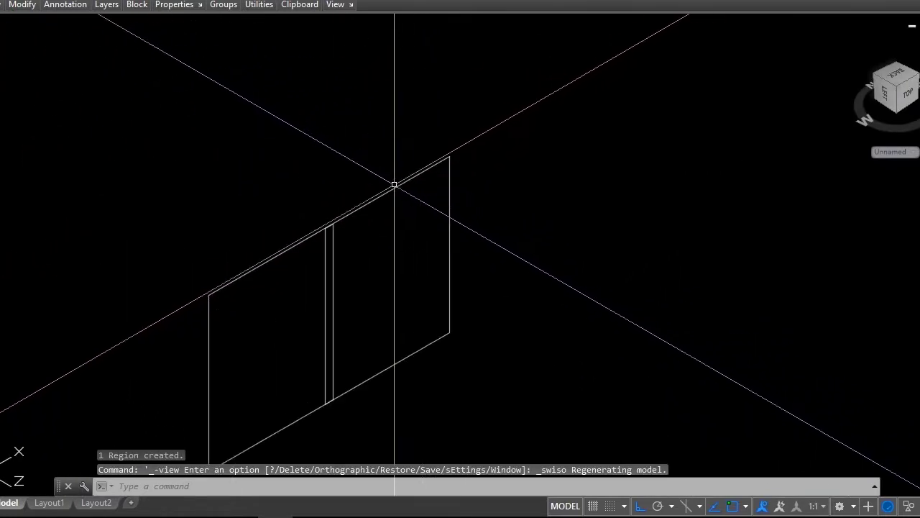
Step: Extrude the outer window outline region to a thickness of 50
click(393, 189)
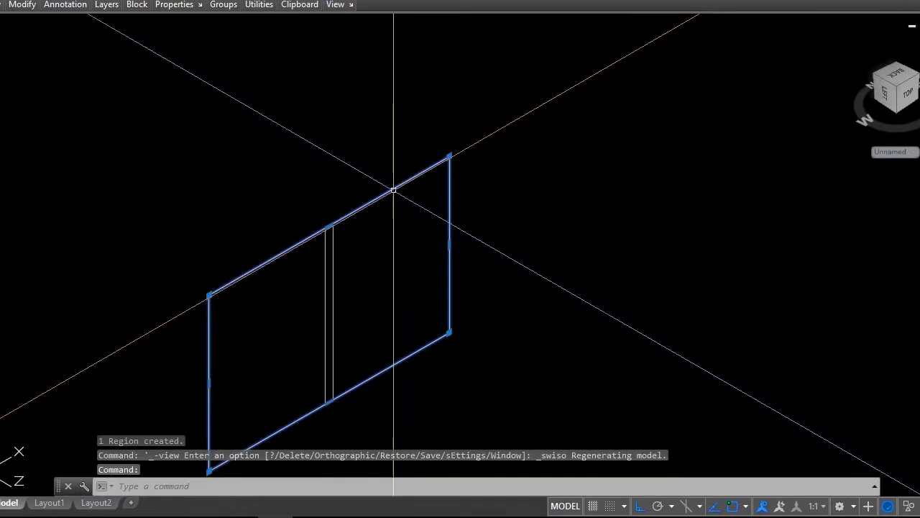
text(ext)
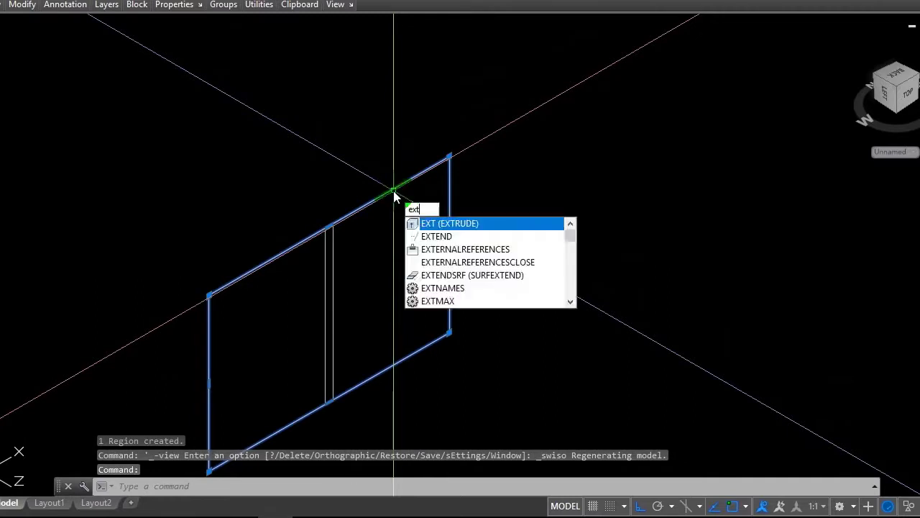
key(Return)
text(50)
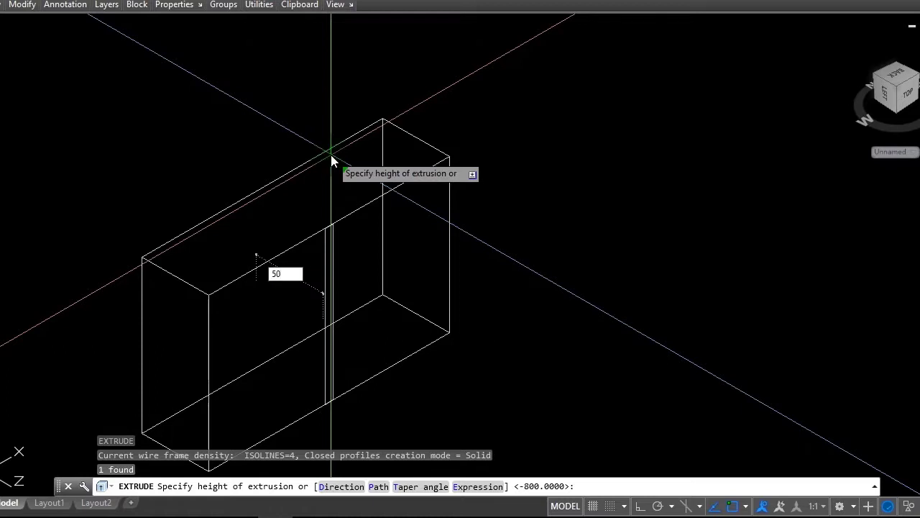
key(Return)
scroll(320, 277, up, 2)
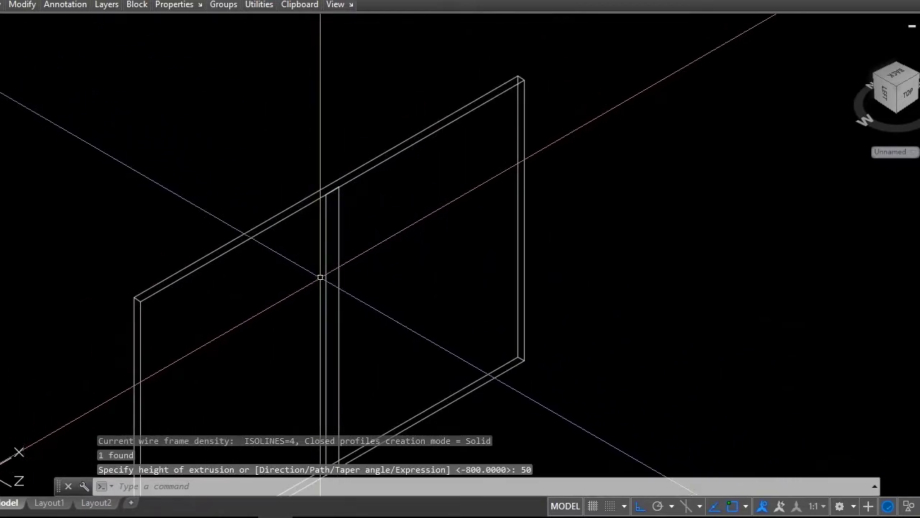
Step: Extrude the middle divider strip region by 10
click(324, 268)
text(ex)
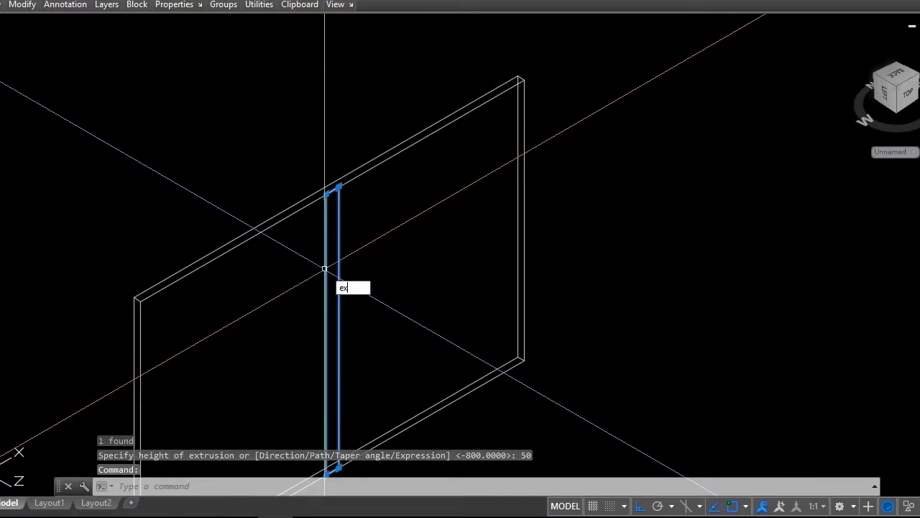
text(t)
key(Return)
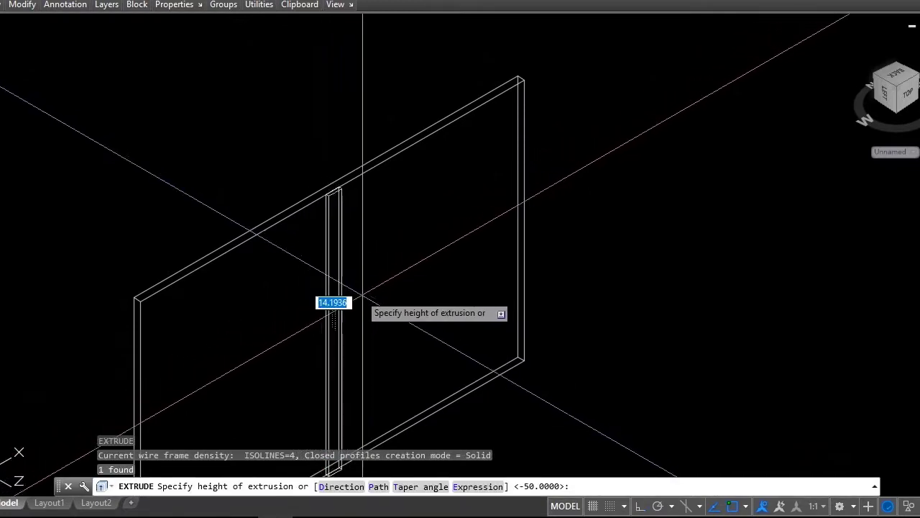
text(10)
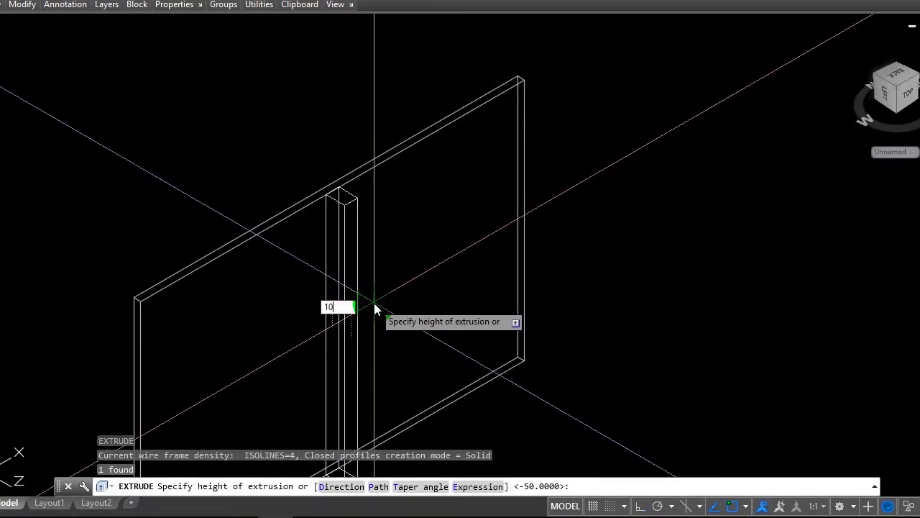
key(Return)
scroll(374, 303, down, 5)
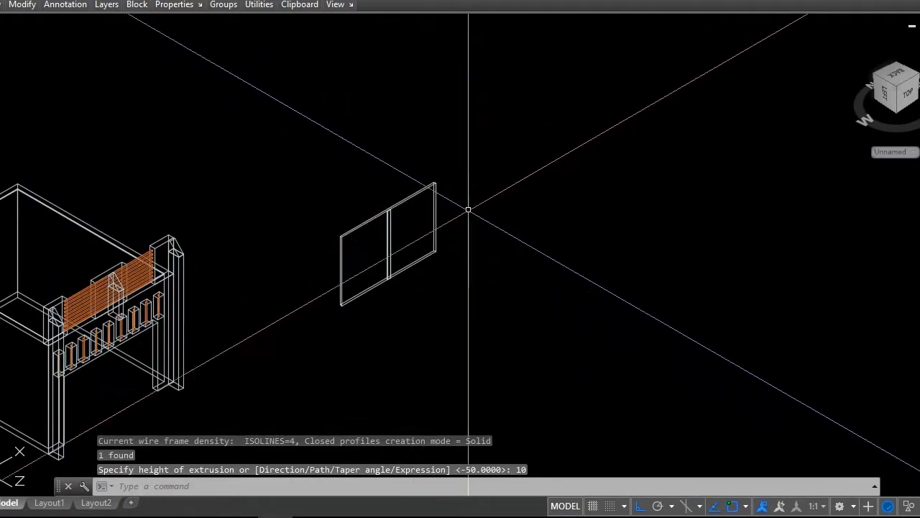
Step: Select the vertical divider slat, after clearing a stray selection of the window panel
scroll(442, 226, down, 3)
scroll(406, 255, up, 4)
scroll(450, 288, up, 2)
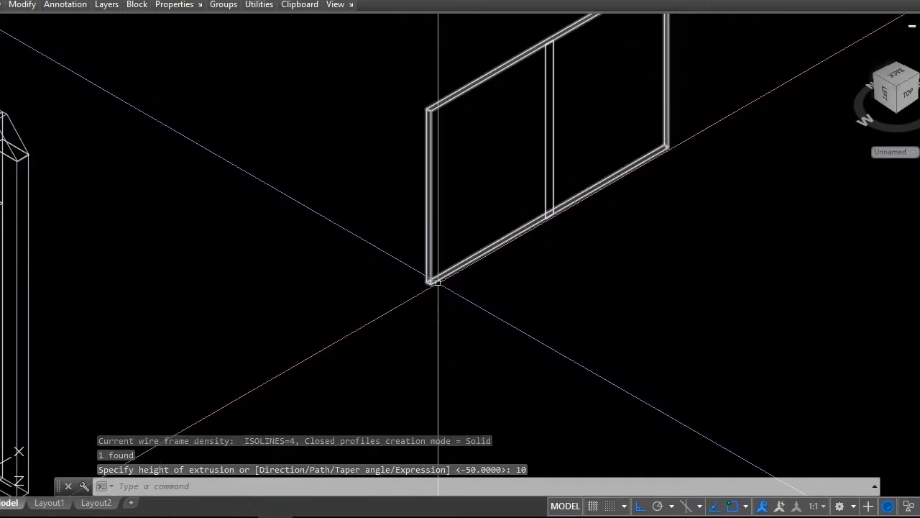
click(437, 280)
right_click(437, 280)
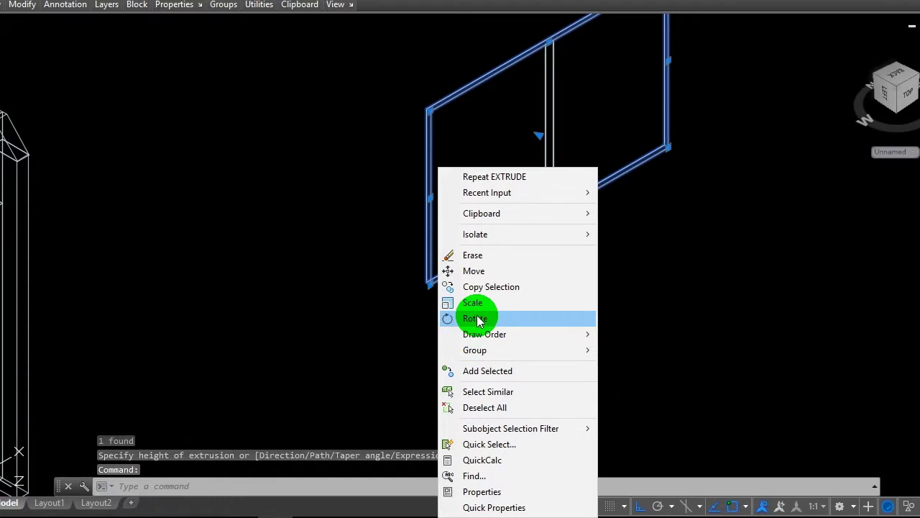
key(Escape)
scroll(557, 172, up, 2)
key(Escape)
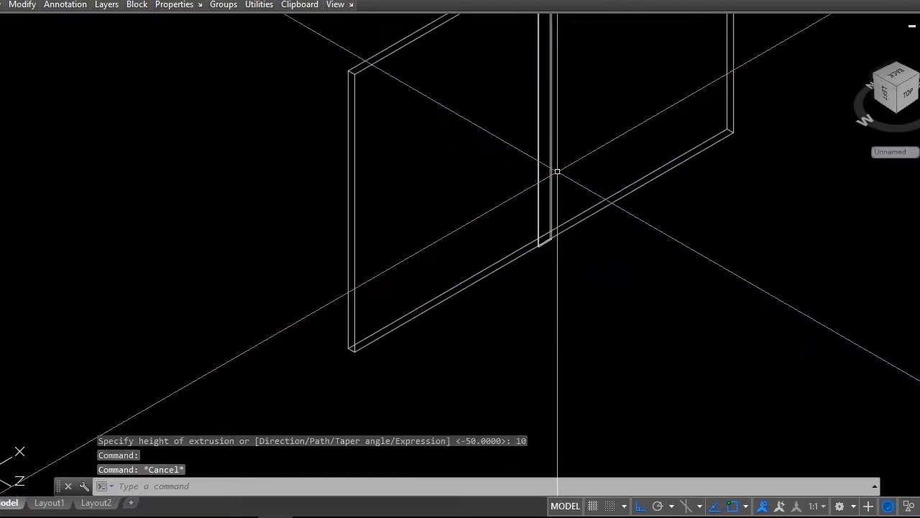
mouse_move(552, 175)
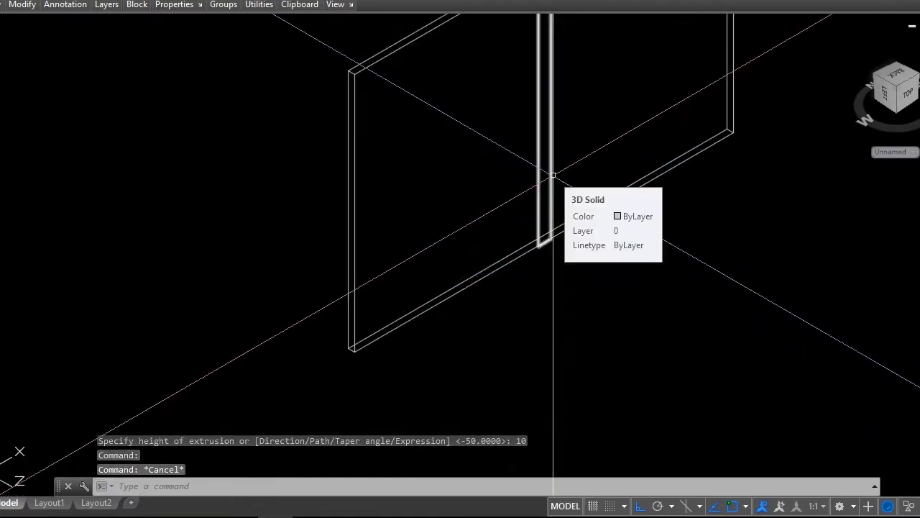
click(553, 174)
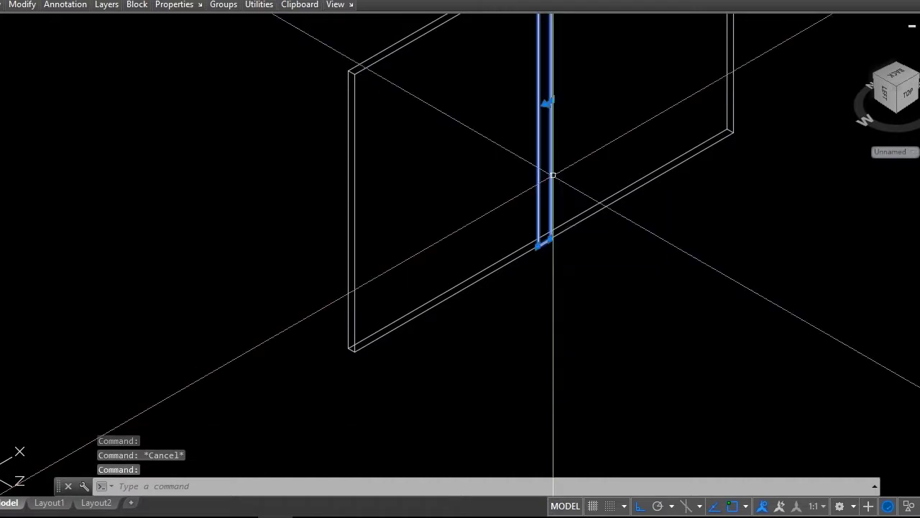
key(Escape)
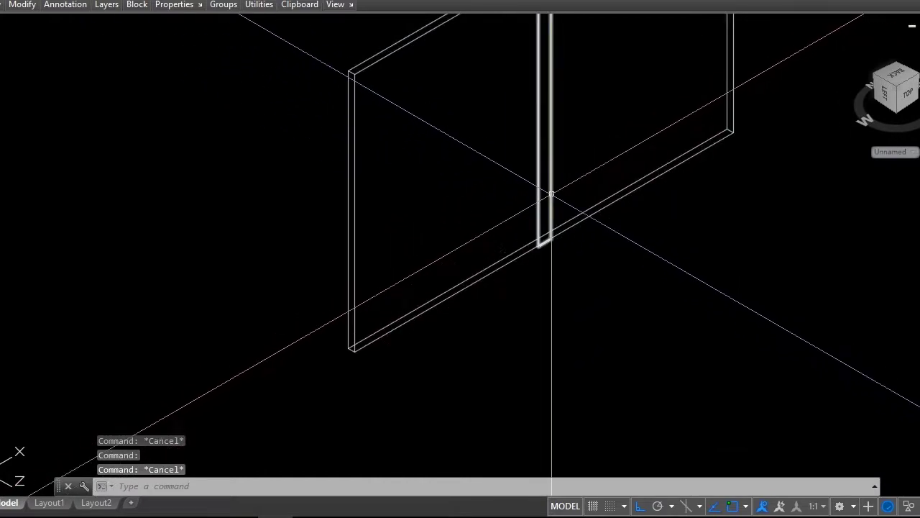
click(552, 193)
Step: Copy the slat eight times leftward at even spacing across the panel's left part
right_click(578, 137)
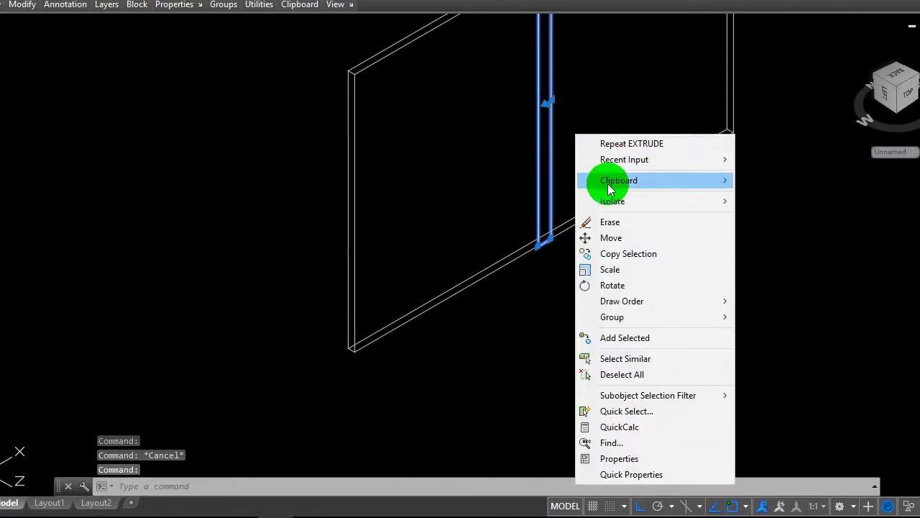
click(624, 254)
click(629, 322)
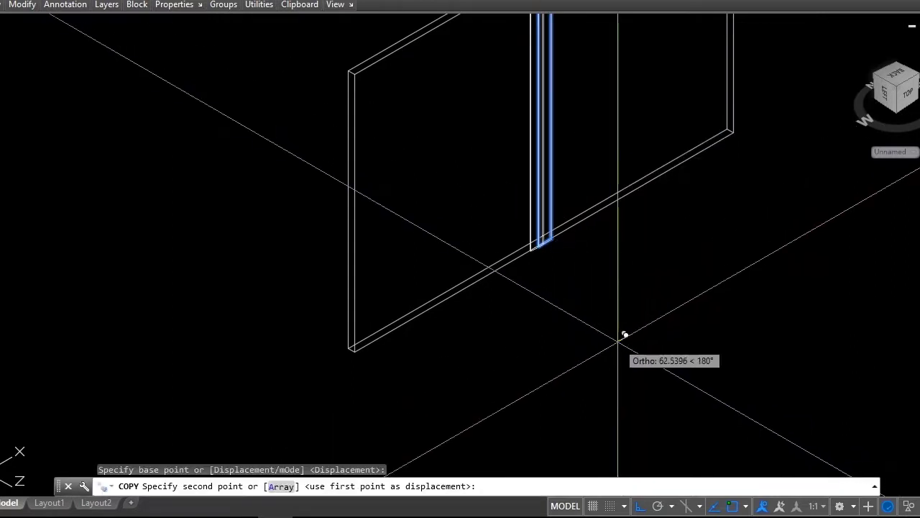
click(607, 348)
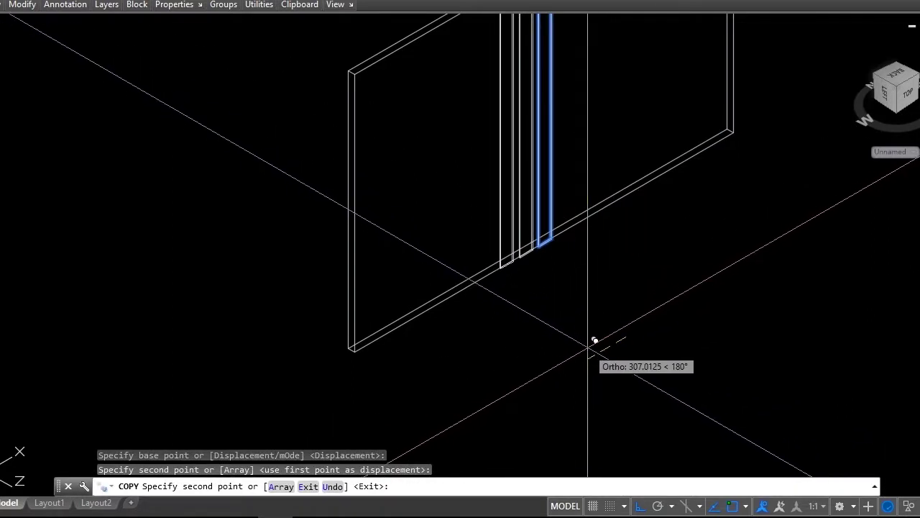
click(591, 338)
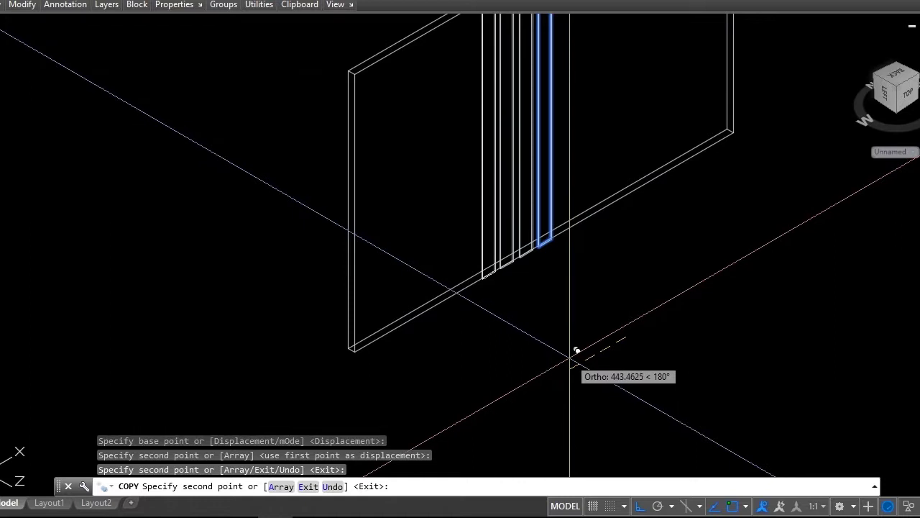
click(576, 350)
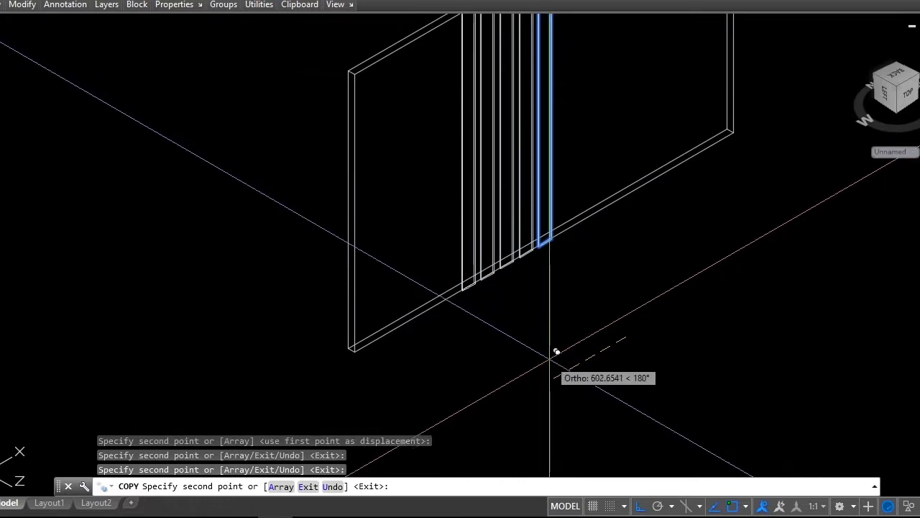
click(555, 351)
click(537, 356)
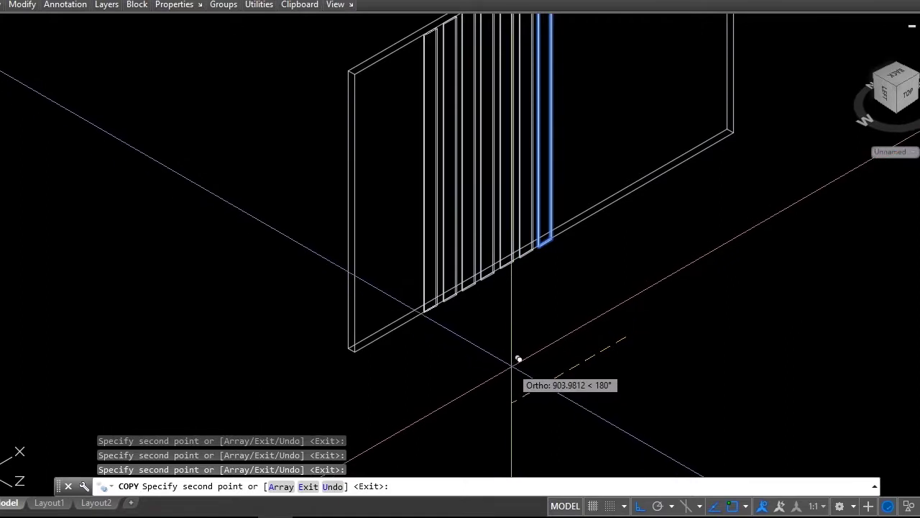
click(514, 361)
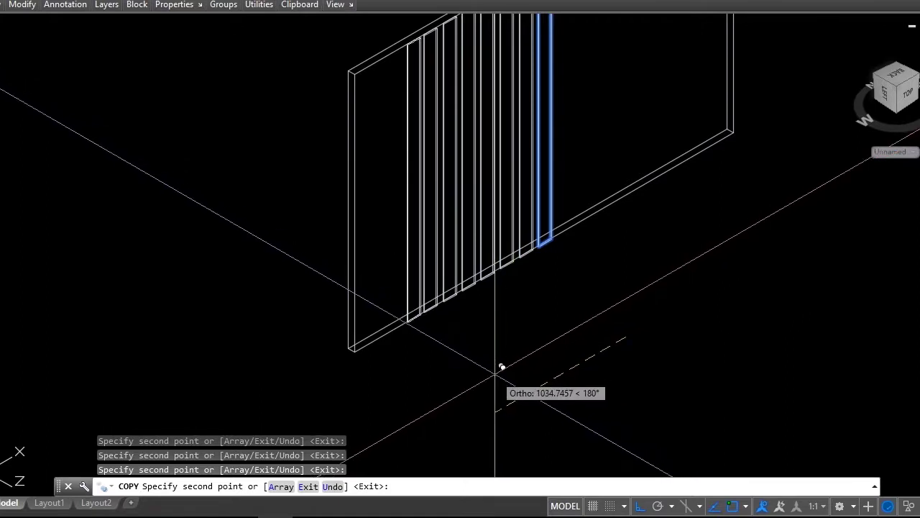
click(498, 368)
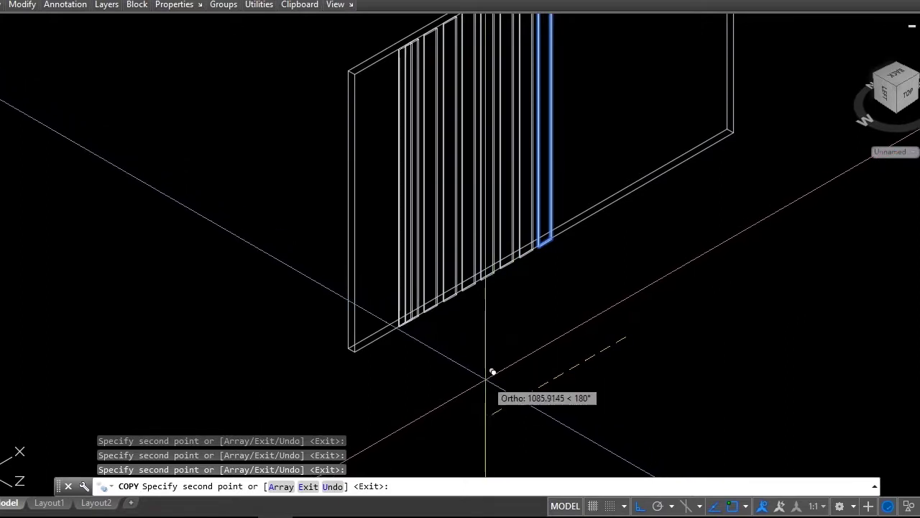
click(480, 380)
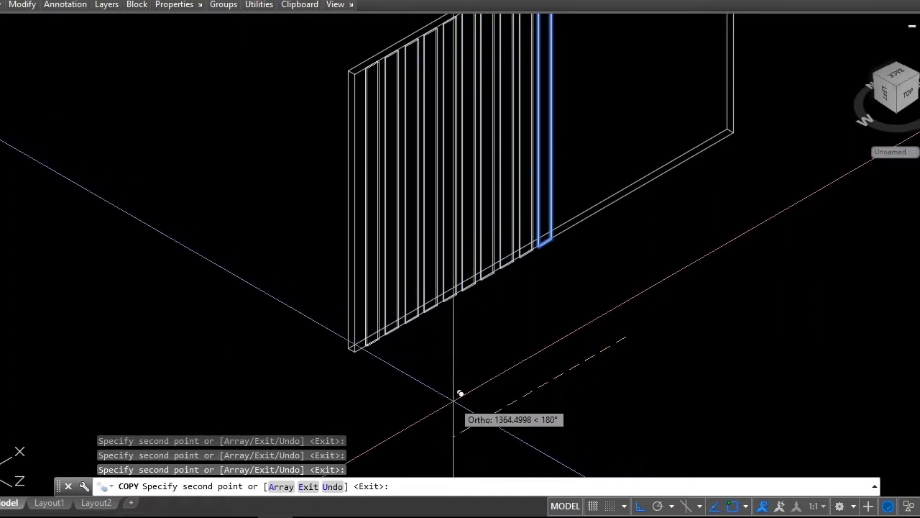
key(Escape)
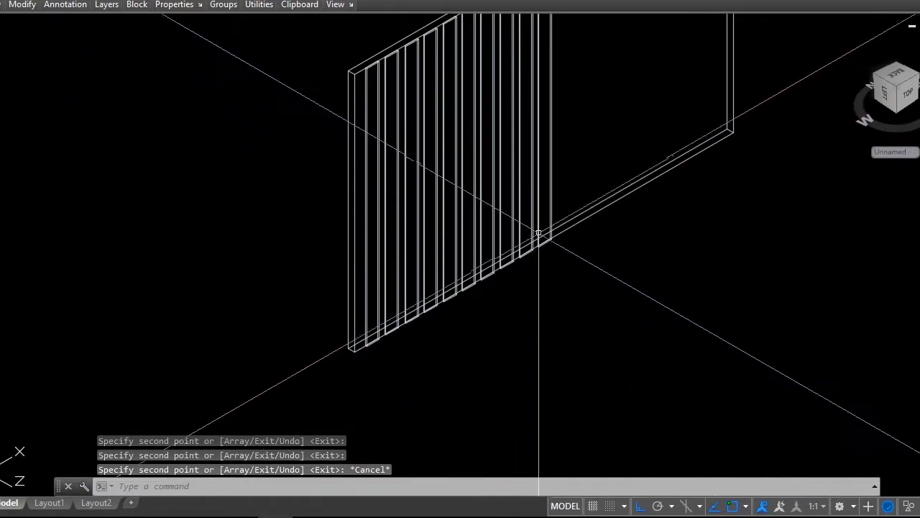
Step: Window-select the right-hand and left-hand slats together
scroll(536, 237, up, 2)
scroll(548, 196, up, 2)
scroll(549, 196, down, 2)
click(580, 148)
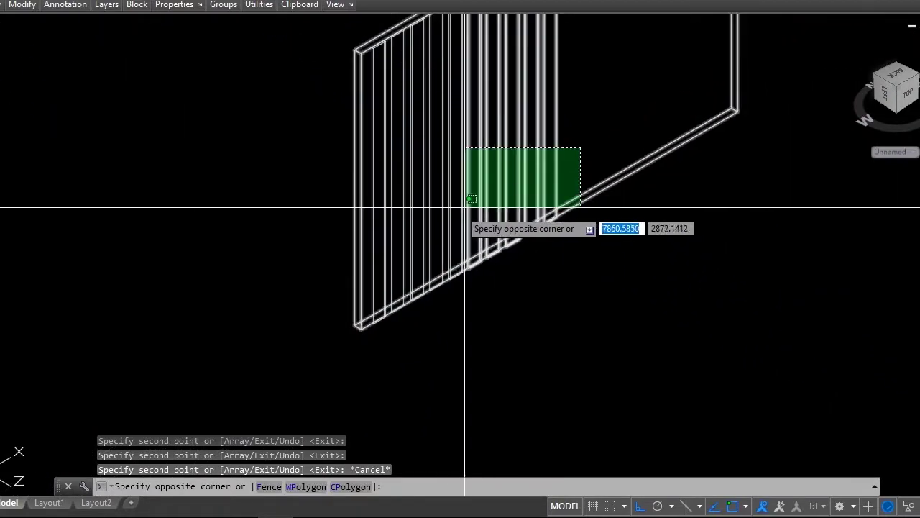
key(Escape)
scroll(526, 132, up, 1)
click(564, 118)
click(424, 185)
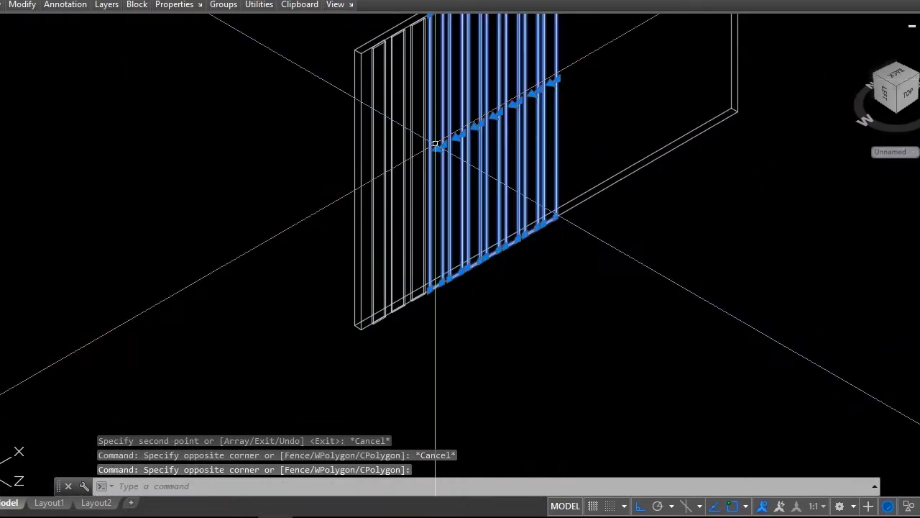
scroll(424, 215, up, 2)
click(443, 191)
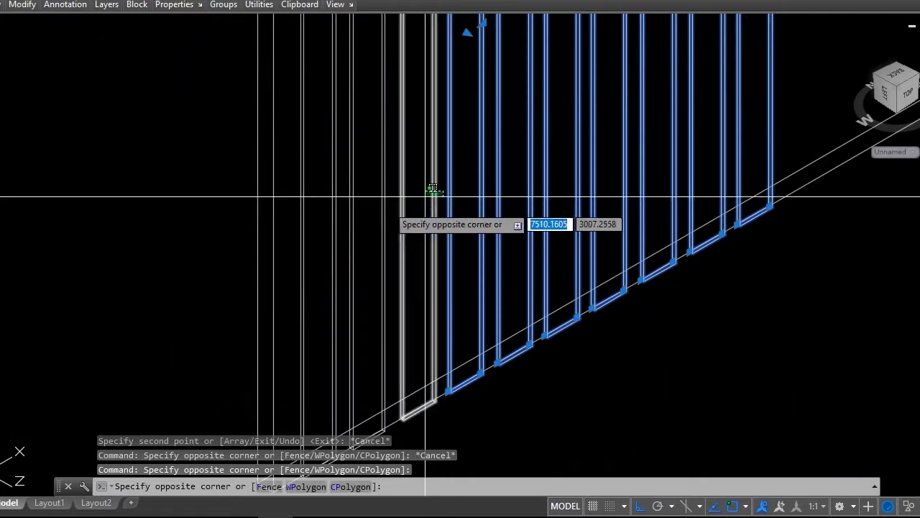
click(297, 231)
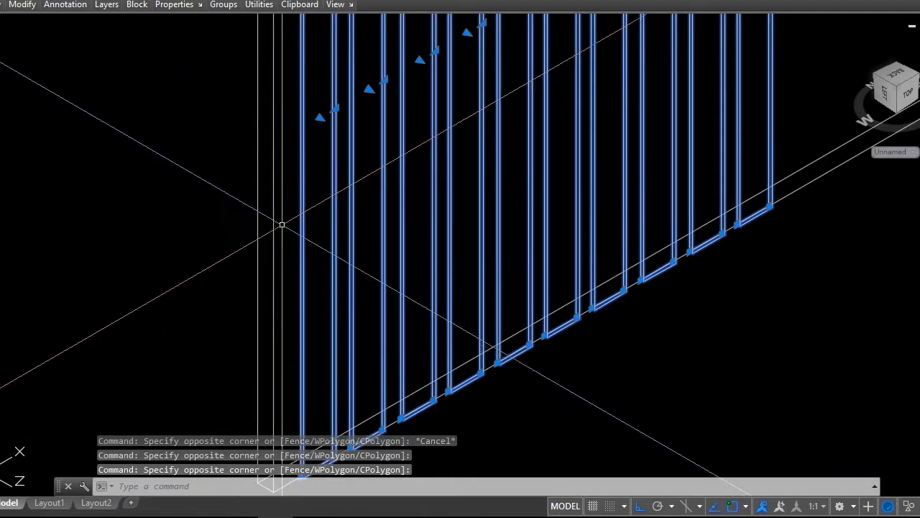
Step: Zoom out and switch the viewport to the Front preset view
scroll(284, 320, down, 2)
scroll(273, 330, up, 2)
scroll(258, 309, down, 1)
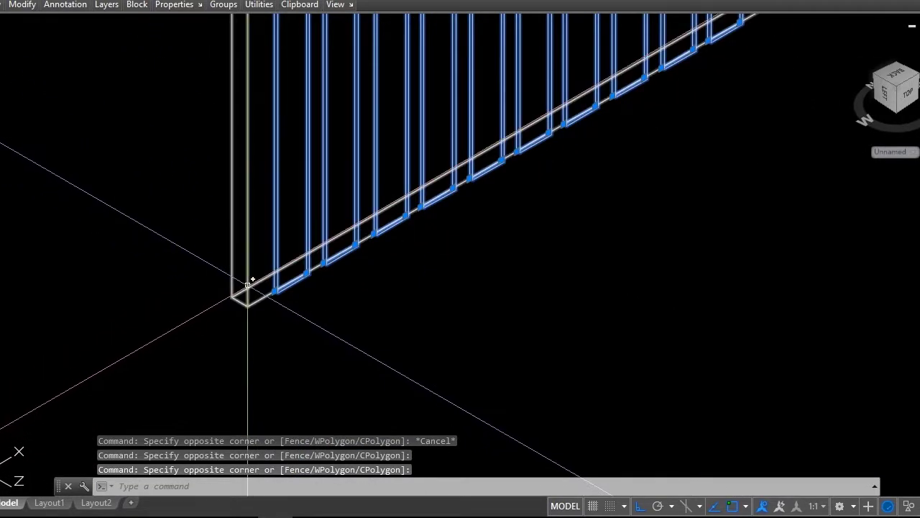
scroll(287, 330, down, 2)
scroll(498, 218, down, 4)
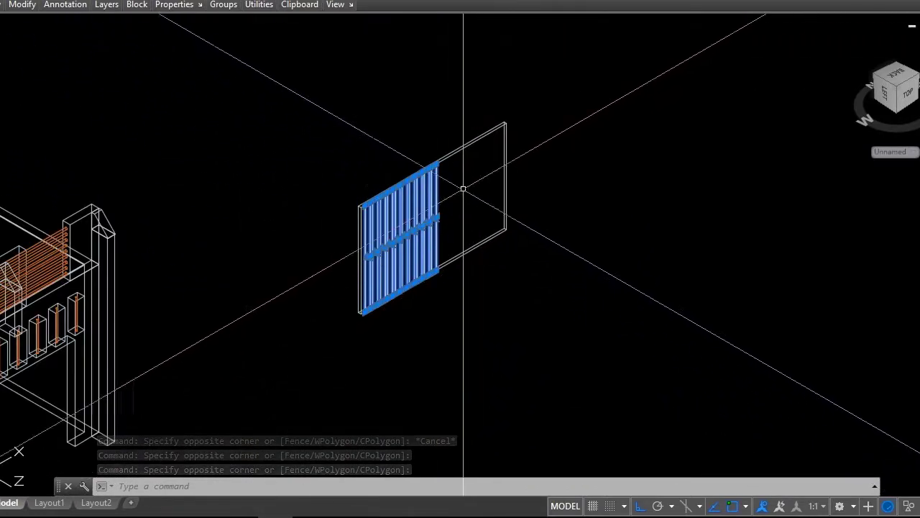
scroll(462, 187, up, 4)
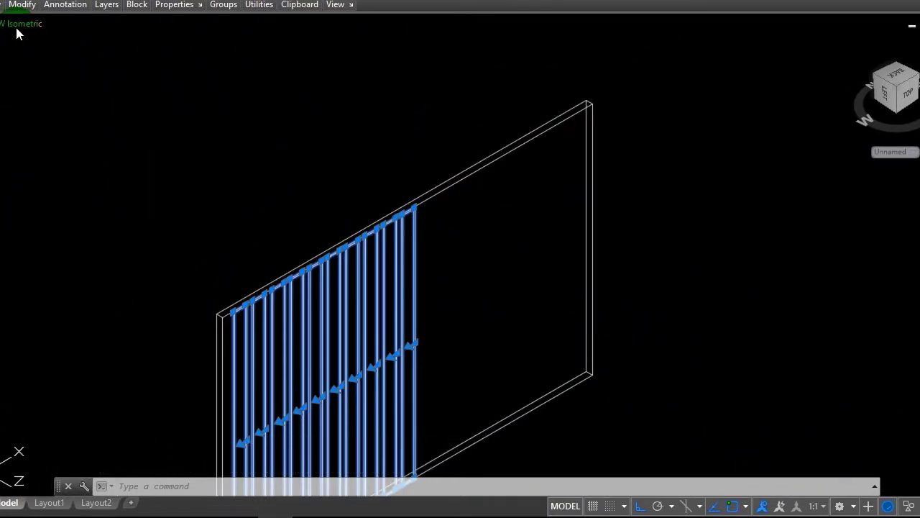
click(3, 27)
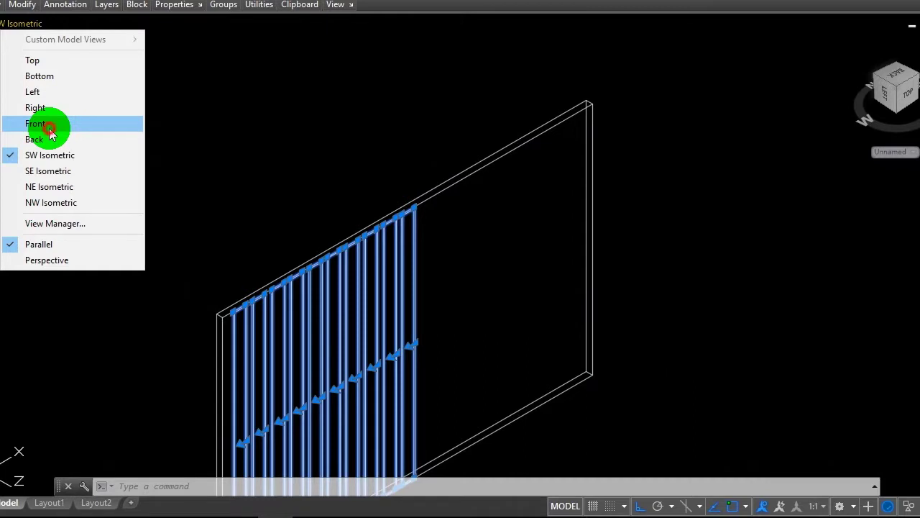
click(50, 133)
Step: Window-select all ten vertical slats in the Front view
scroll(216, 144, down, 3)
scroll(441, 173, up, 2)
scroll(434, 169, up, 4)
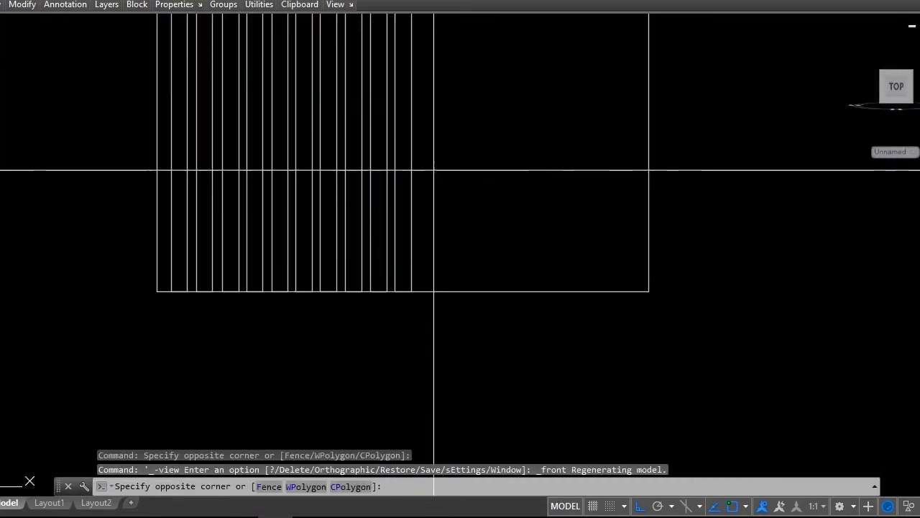
click(169, 175)
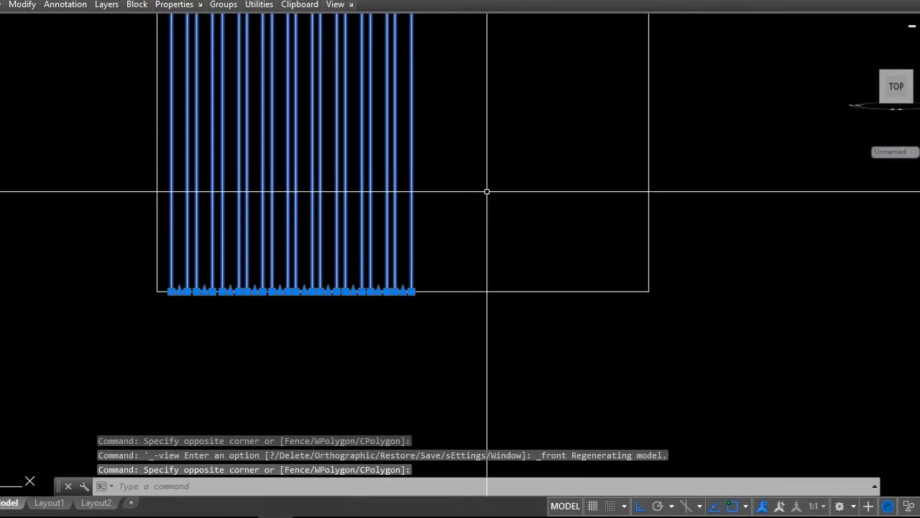
Step: Mirror the slats (MI) across a vertical line at their right edge, keeping the originals
text(mi)
click(513, 236)
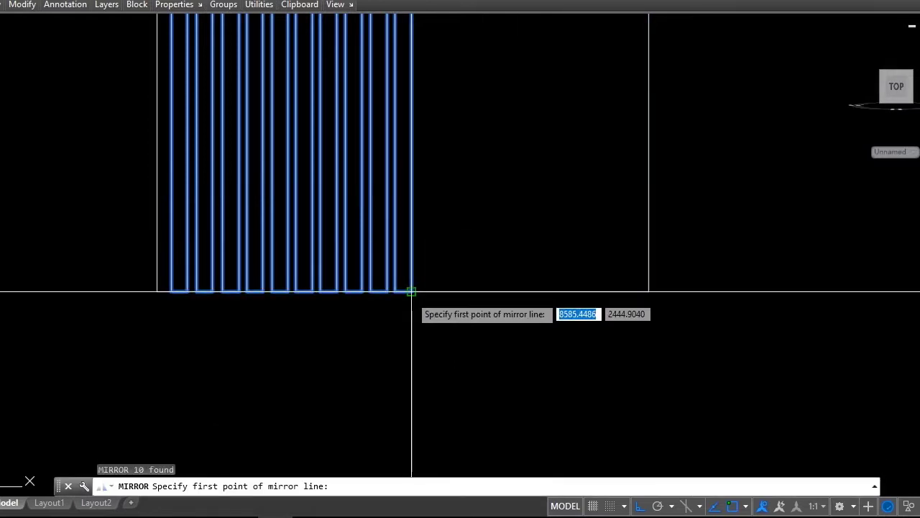
scroll(412, 273, down, 5)
scroll(393, 202, up, 3)
scroll(392, 199, up, 2)
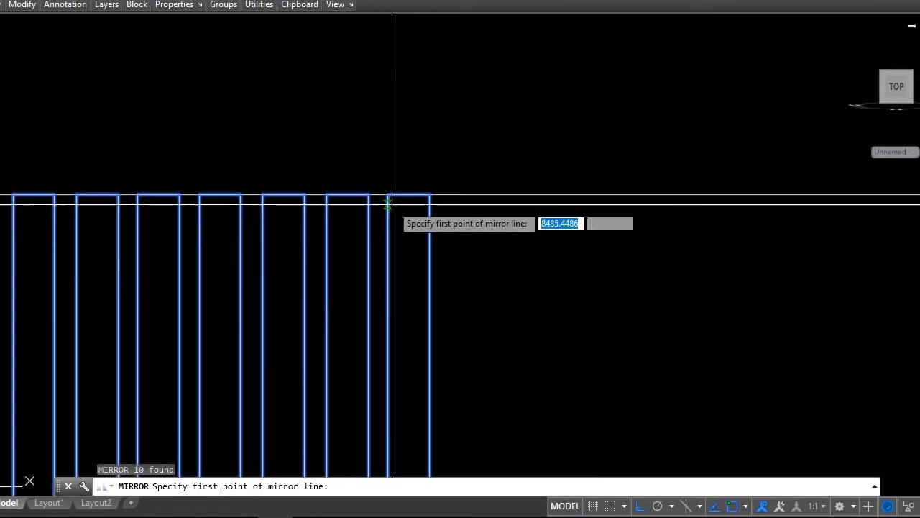
scroll(399, 196, up, 2)
click(408, 194)
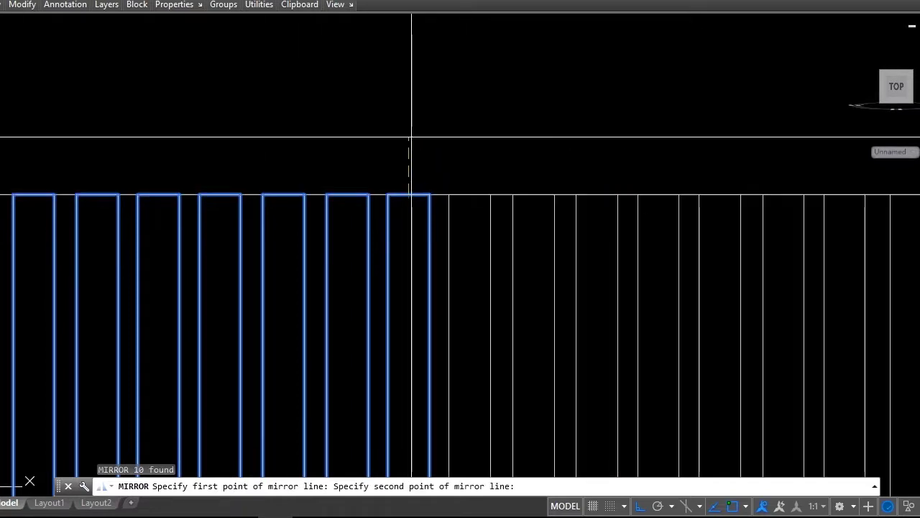
click(411, 135)
text(n)
key(Return)
scroll(432, 96, down, 2)
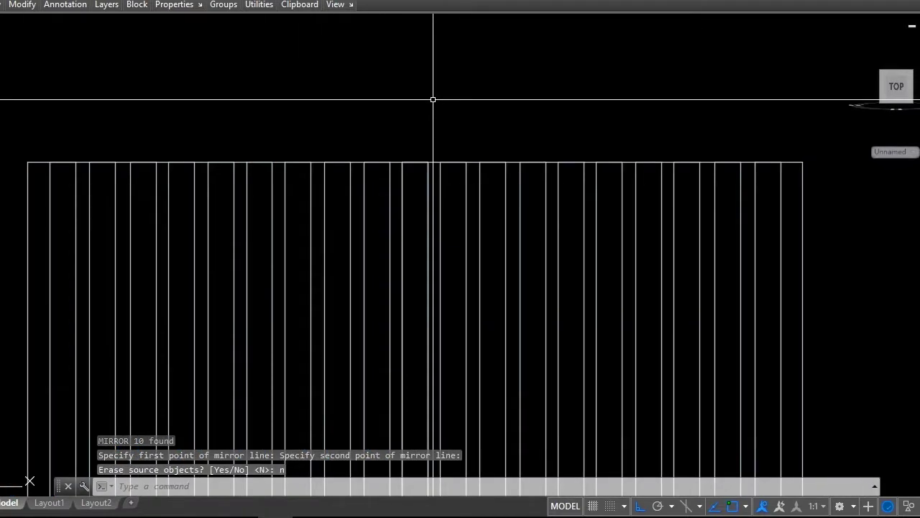
scroll(434, 91, down, 2)
scroll(435, 92, down, 2)
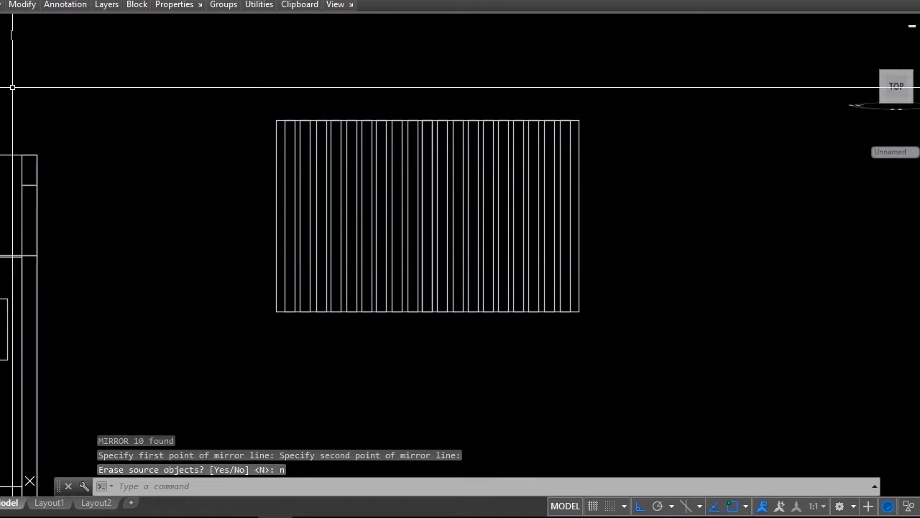
Step: Switch the view to SW Isometric
click(30, 24)
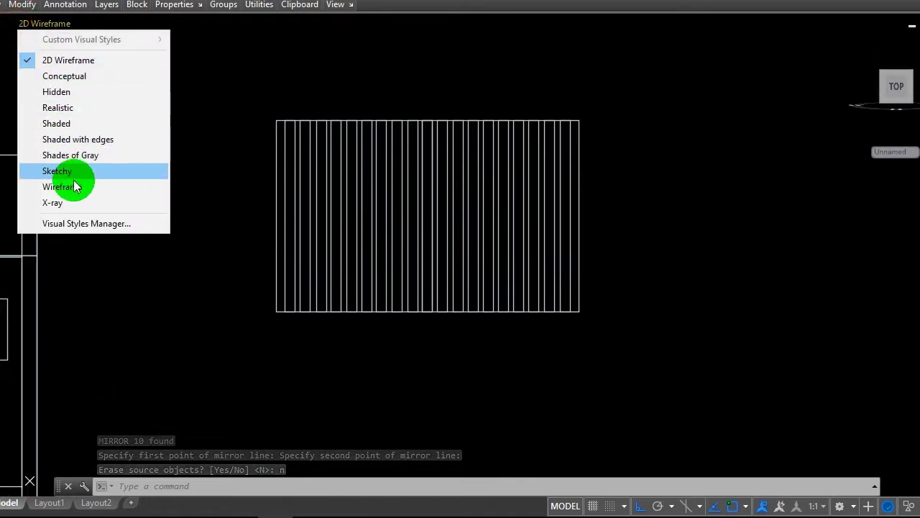
click(4, 24)
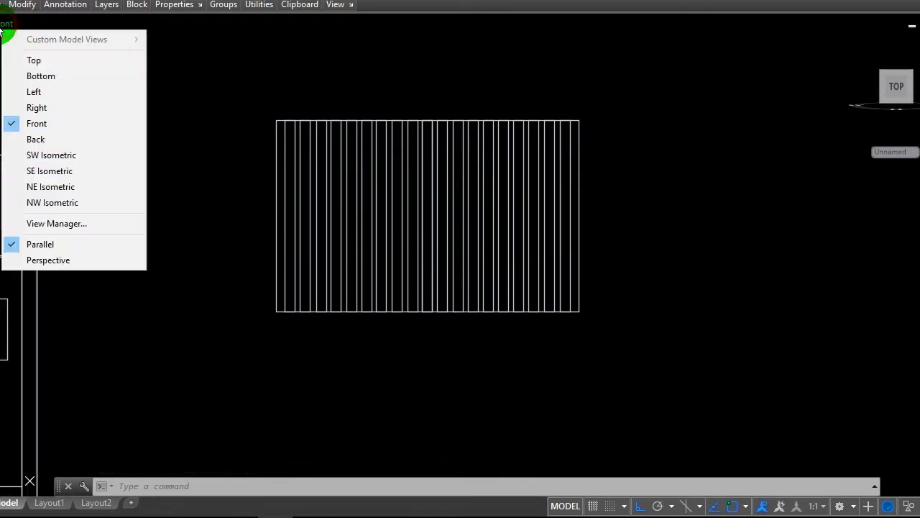
click(57, 156)
scroll(299, 187, down, 3)
scroll(410, 209, up, 4)
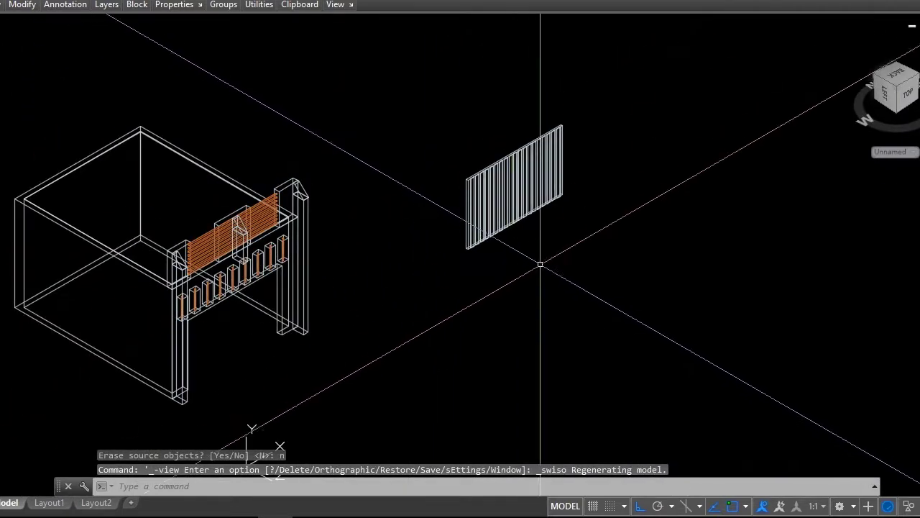
Step: Move the slatted panel from its lower corner onto the building's front corner
click(573, 267)
click(413, 132)
right_click(414, 133)
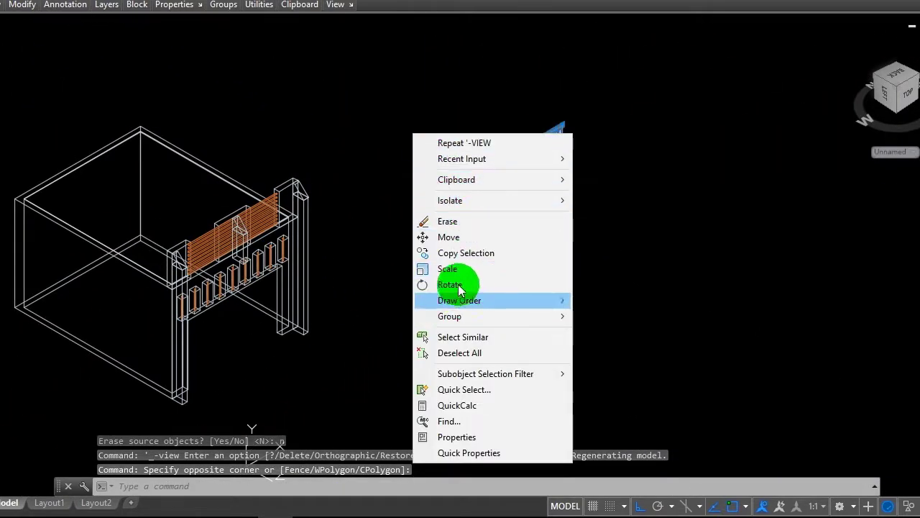
click(460, 237)
scroll(460, 251, up, 2)
scroll(460, 259, up, 3)
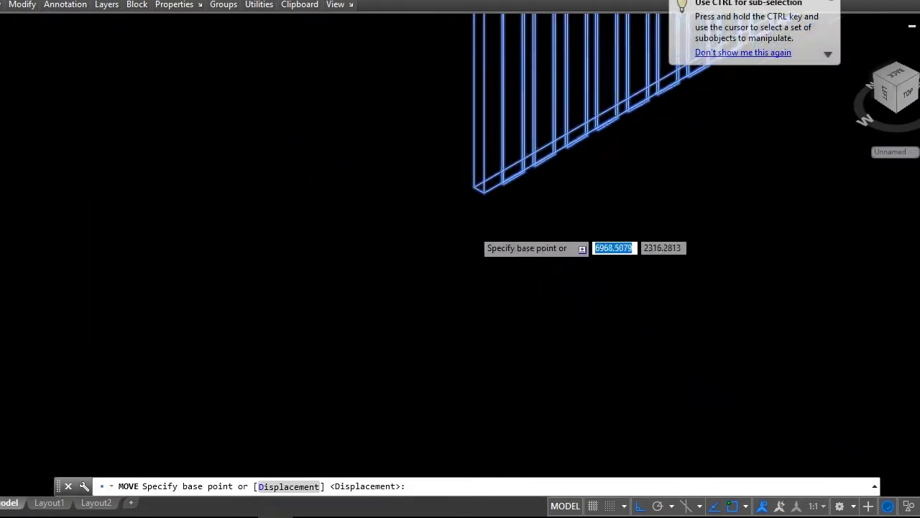
click(489, 195)
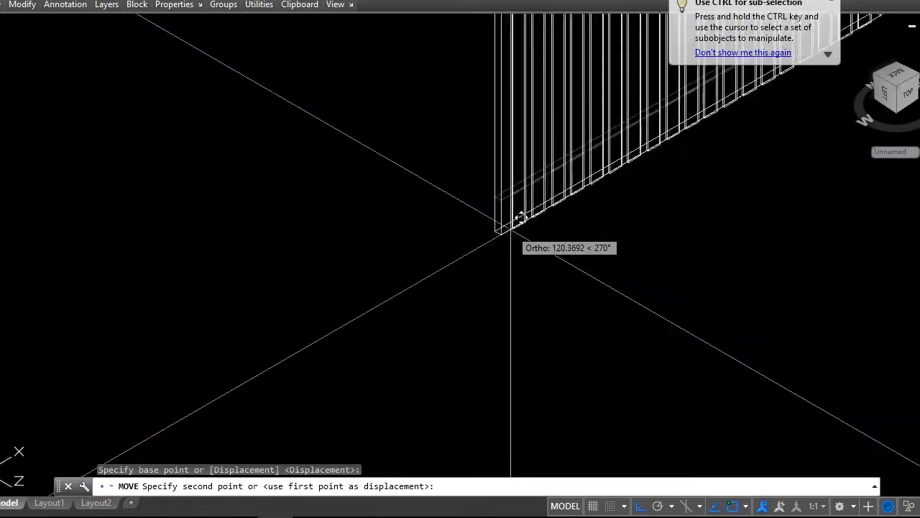
scroll(504, 229, down, 4)
scroll(252, 411, up, 3)
scroll(226, 329, up, 2)
scroll(225, 263, up, 2)
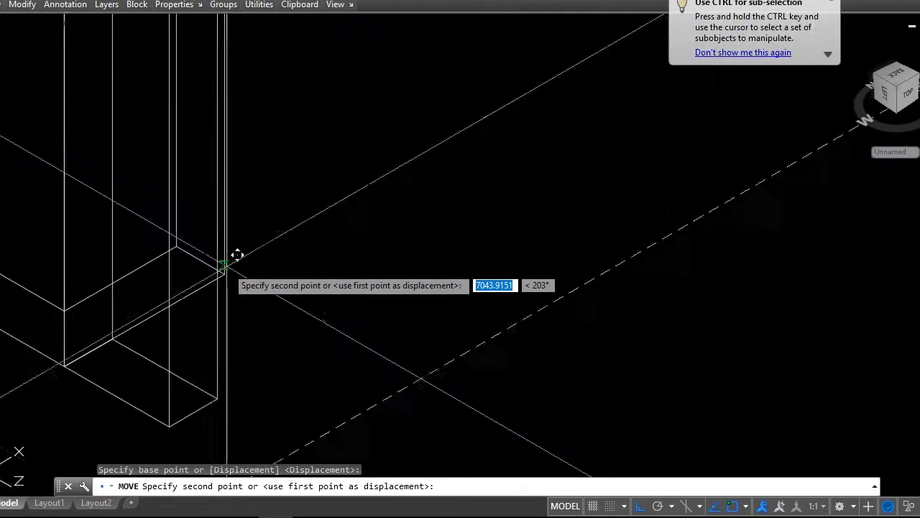
scroll(234, 260, down, 2)
click(231, 267)
scroll(221, 275, down, 2)
scroll(281, 319, down, 2)
scroll(306, 325, down, 2)
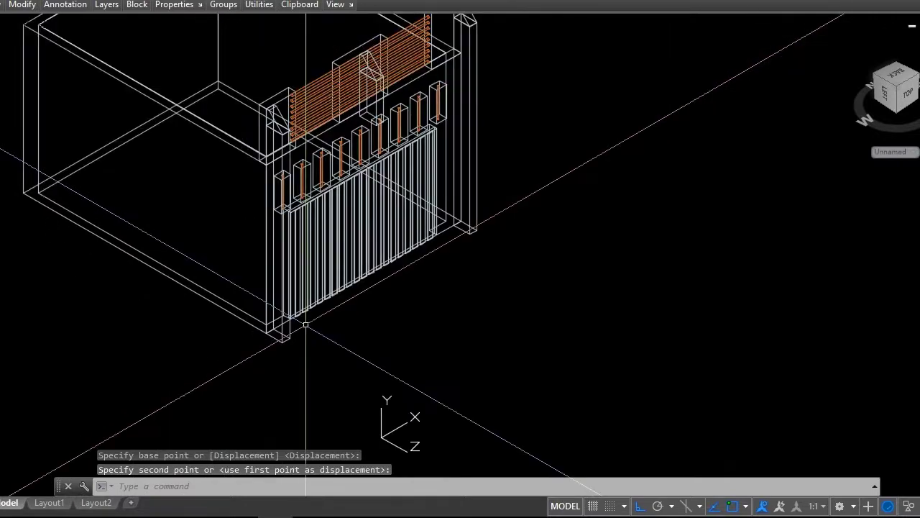
Step: Show the model in the Realistic visual style
click(41, 26)
click(72, 24)
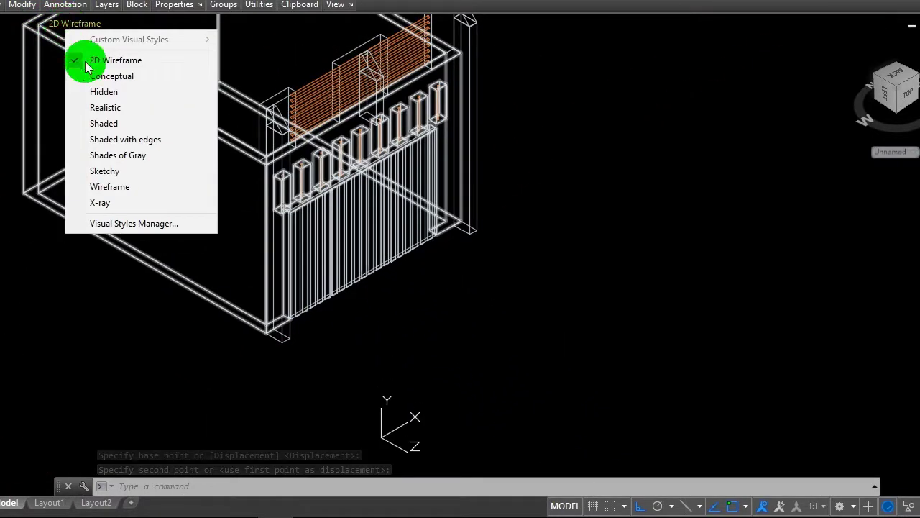
click(108, 106)
scroll(295, 208, down, 2)
scroll(335, 266, up, 3)
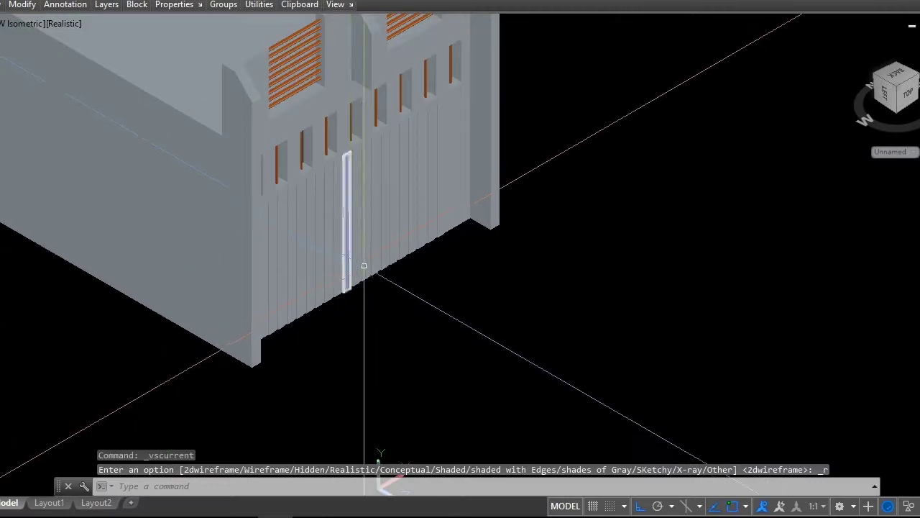
scroll(362, 266, up, 3)
scroll(399, 287, down, 1)
scroll(385, 269, down, 3)
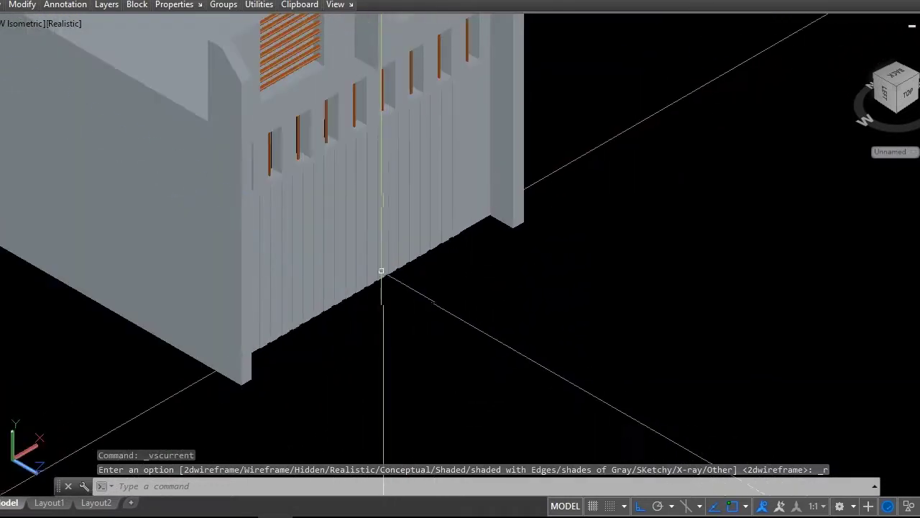
scroll(389, 194, up, 3)
scroll(392, 176, down, 2)
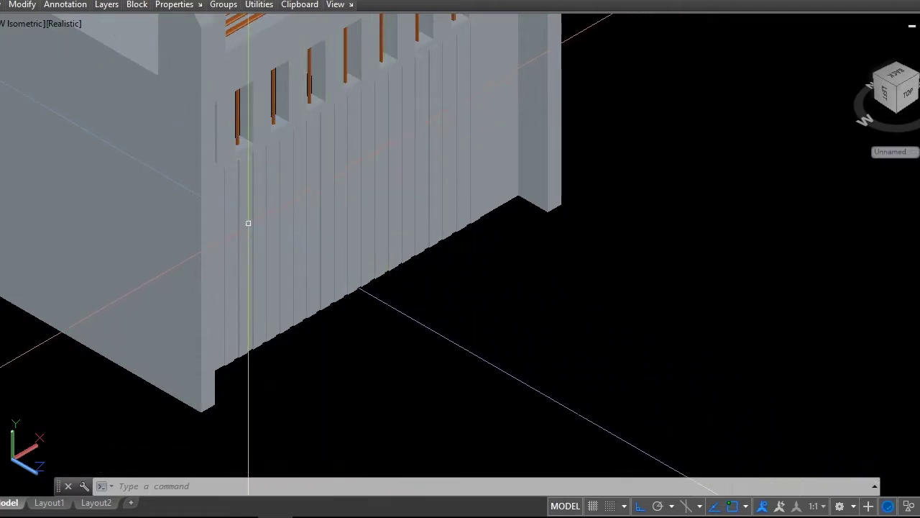
scroll(308, 308, up, 3)
Step: Window-select the panel's lower slats, then clear that selection
click(410, 366)
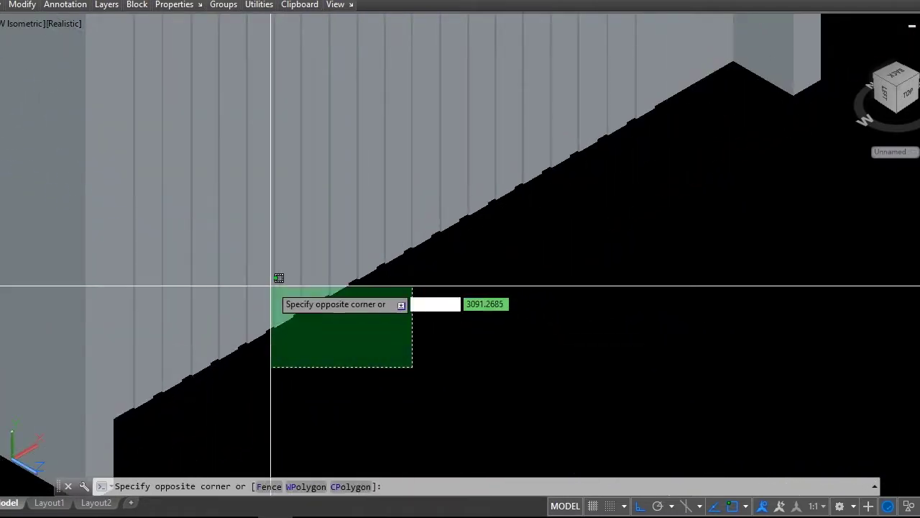
click(255, 253)
scroll(314, 322, down, 1)
scroll(350, 290, down, 2)
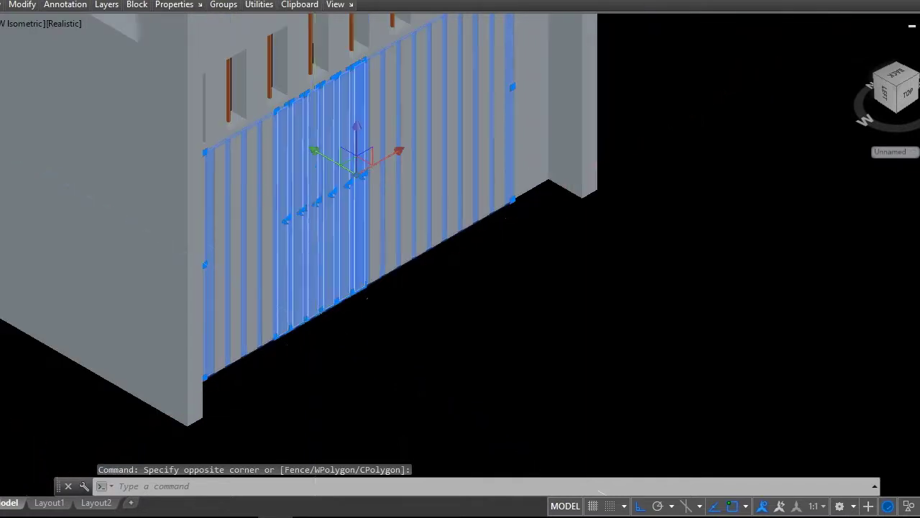
key(Escape)
scroll(456, 269, down, 1)
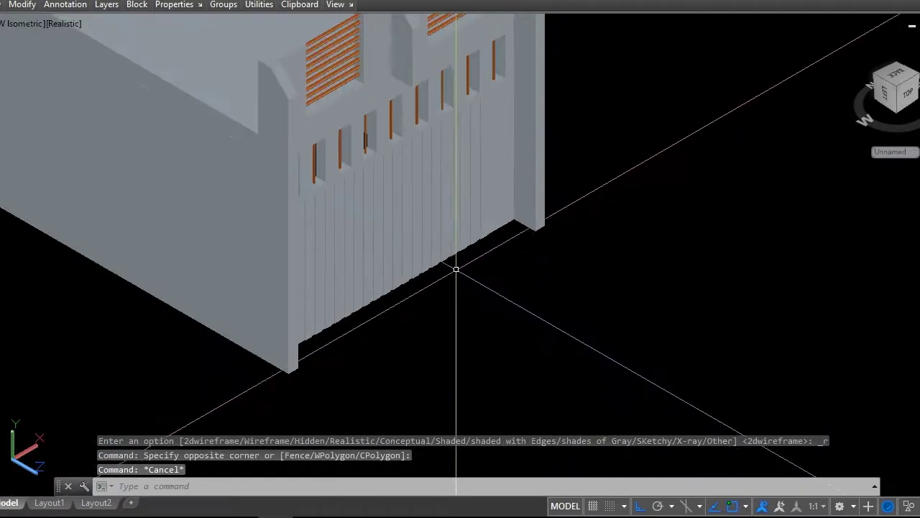
Step: Select all the slatted panel pieces with windows and clicks, including the leftmost slat
click(504, 278)
click(302, 345)
scroll(427, 335, up, 2)
click(427, 335)
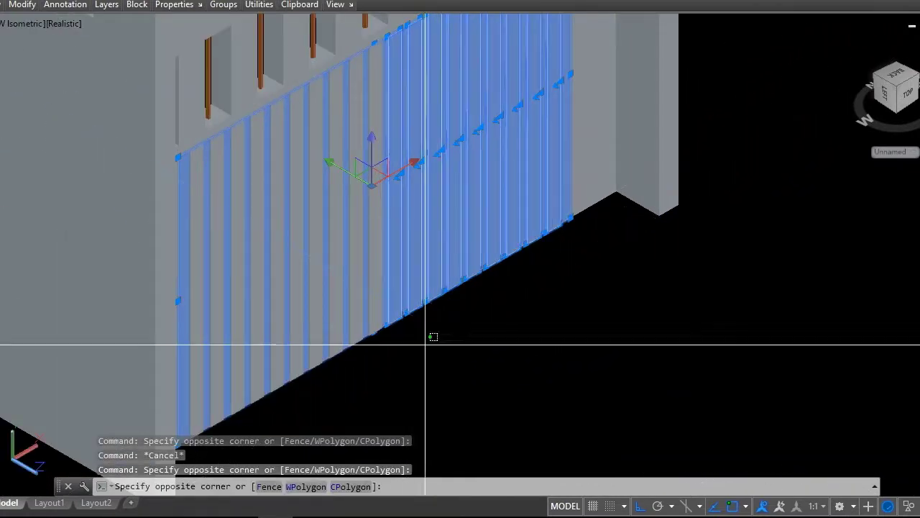
scroll(427, 335, up, 1)
click(318, 234)
scroll(318, 234, down, 4)
click(315, 321)
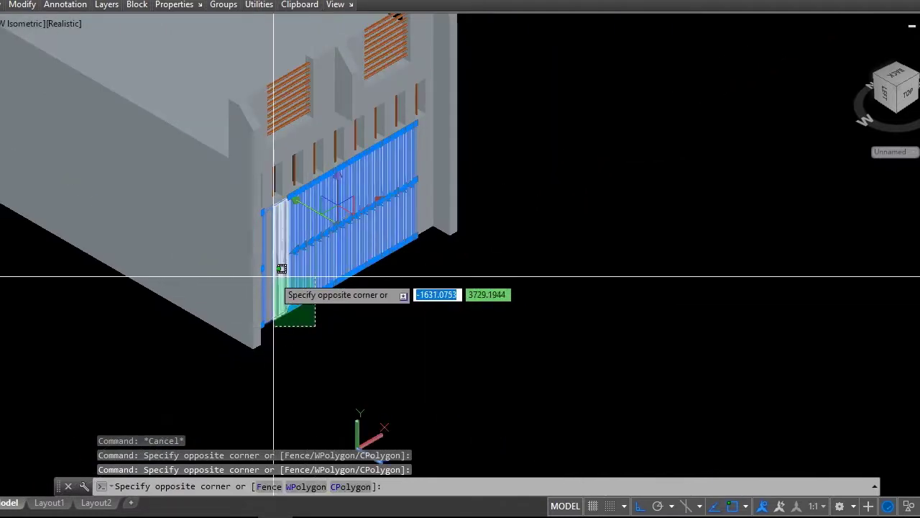
click(287, 308)
scroll(287, 309, up, 2)
scroll(259, 338, up, 2)
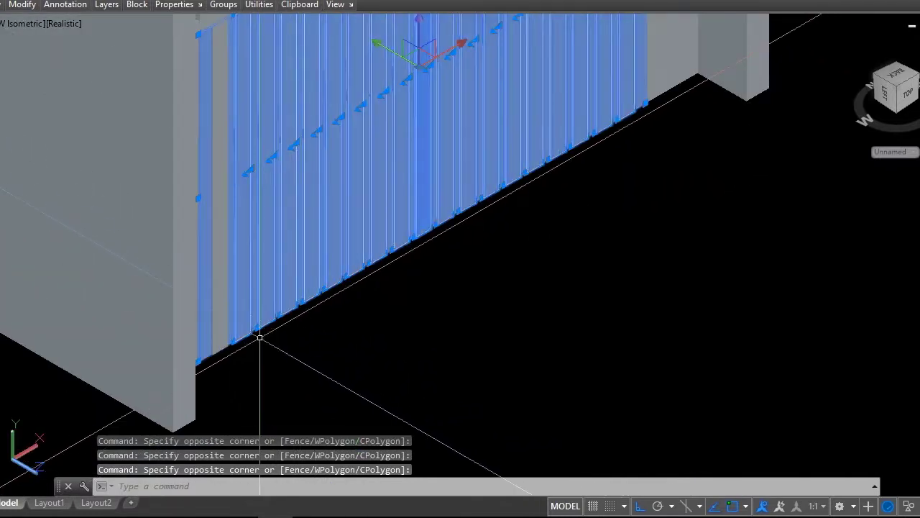
click(224, 327)
scroll(296, 372, down, 3)
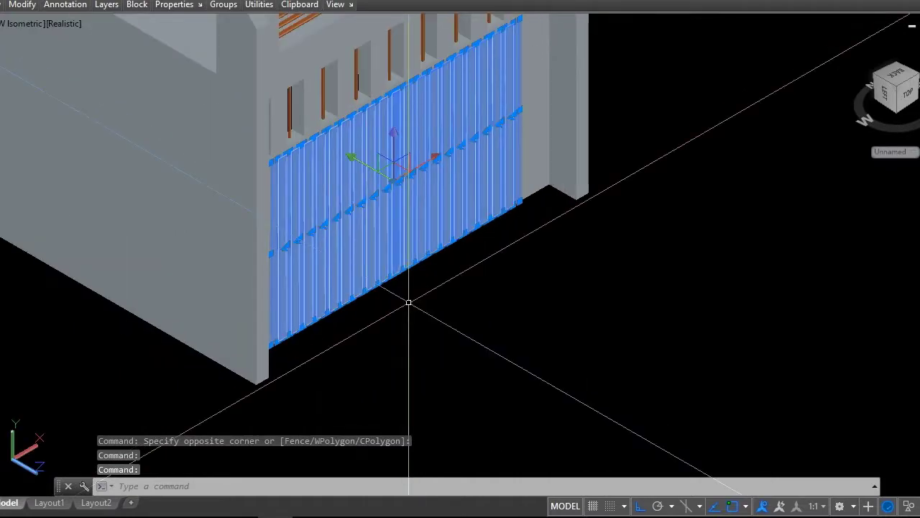
Step: Clear the selection and undo the panel's move onto the building
key(Escape)
key(ctrl+z)
key(ctrl+z)
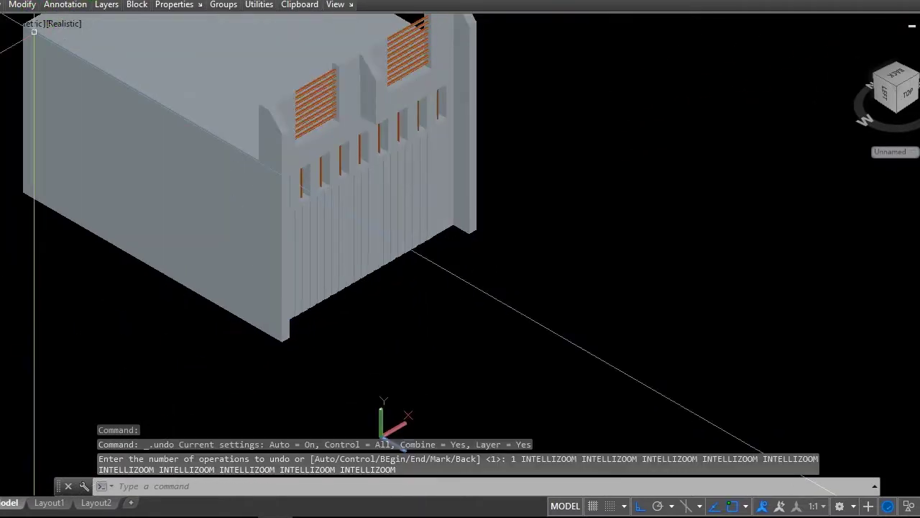
key(ctrl+z)
key(ctrl+z)
key(ctrl+z)
key(ctrl+z)
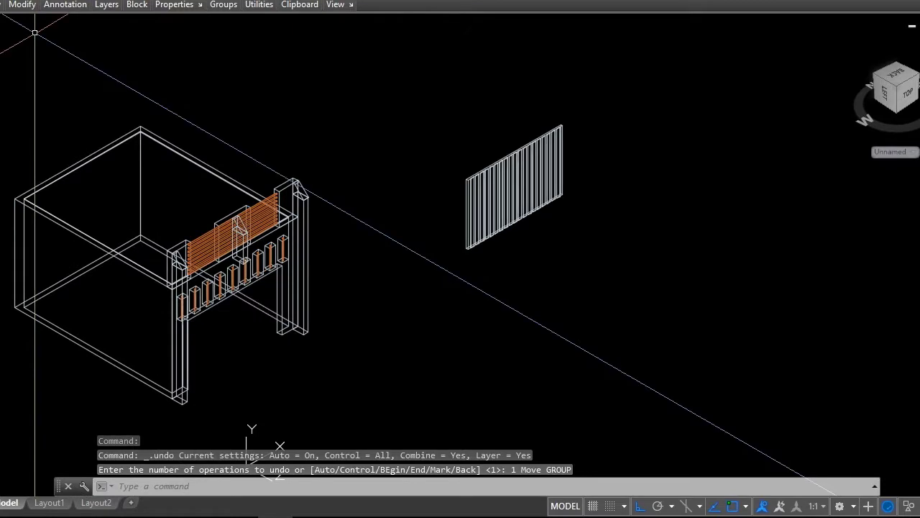
Step: Move the backing plate 500 units away from the slats
scroll(488, 152, up, 4)
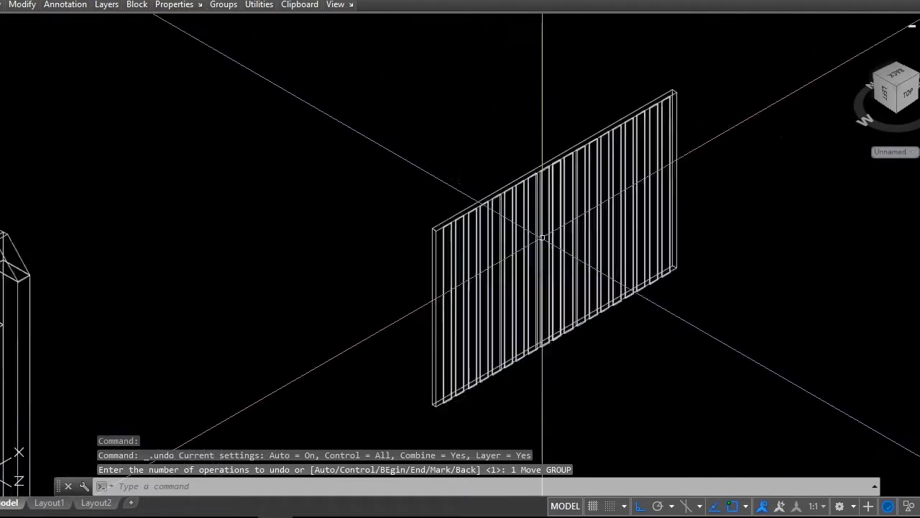
scroll(489, 152, up, 2)
click(488, 151)
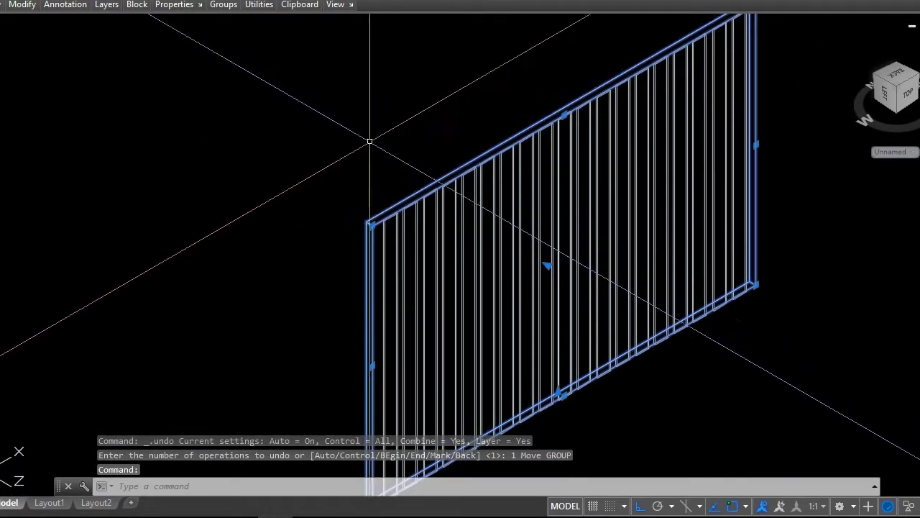
scroll(370, 140, down, 2)
key(Return)
click(734, 330)
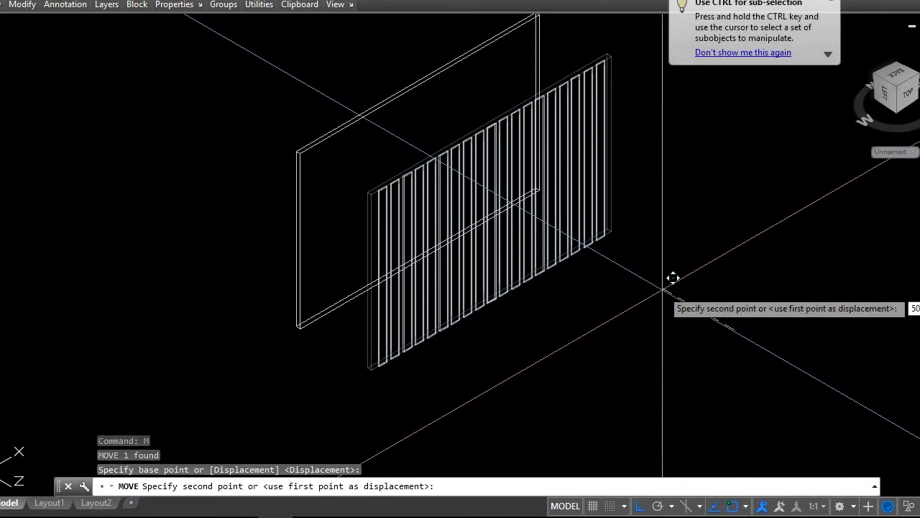
key(Return)
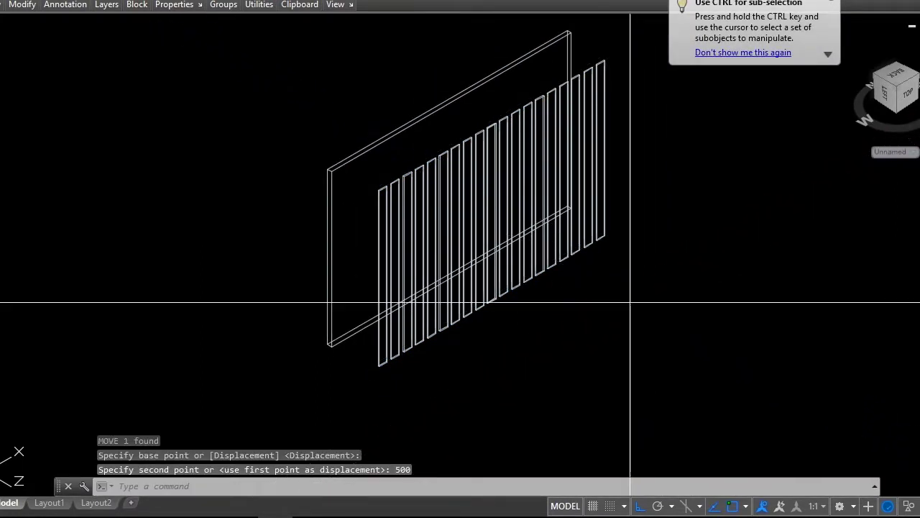
Step: Window-select the right-hand slats, then clear the unfinished selection
click(630, 303)
click(590, 246)
click(558, 308)
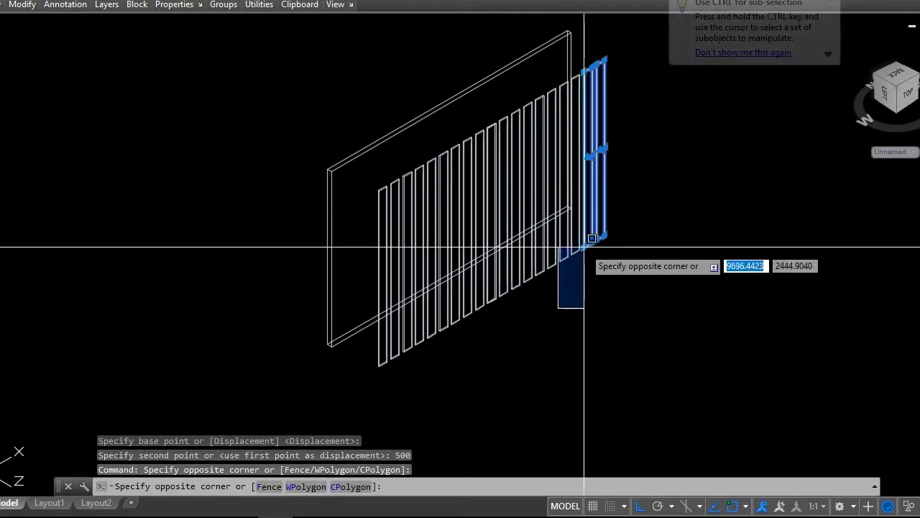
click(584, 246)
key(Escape)
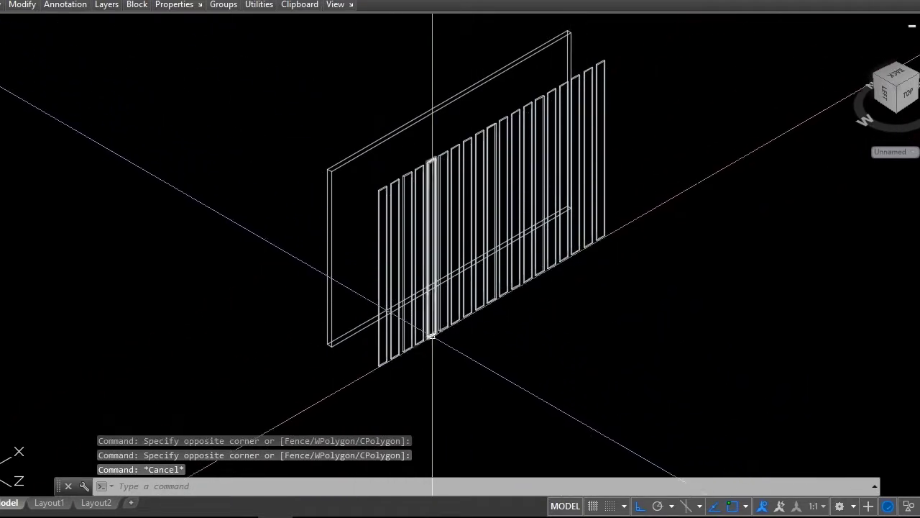
click(641, 222)
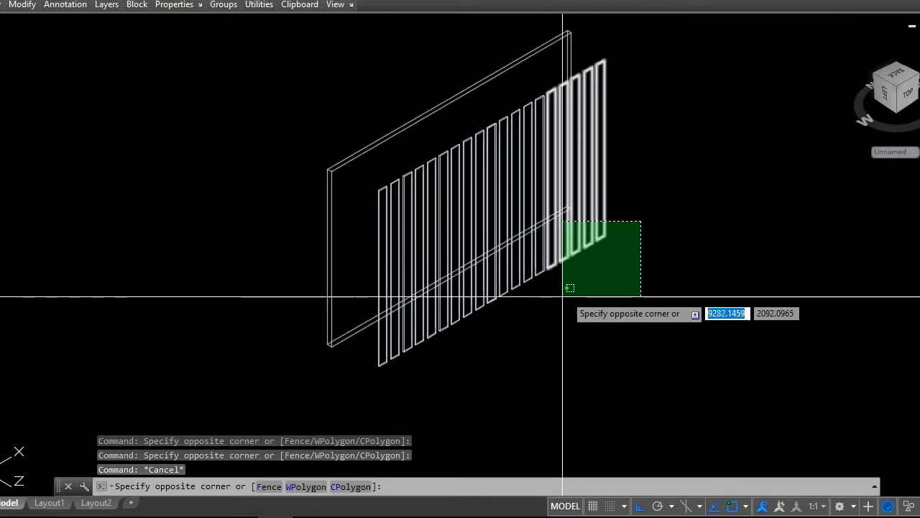
key(Escape)
Step: Window-select every slat of the panel, working from right to left
click(568, 290)
click(505, 247)
click(518, 345)
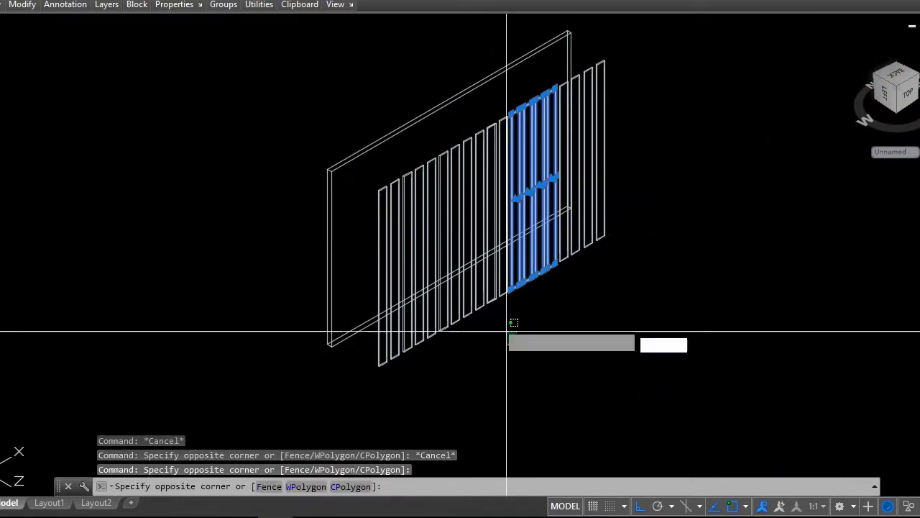
click(484, 305)
click(479, 350)
click(435, 314)
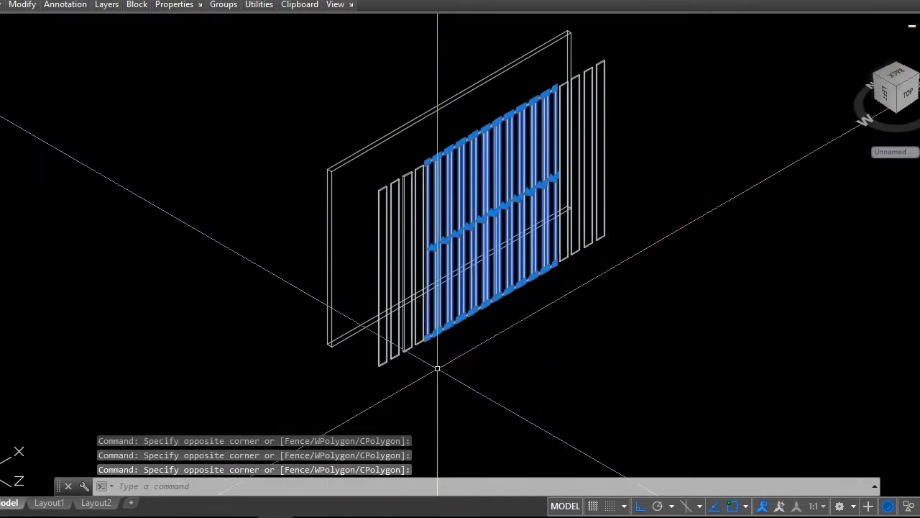
click(433, 358)
click(396, 346)
click(377, 354)
click(363, 363)
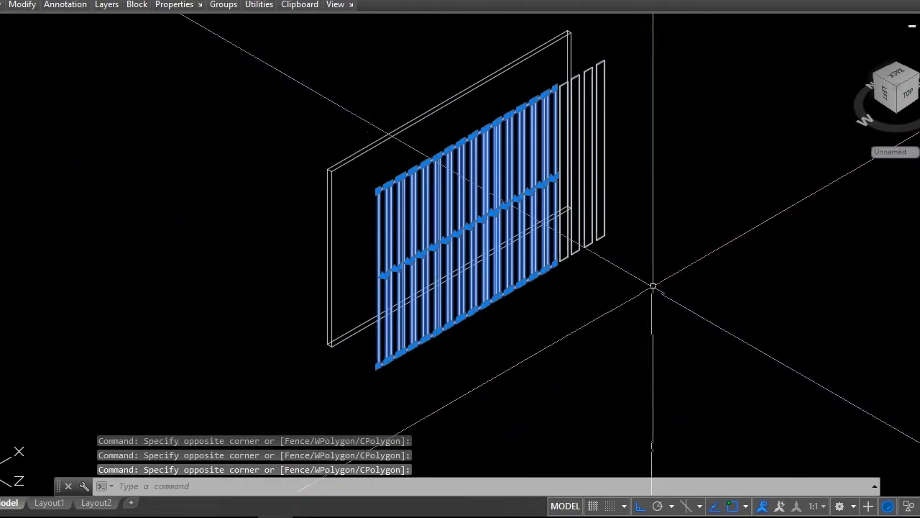
click(637, 266)
click(583, 248)
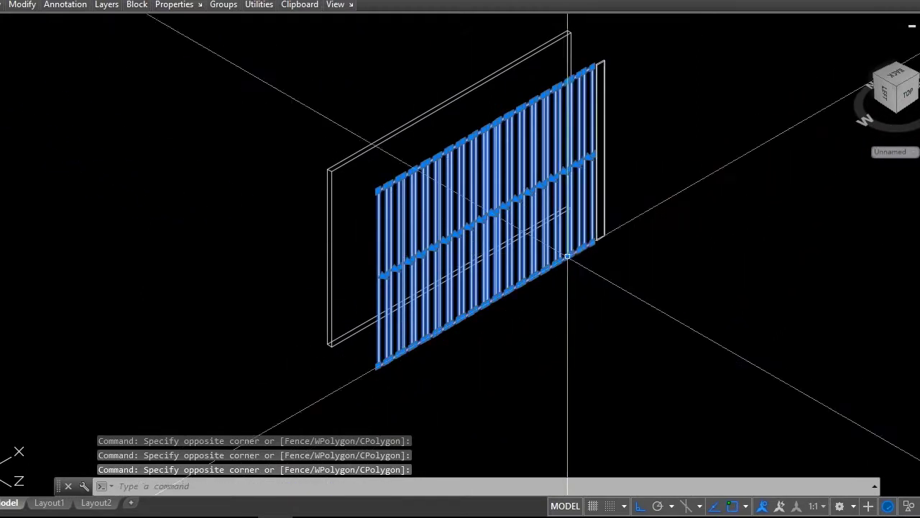
click(637, 247)
click(601, 232)
text(UN)
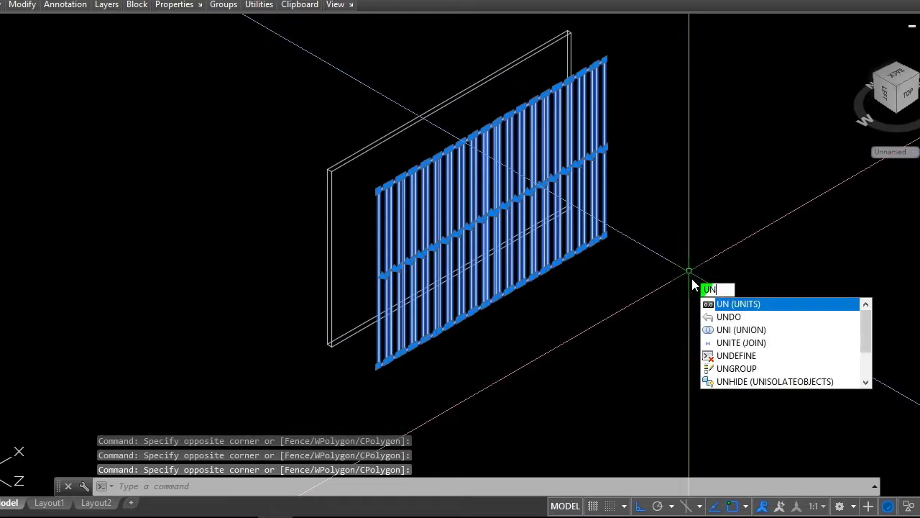
Step: Union all twenty slats into a single solid
click(743, 330)
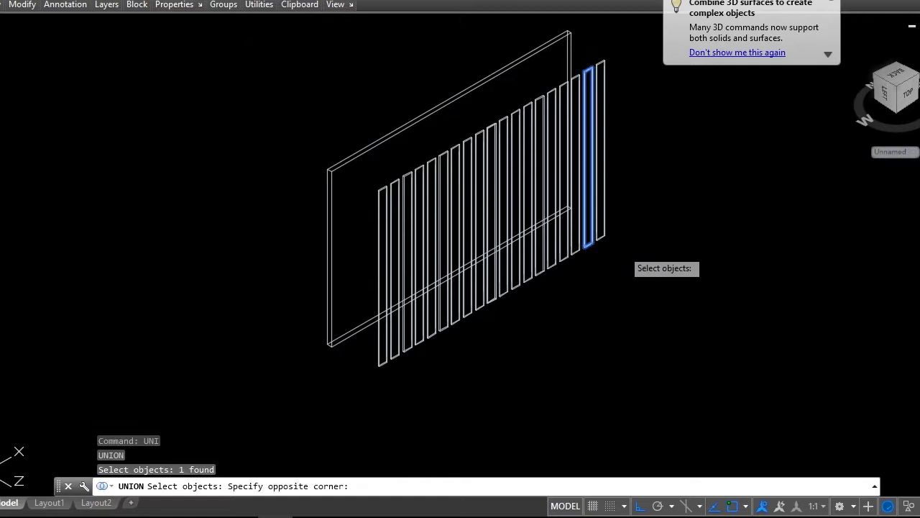
click(593, 227)
click(575, 248)
click(561, 292)
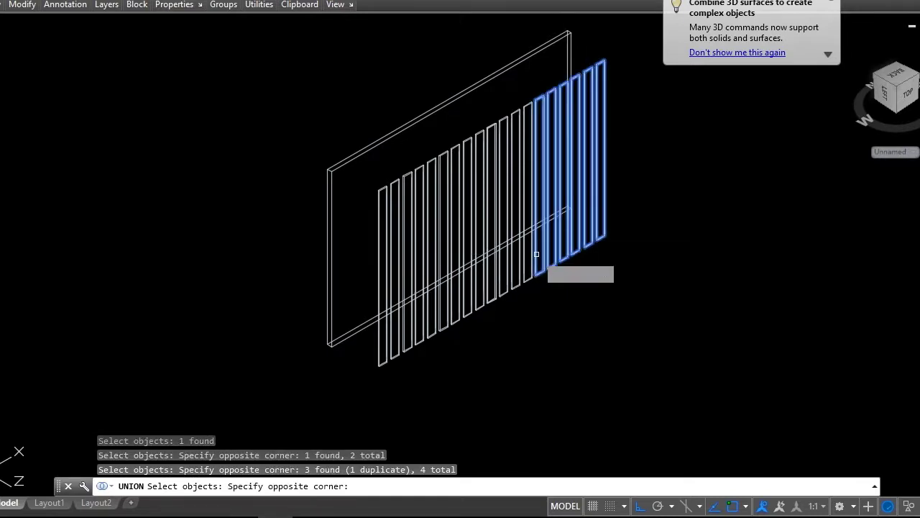
click(514, 302)
click(501, 304)
click(483, 316)
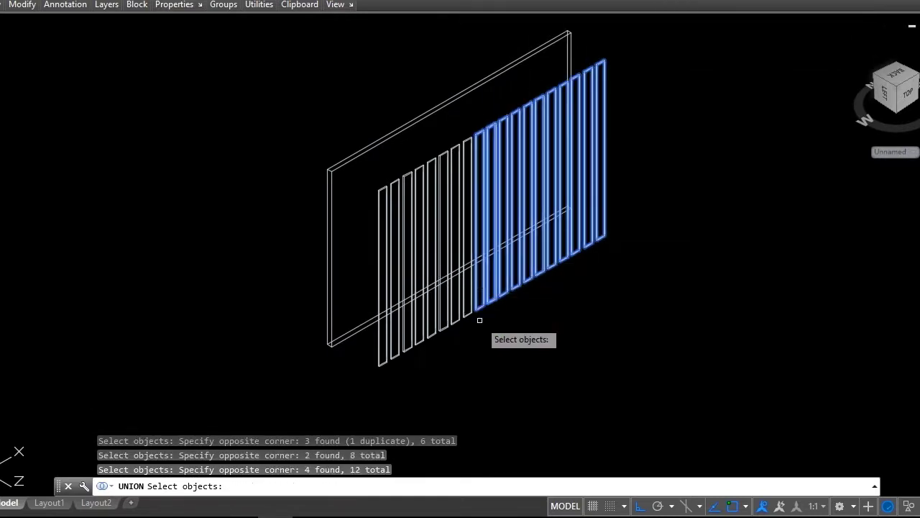
click(478, 318)
click(421, 311)
click(421, 347)
click(392, 353)
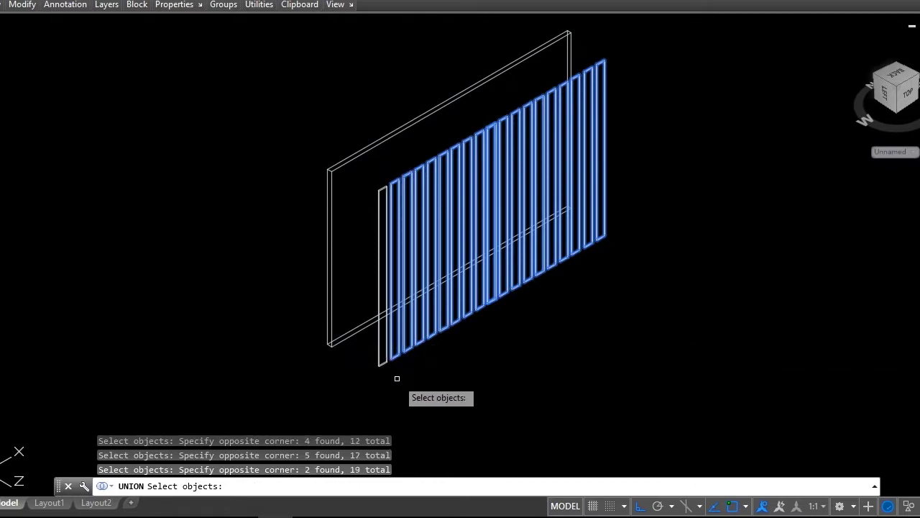
click(396, 376)
click(375, 353)
key(Return)
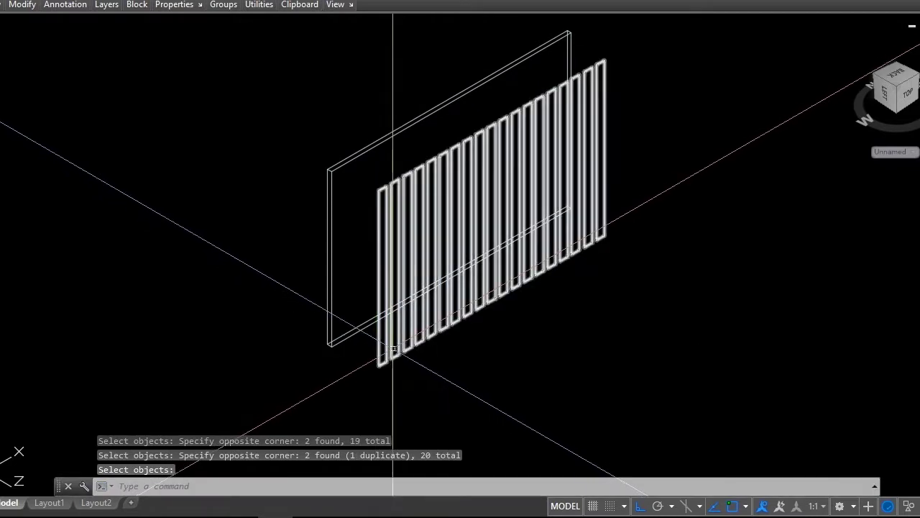
Step: Move the rectangular backing plate 500 units back against the slats
click(329, 290)
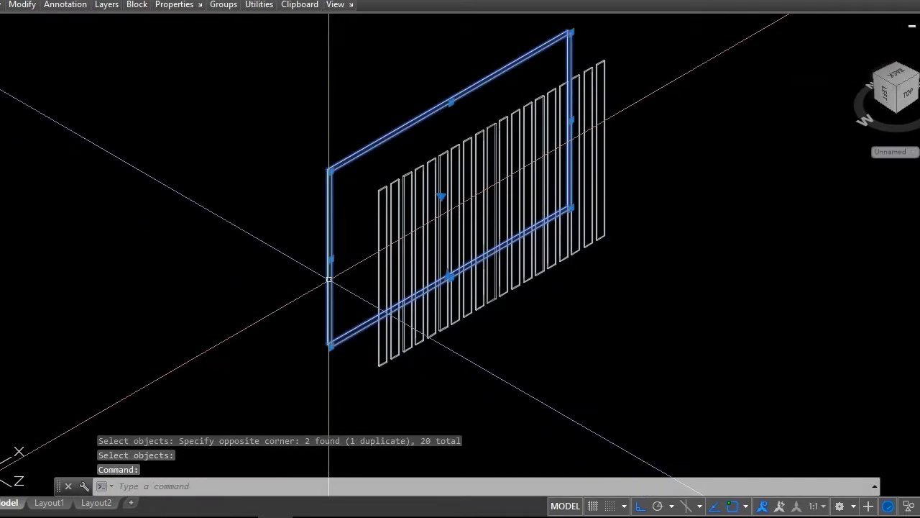
text(m)
key(Return)
click(618, 348)
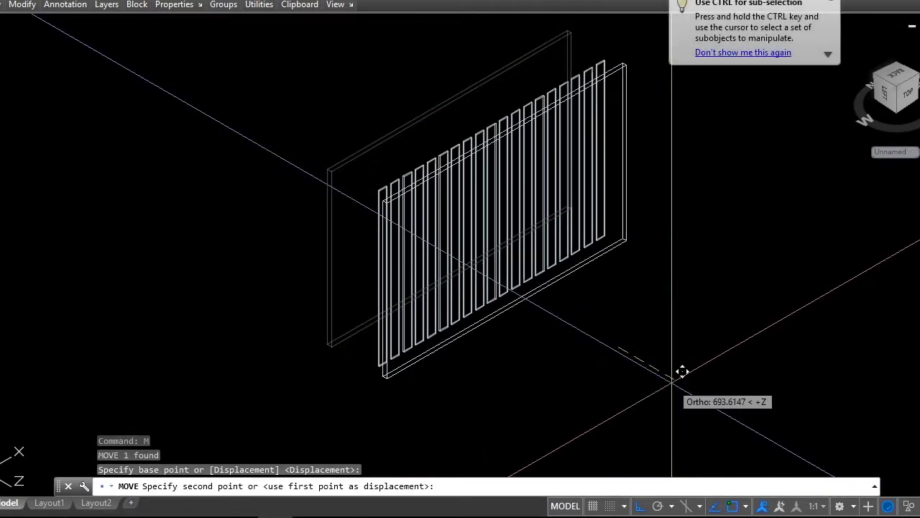
text(500)
key(Return)
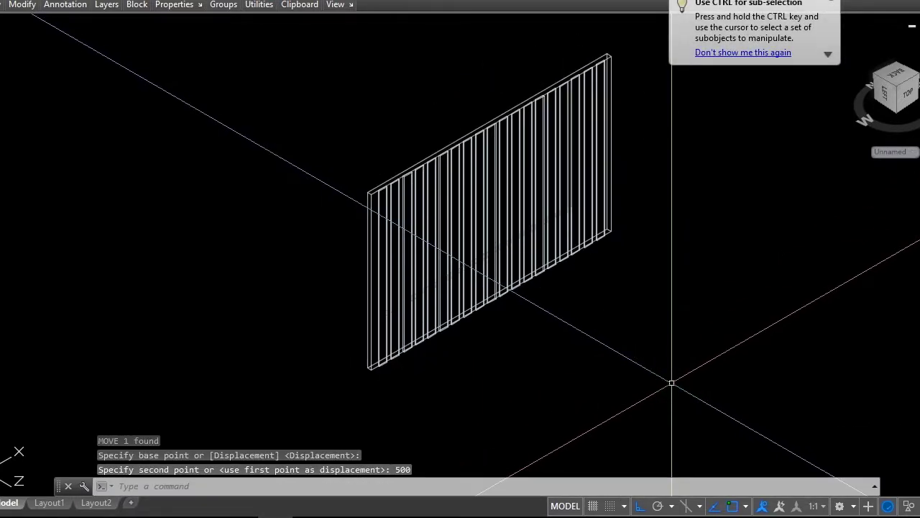
scroll(672, 382, down, 4)
scroll(596, 352, up, 4)
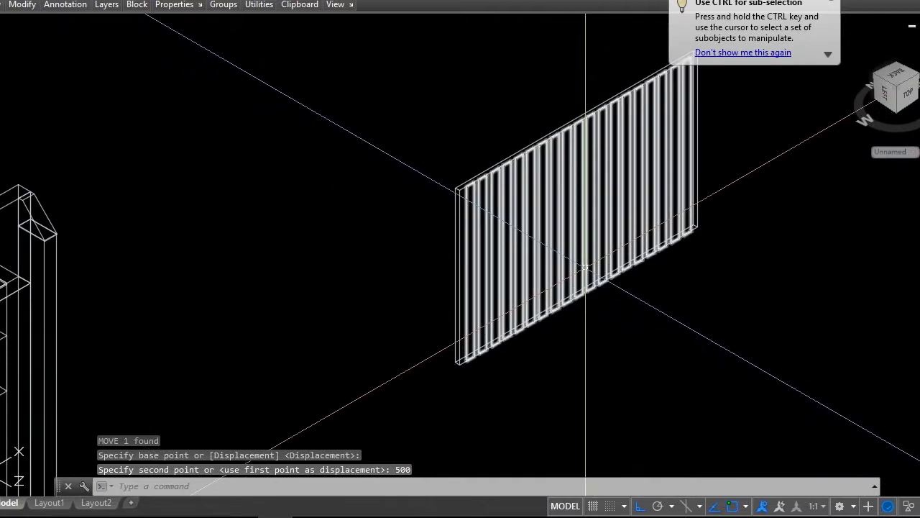
click(57, 26)
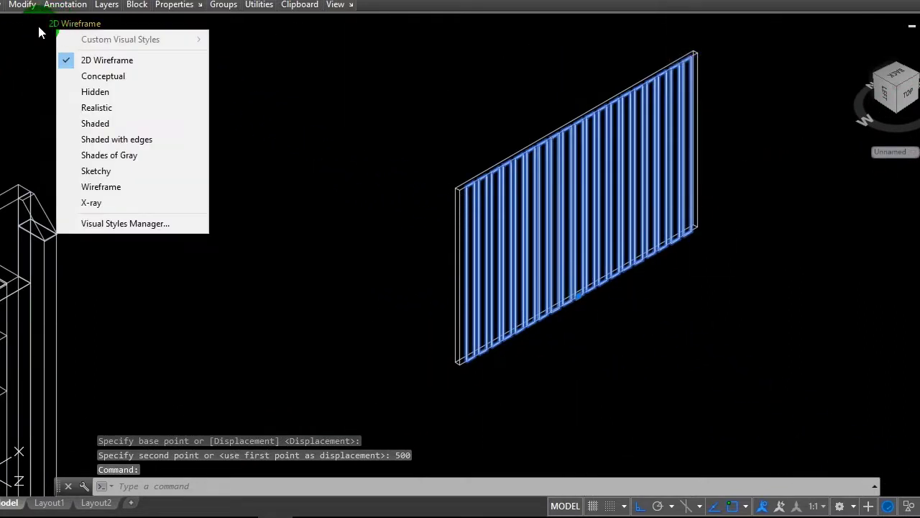
Step: Color the selected slats dark red through the object properties colour list
click(32, 25)
click(27, 26)
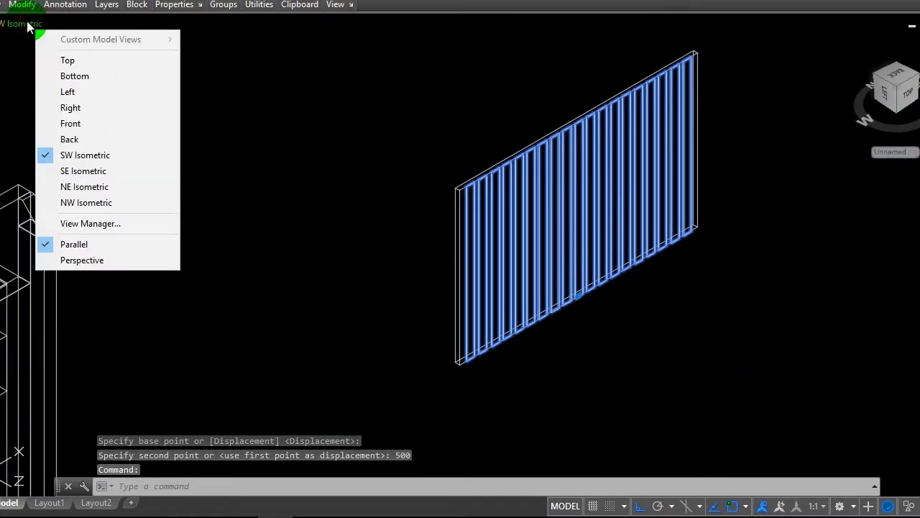
click(161, 5)
click(221, 24)
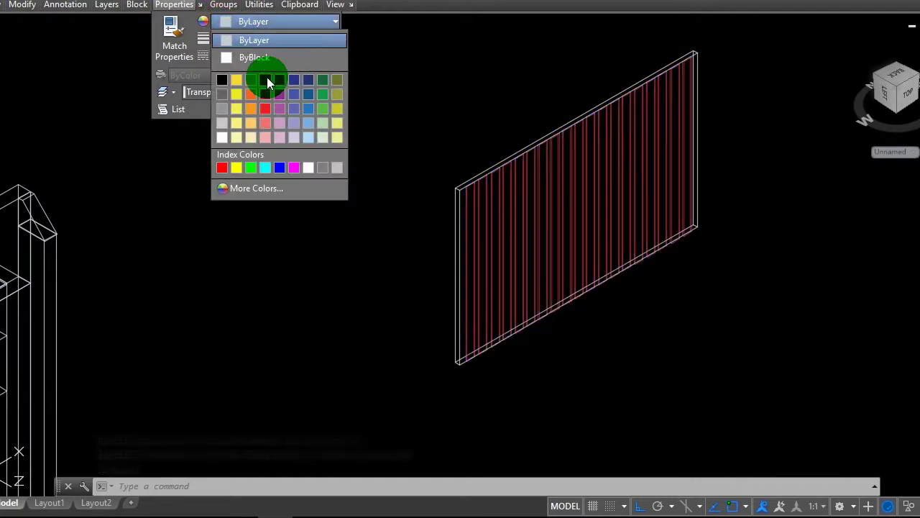
click(267, 83)
key(Escape)
key(Escape)
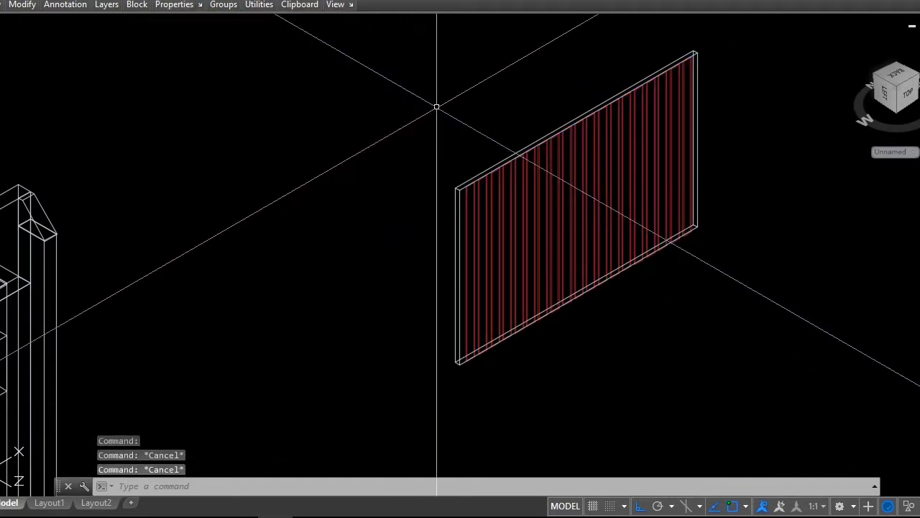
Step: Select the whole slatted panel and make it red
click(489, 178)
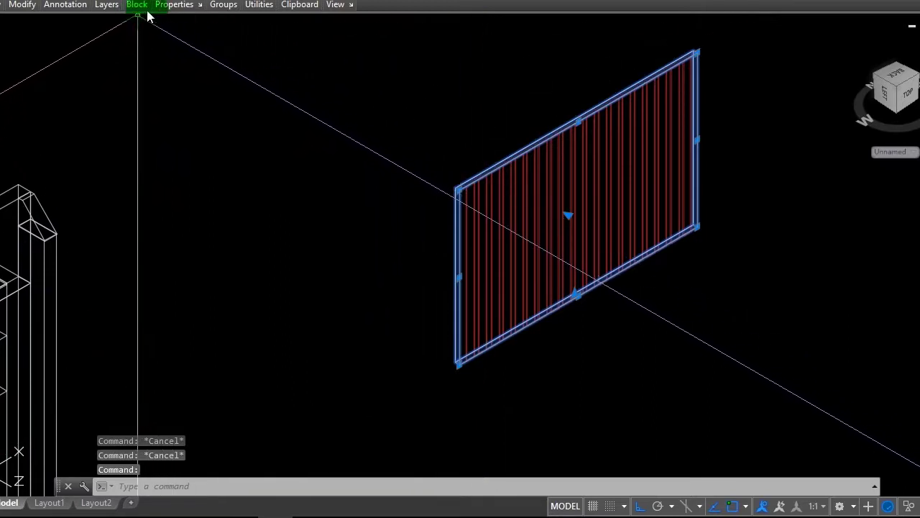
click(170, 27)
click(225, 29)
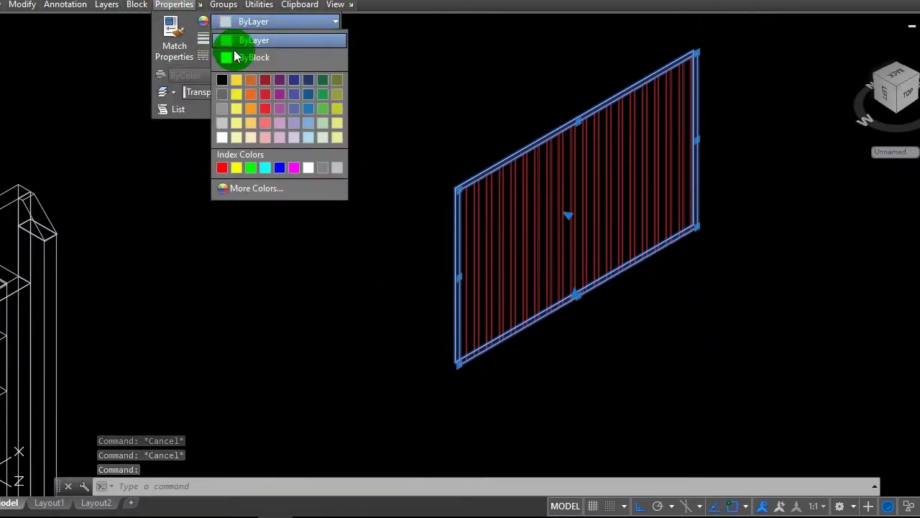
click(248, 85)
Step: Select the red slatted panel and start moving it from its lower corner
key(Escape)
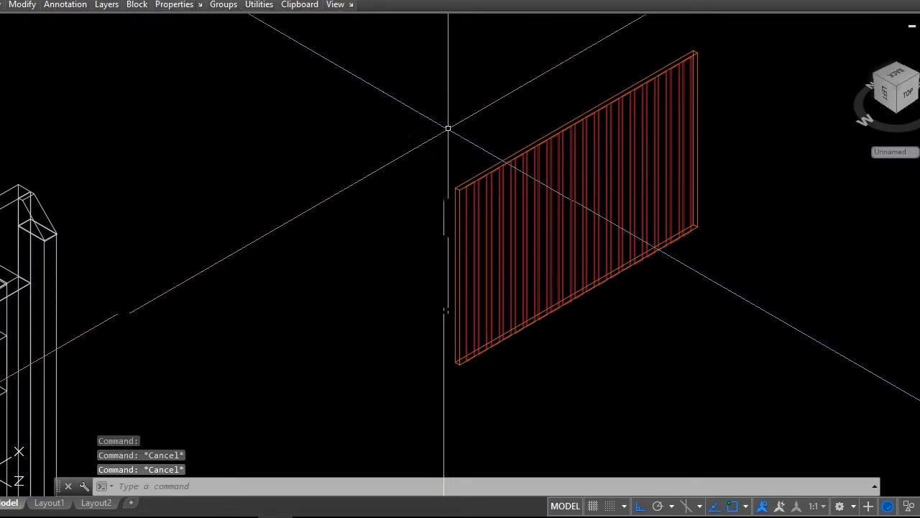
click(597, 366)
right_click(402, 191)
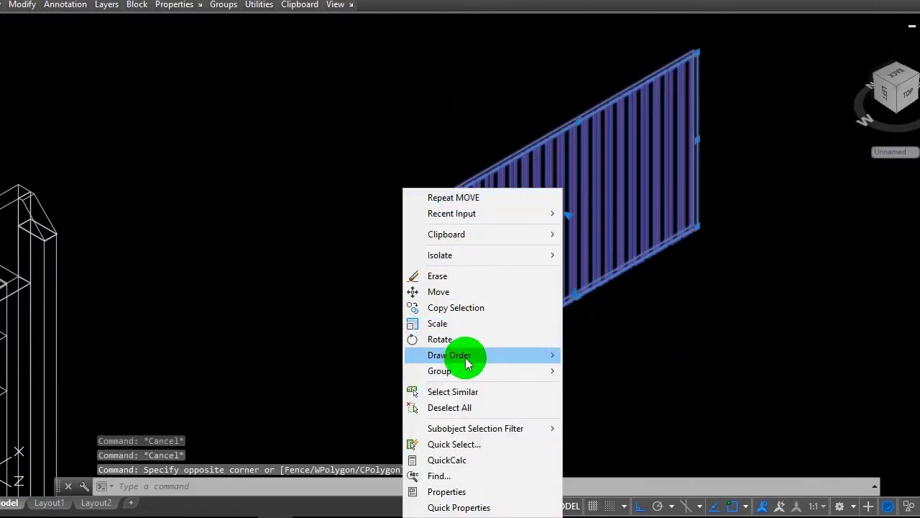
click(458, 295)
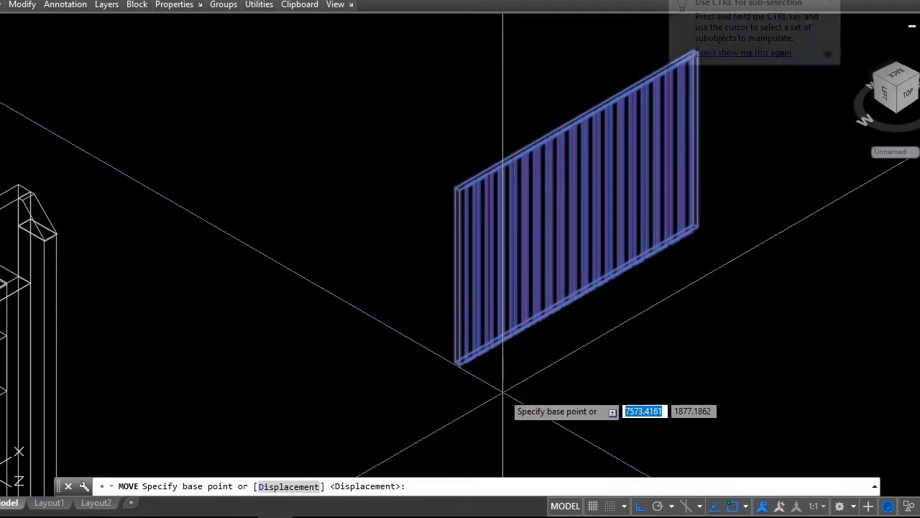
scroll(452, 365, up, 2)
scroll(372, 327, up, 2)
scroll(327, 281, up, 2)
click(328, 281)
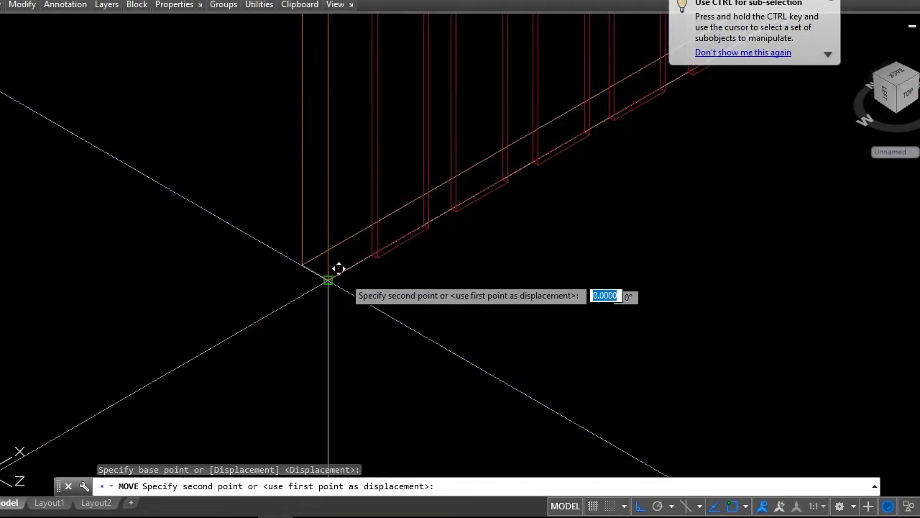
Step: Drop the panel onto the lower corner of the building box's front face
scroll(544, 277, down, 3)
scroll(511, 266, down, 3)
scroll(441, 237, up, 2)
scroll(474, 280, up, 2)
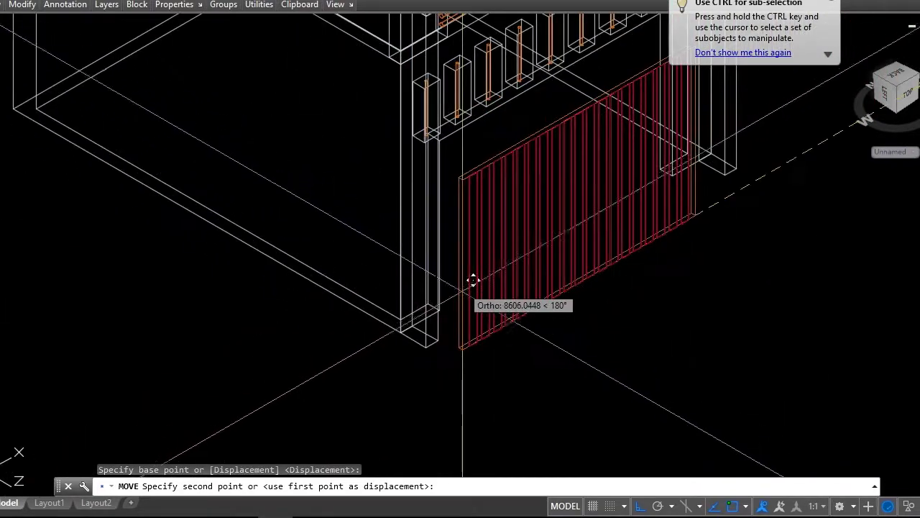
scroll(440, 353, up, 2)
scroll(465, 256, up, 2)
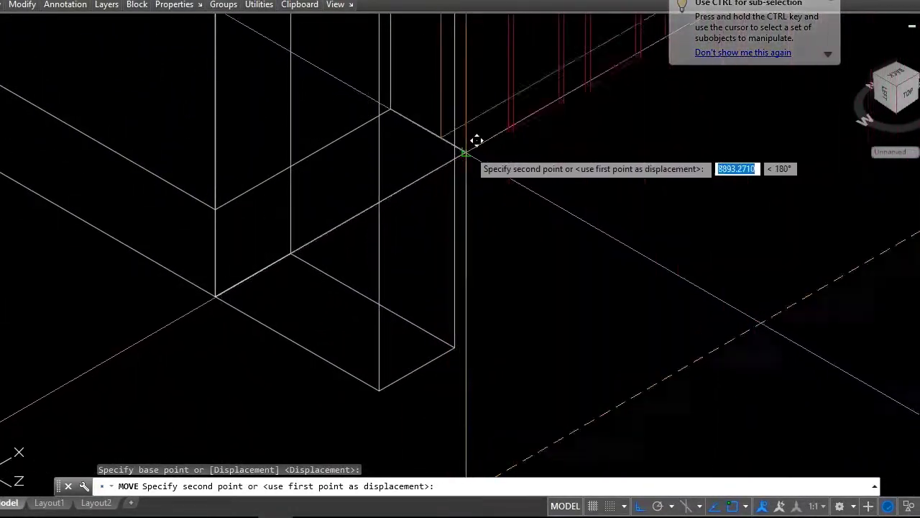
click(458, 151)
scroll(353, 302, down, 2)
scroll(358, 310, down, 3)
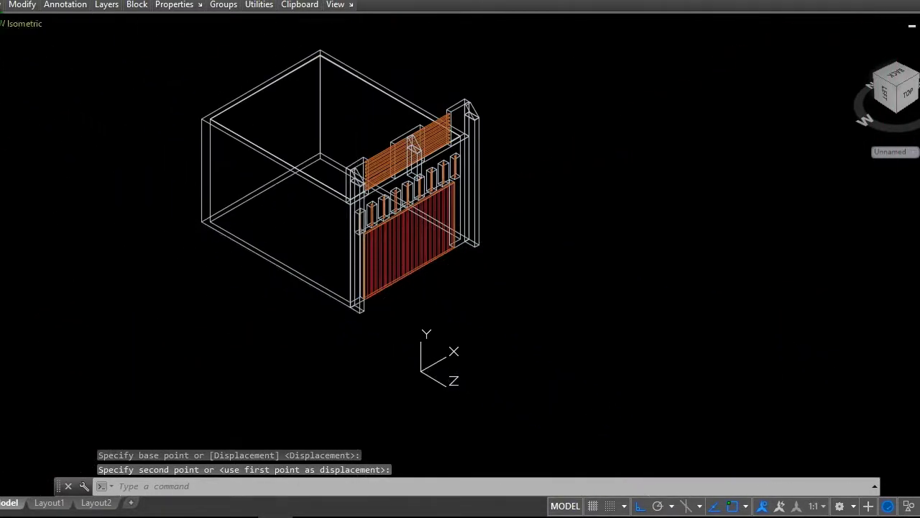
Step: Switch the viewport visual style to Realistic
click(11, 28)
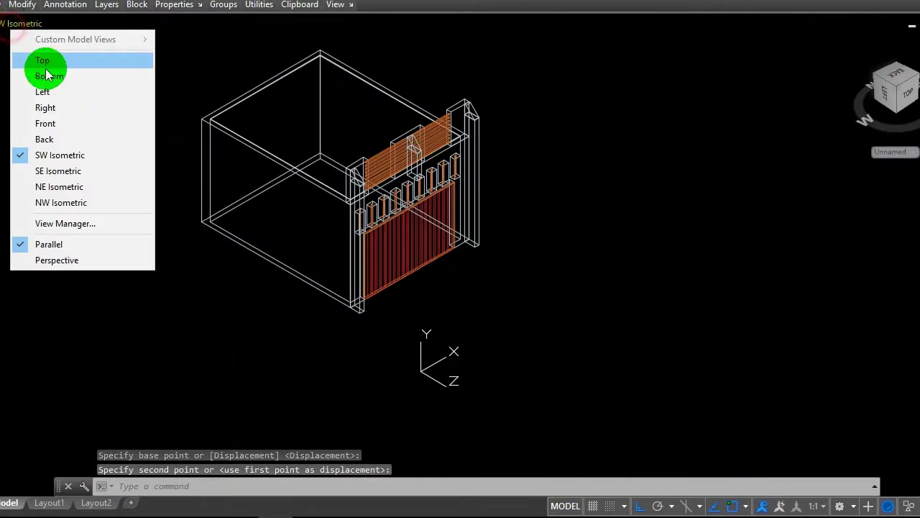
click(62, 26)
click(115, 108)
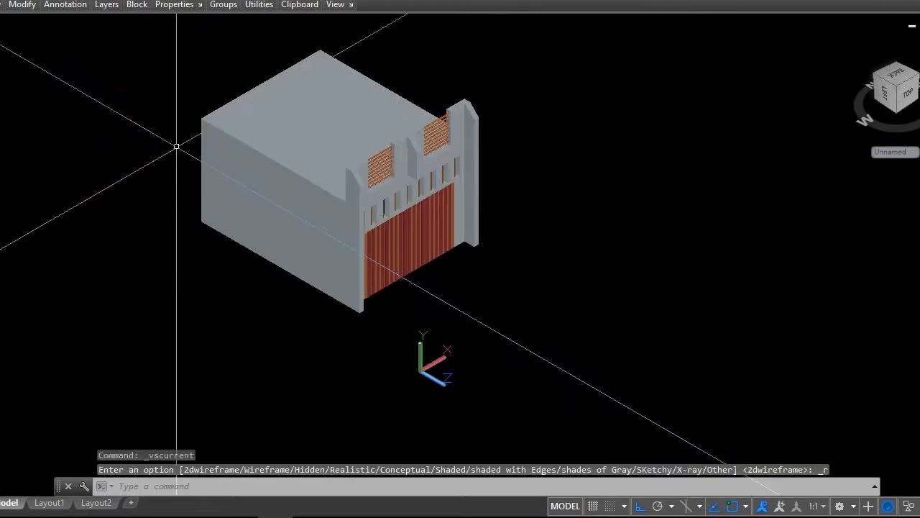
scroll(431, 280, up, 5)
scroll(464, 362, down, 3)
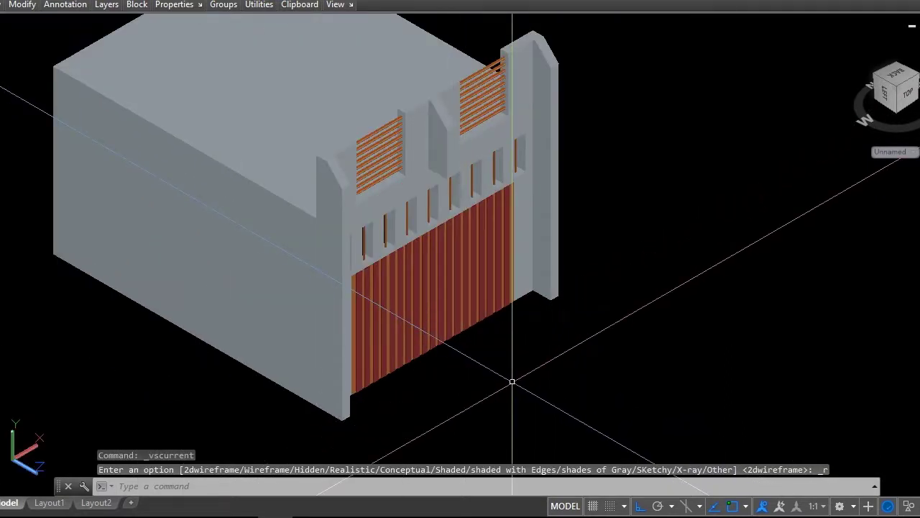
Step: Free-orbit the building round to view it from its left side
text(oRb)
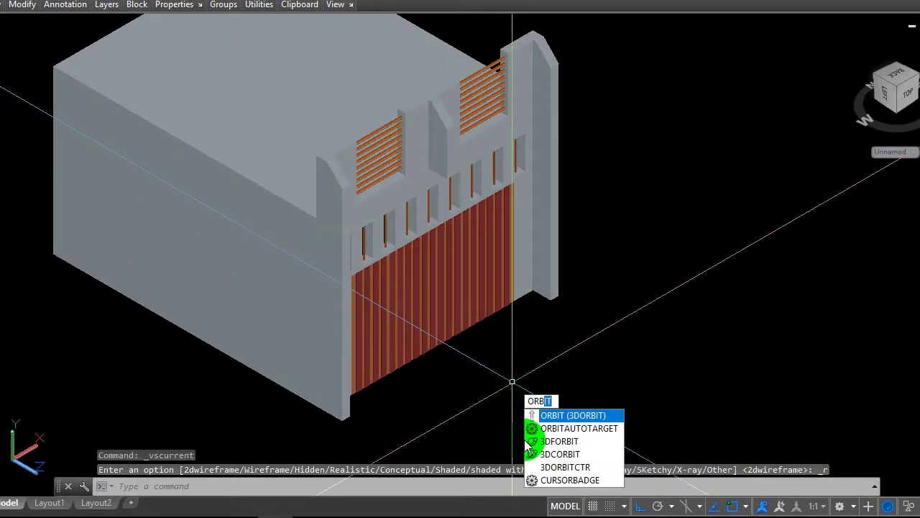
click(532, 441)
mouse_move(448, 353)
mouse_down()
mouse_move(502, 280)
mouse_move(441, 251)
mouse_move(536, 328)
mouse_move(610, 339)
mouse_move(593, 361)
mouse_move(518, 324)
mouse_move(460, 240)
mouse_move(381, 260)
mouse_move(421, 350)
mouse_move(659, 366)
mouse_move(647, 314)
mouse_move(403, 235)
mouse_move(371, 185)
mouse_move(431, 199)
mouse_move(421, 158)
mouse_move(455, 180)
mouse_move(392, 209)
mouse_move(581, 191)
mouse_up()
key(Escape)
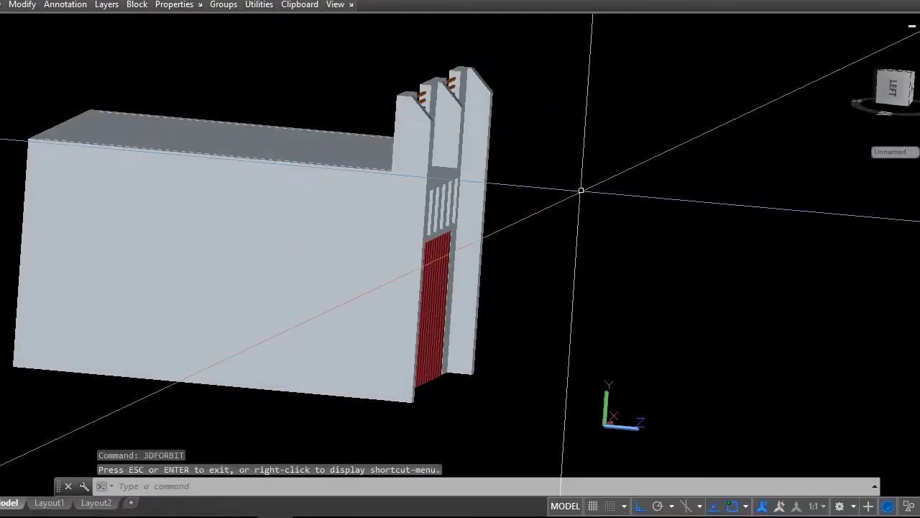
Step: View the building from the Right preset, then from the Back preset
click(22, 27)
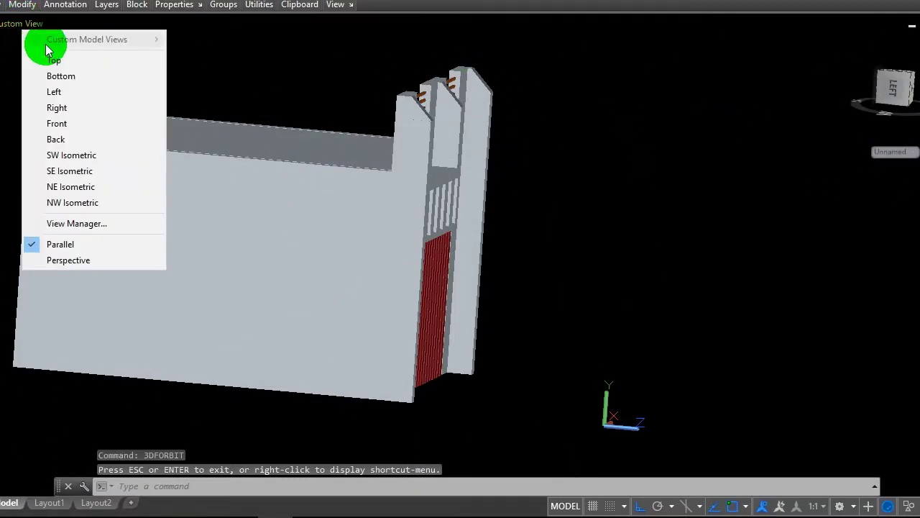
click(79, 106)
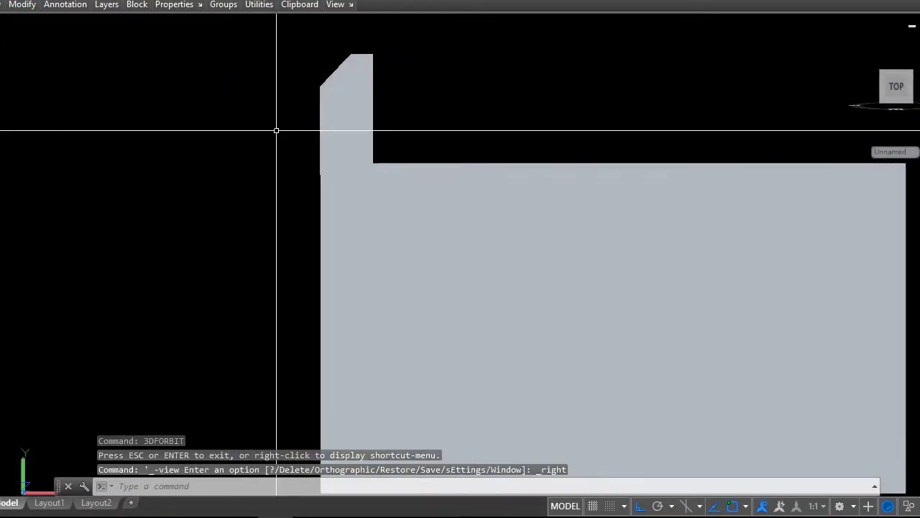
click(26, 26)
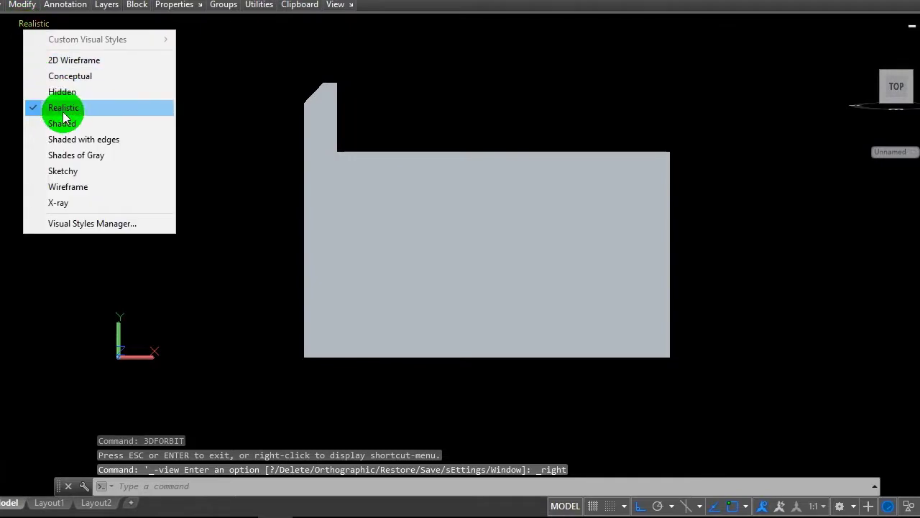
click(3, 18)
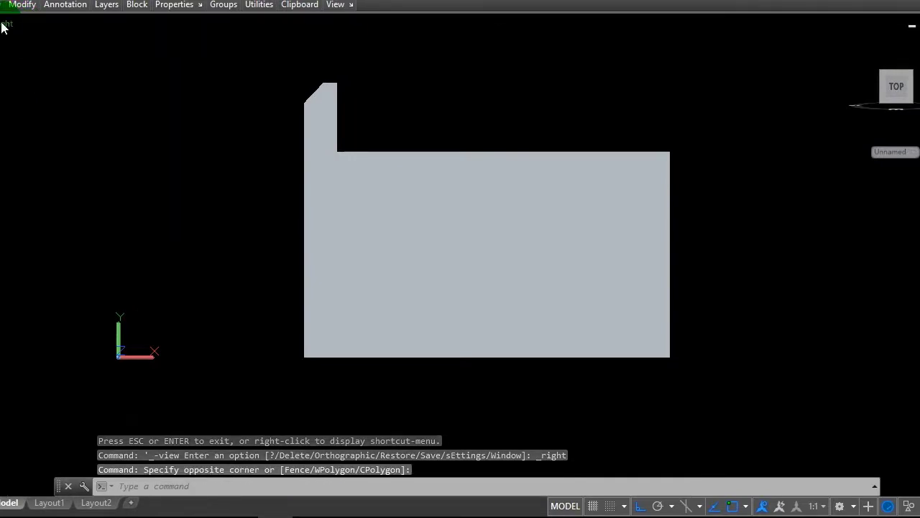
click(5, 26)
click(33, 136)
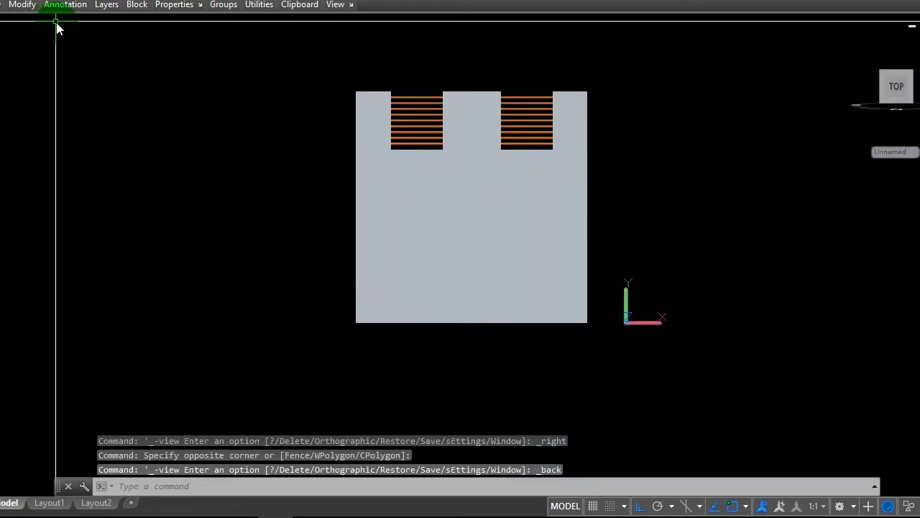
click(56, 21)
Step: Return the visual style to 2D Wireframe
click(33, 22)
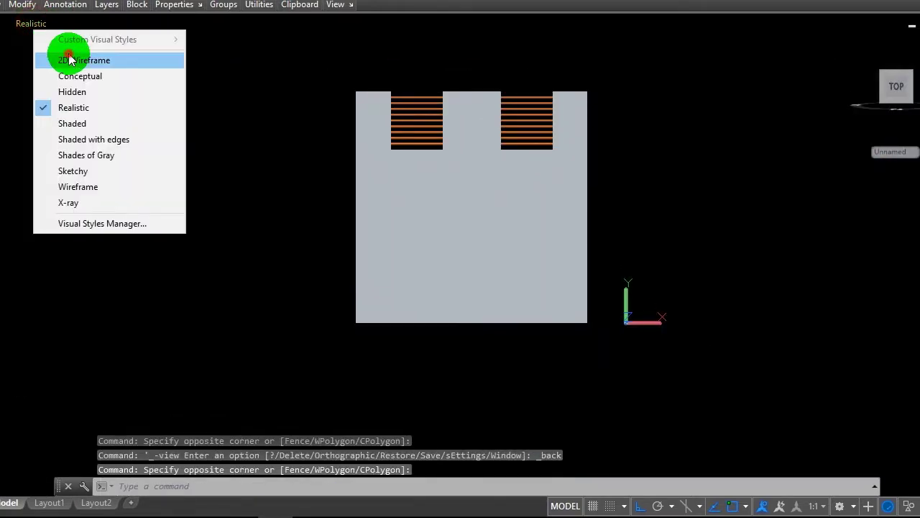
click(69, 60)
scroll(254, 178, down, 3)
scroll(476, 175, up, 4)
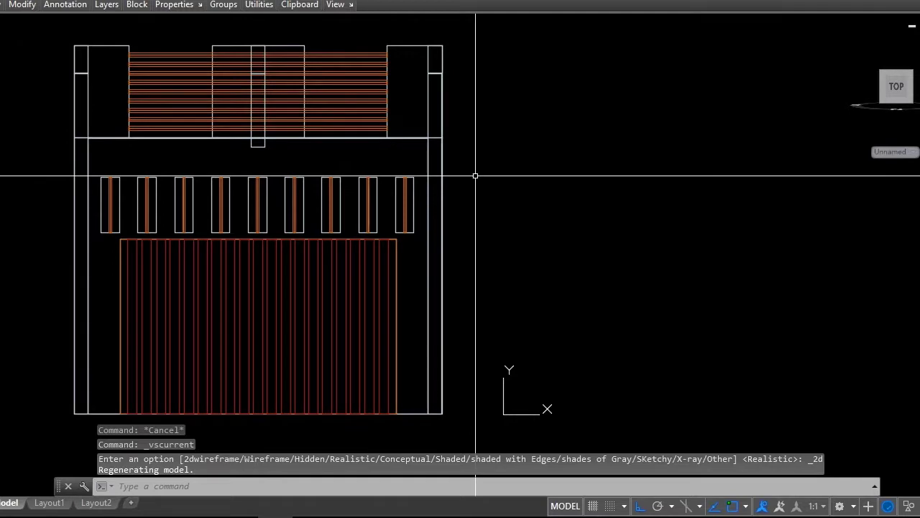
Step: Draw a polyline rising vertically from the wall top's midpoint, then sloping down right
text(p)
key(Return)
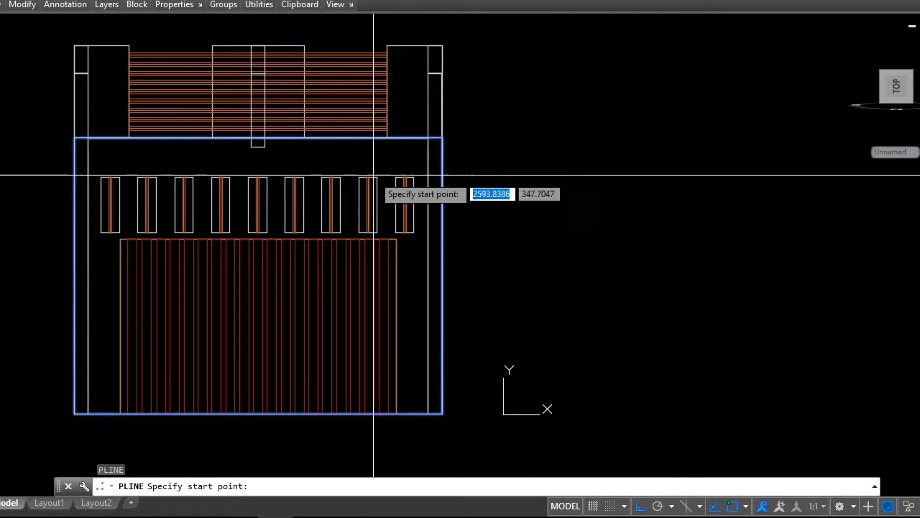
scroll(374, 187, down, 2)
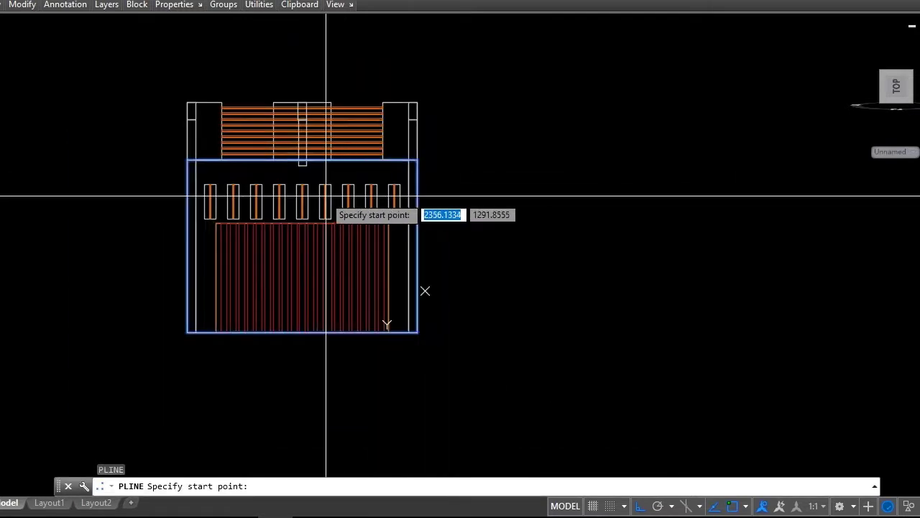
click(302, 160)
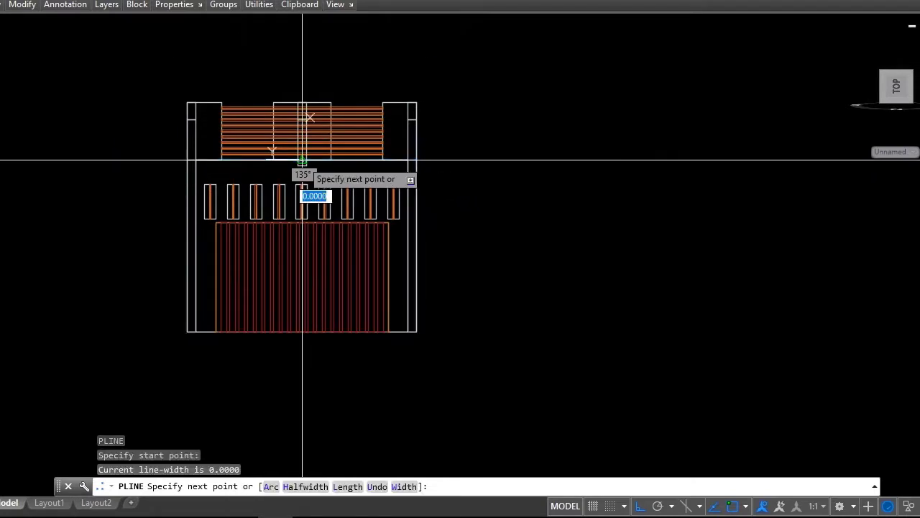
click(301, 56)
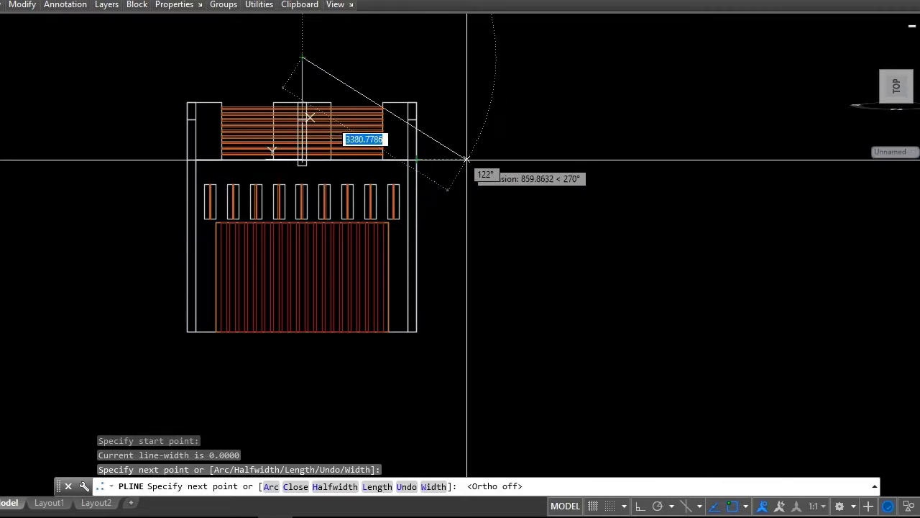
click(470, 159)
scroll(199, 185, up, 2)
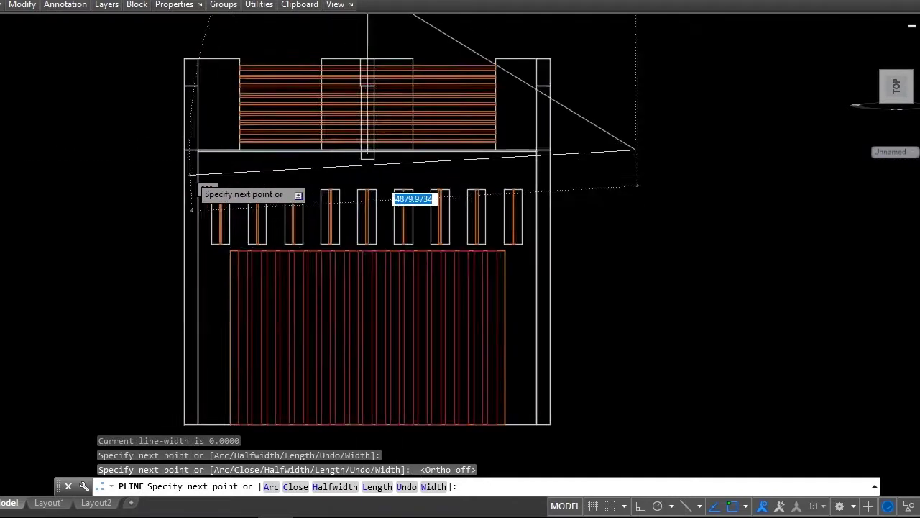
scroll(181, 155, up, 2)
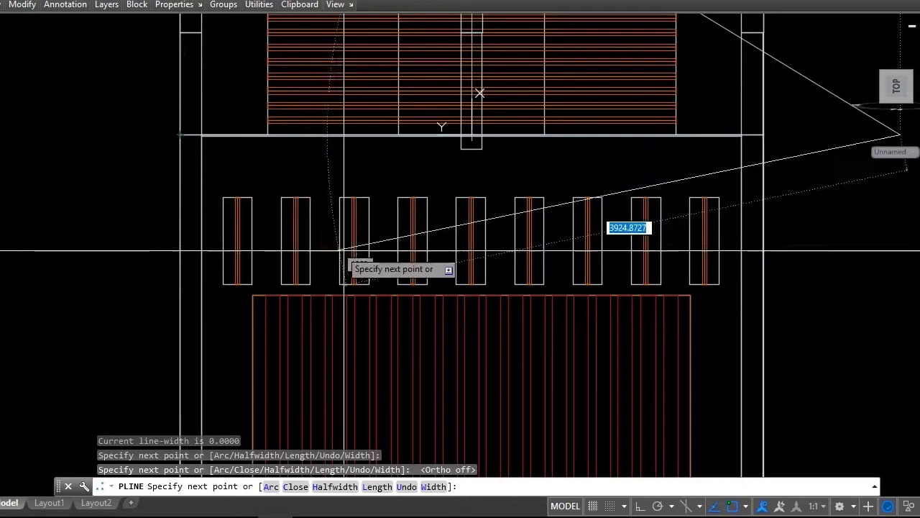
scroll(400, 277, down, 2)
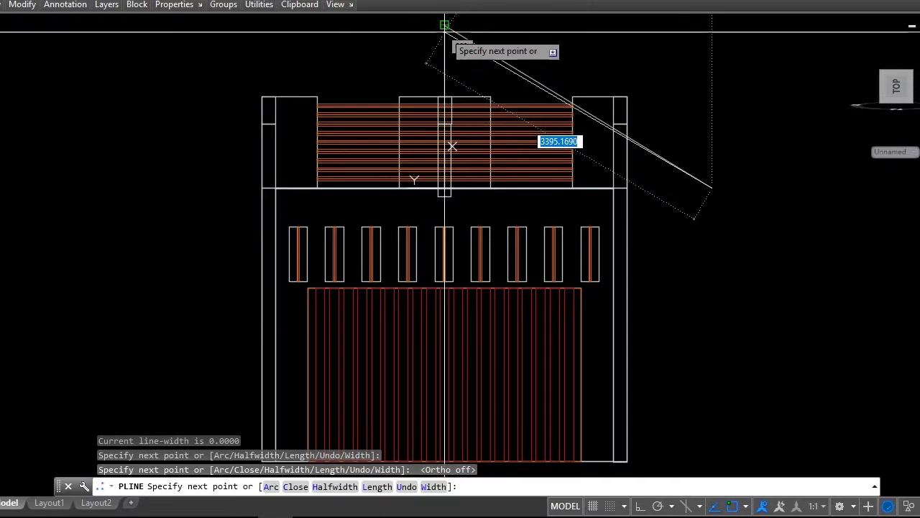
key(Escape)
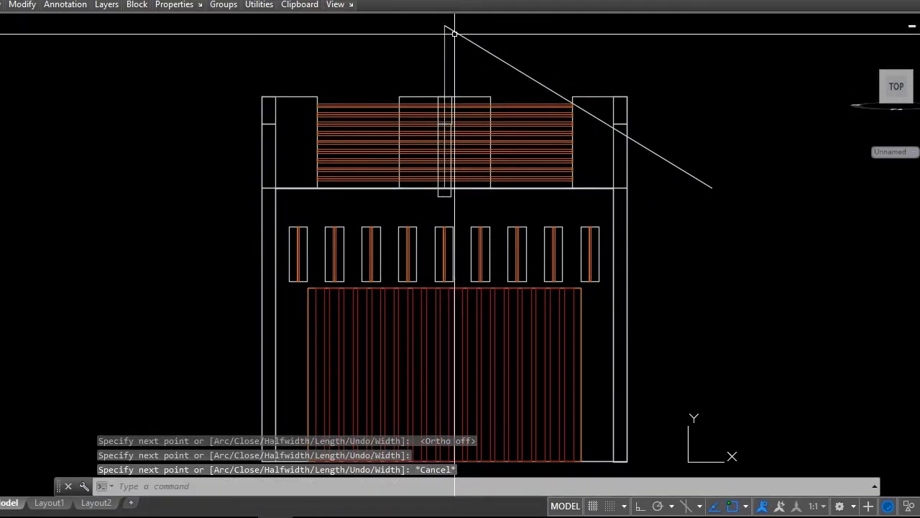
Step: Select the roof outline polyline to check its actions, then clear the selection
click(456, 33)
right_click(701, 62)
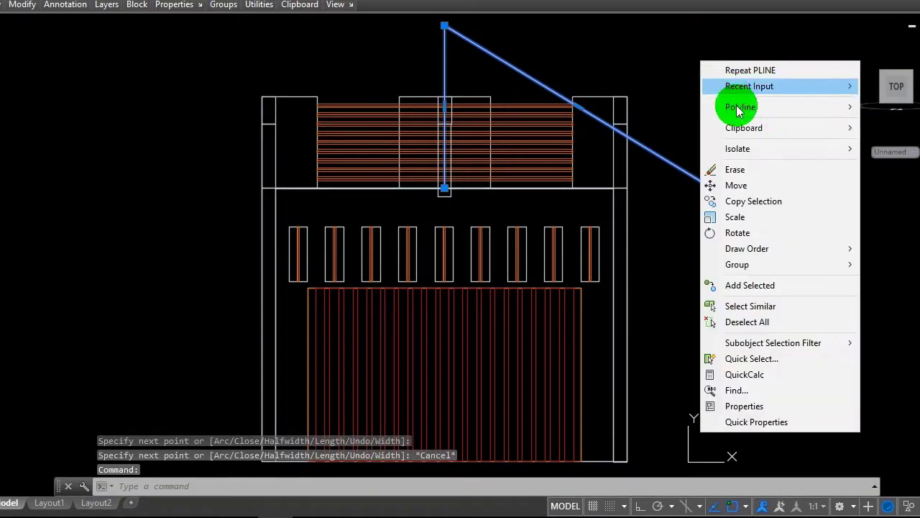
key(Escape)
key(Escape)
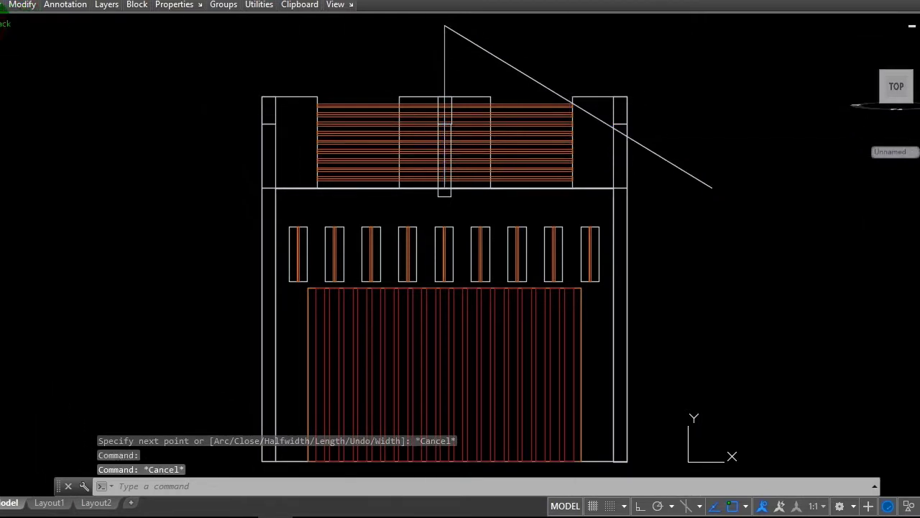
Step: Switch to the SW Isometric view and draw a line closing the roof triangle
click(5, 23)
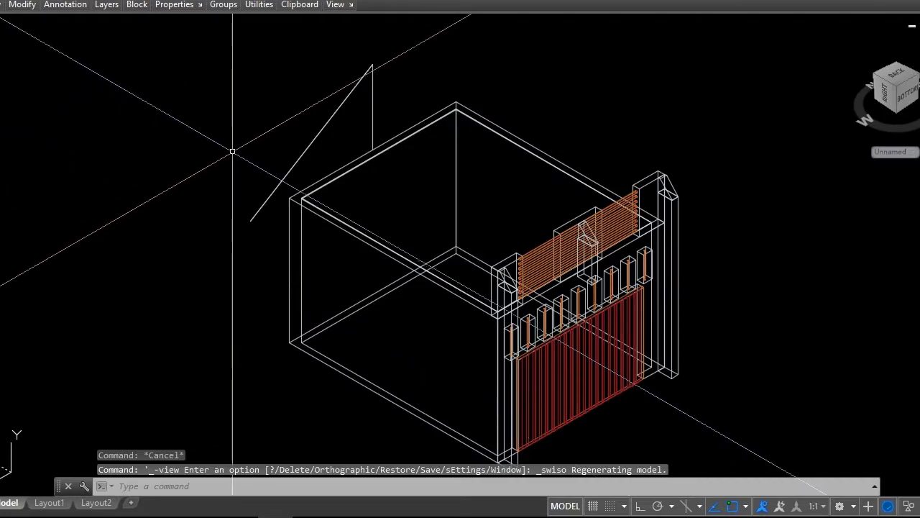
scroll(261, 150, up, 4)
click(260, 175)
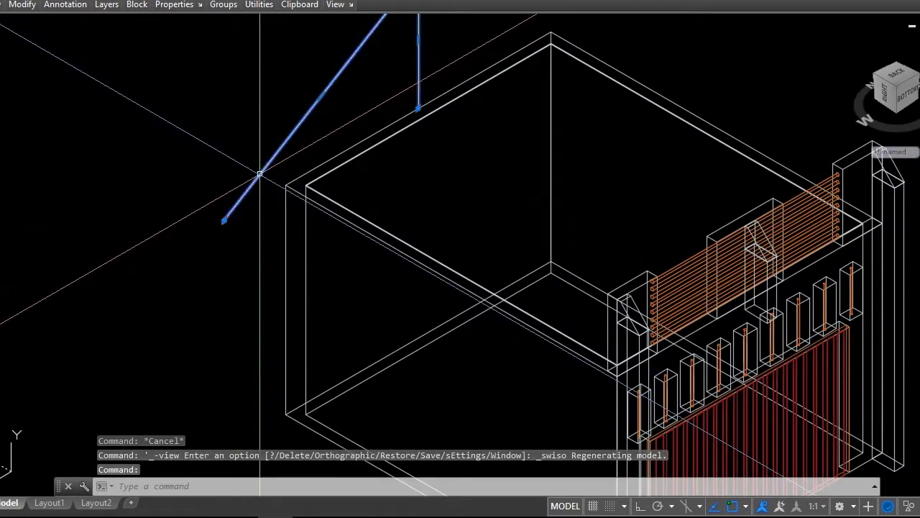
key(Escape)
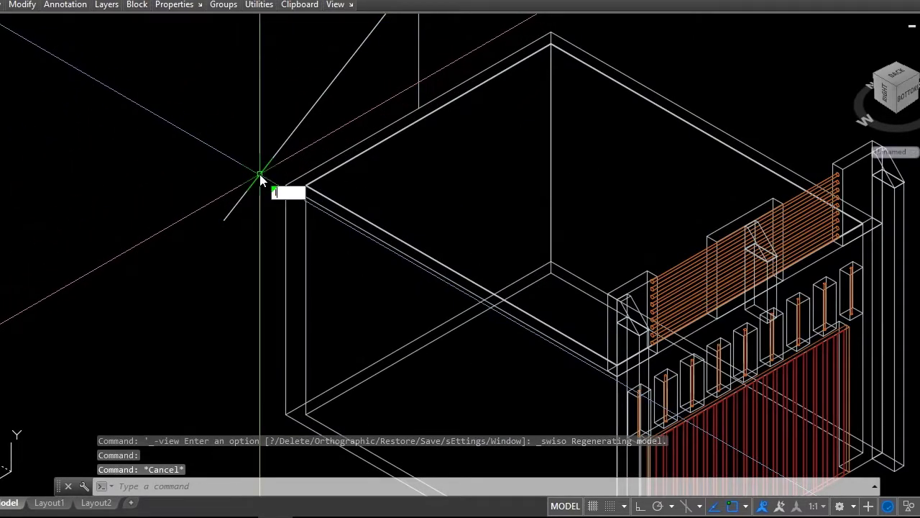
text(l)
key(Return)
click(417, 107)
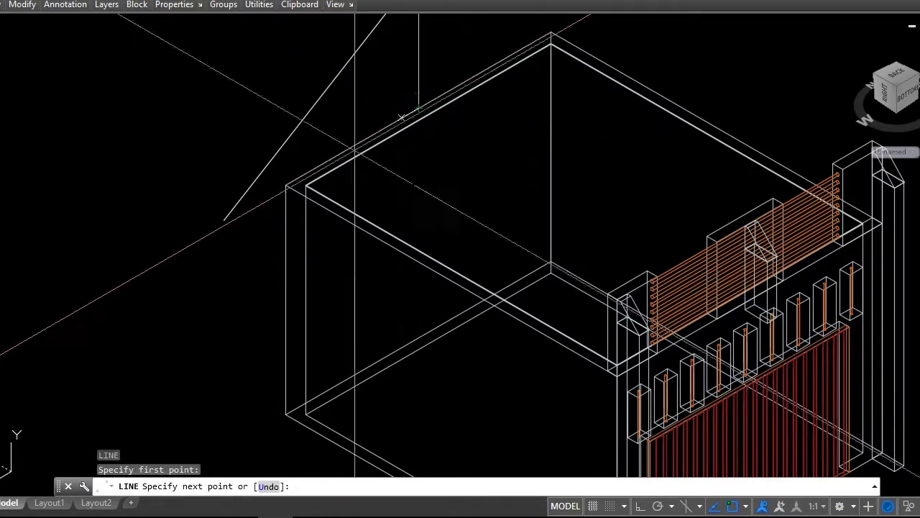
click(224, 219)
key(Escape)
text(r)
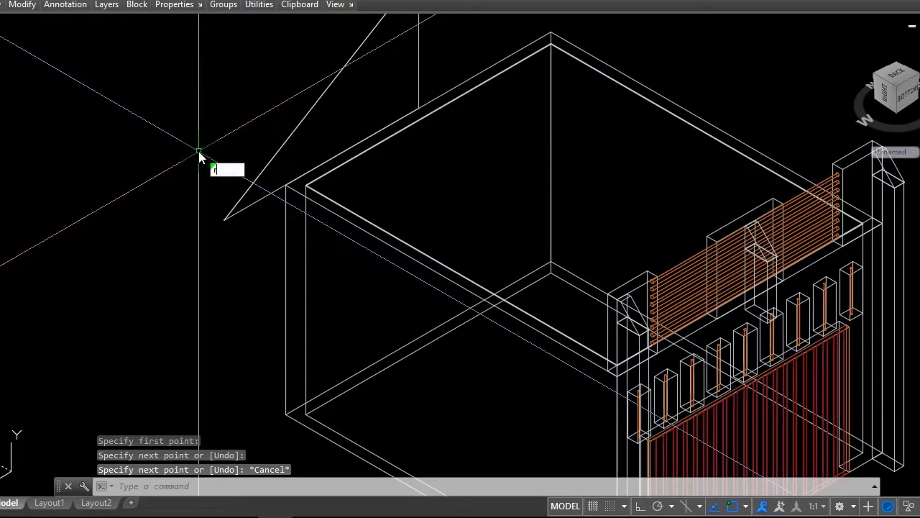
Step: Try turning the roof outline into a region, then check the base line
text(e)
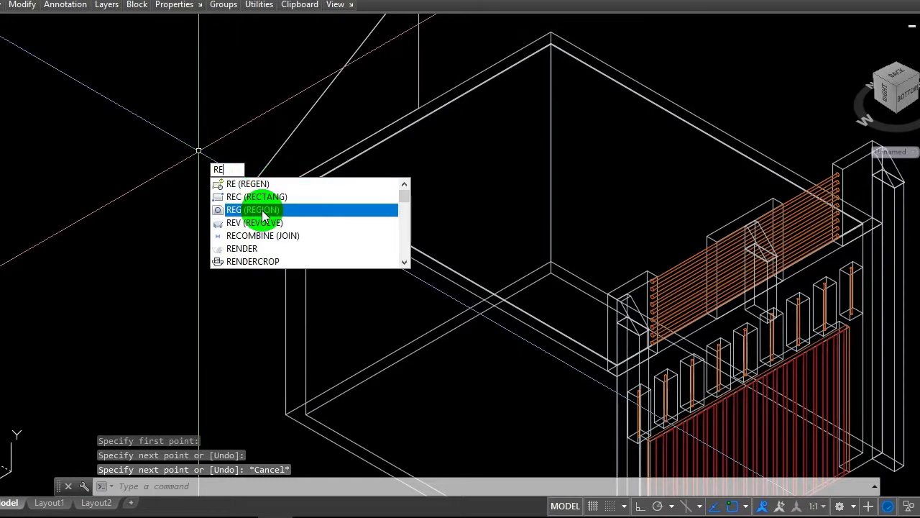
click(262, 209)
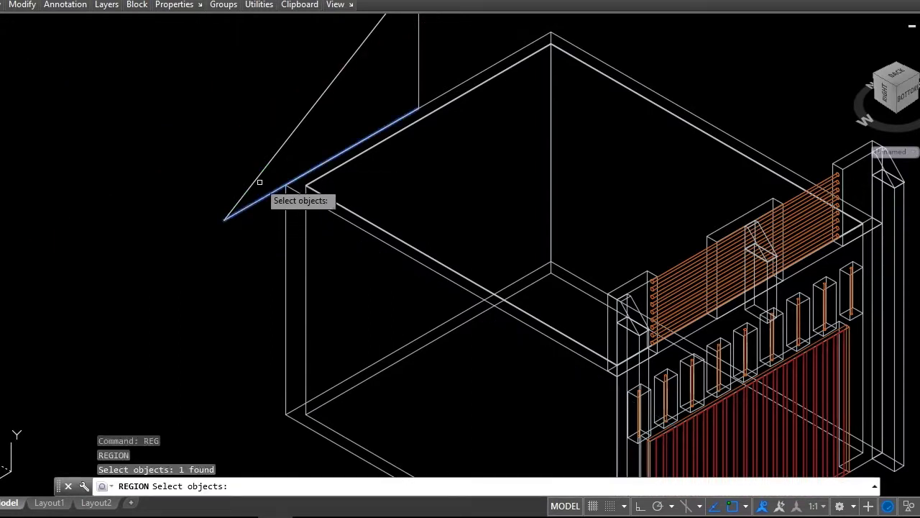
key(Return)
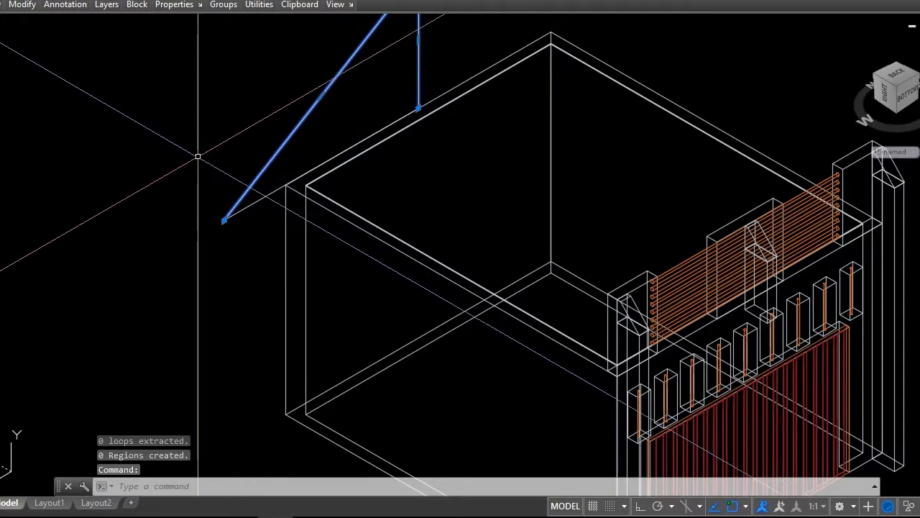
scroll(230, 219, up, 2)
scroll(246, 195, down, 2)
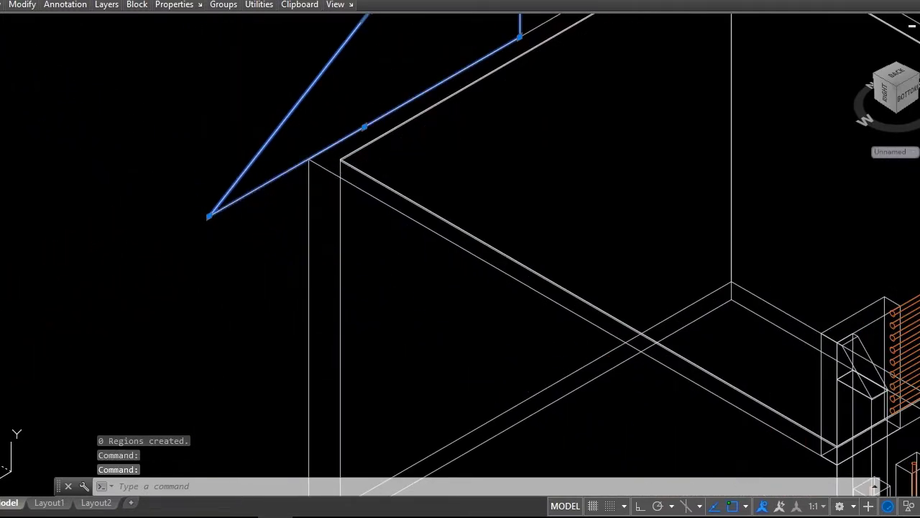
scroll(252, 252, down, 2)
key(Escape)
click(352, 149)
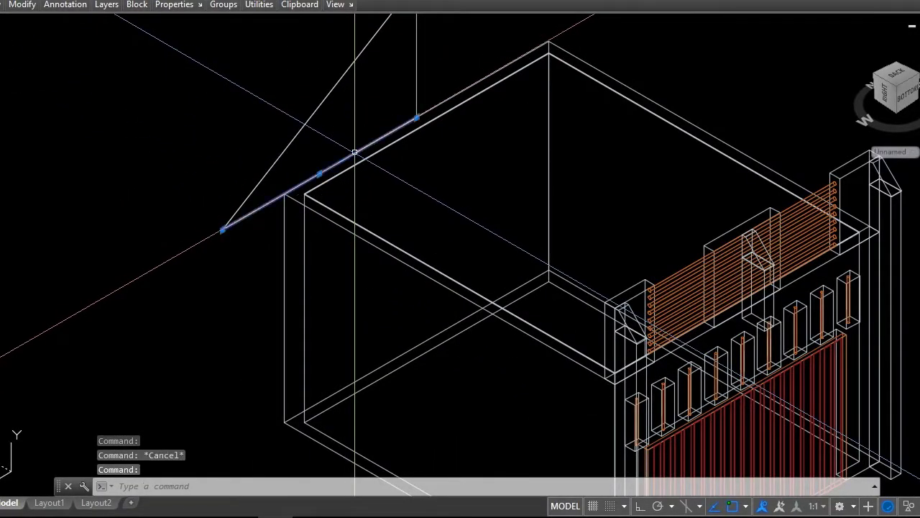
scroll(280, 212, down, 3)
scroll(290, 215, up, 3)
key(Escape)
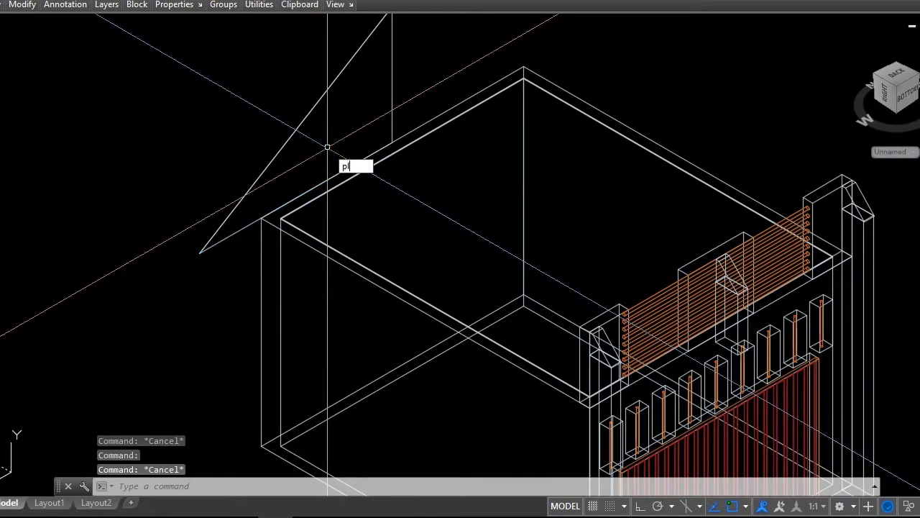
Step: Start a polyline tracing the roof outline from its base corner
key(Return)
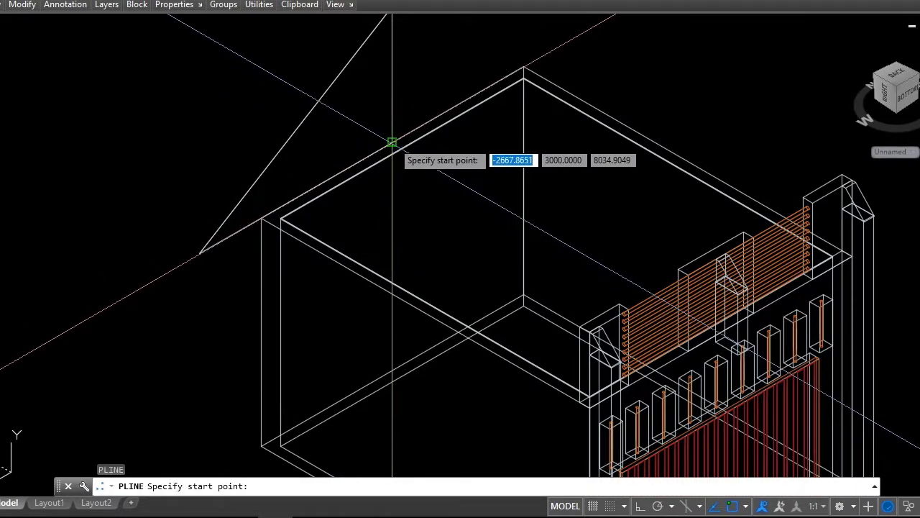
click(392, 142)
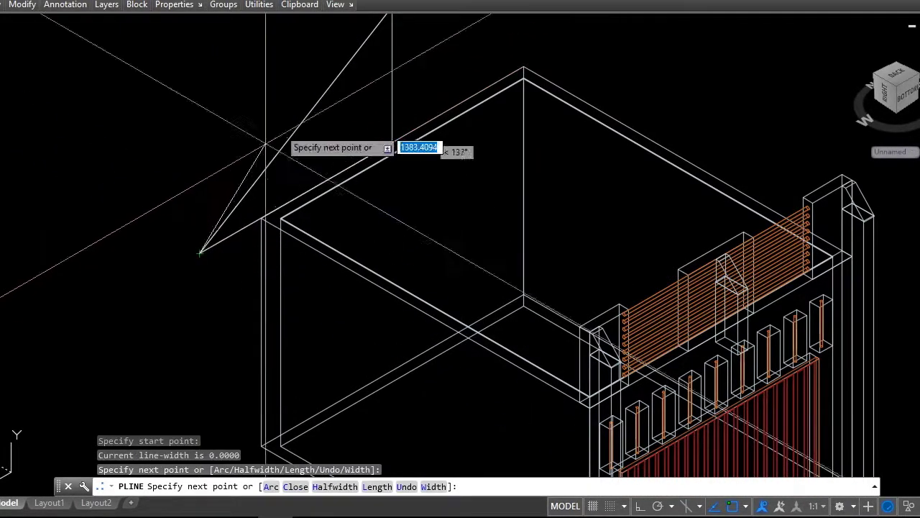
scroll(340, 101, down, 2)
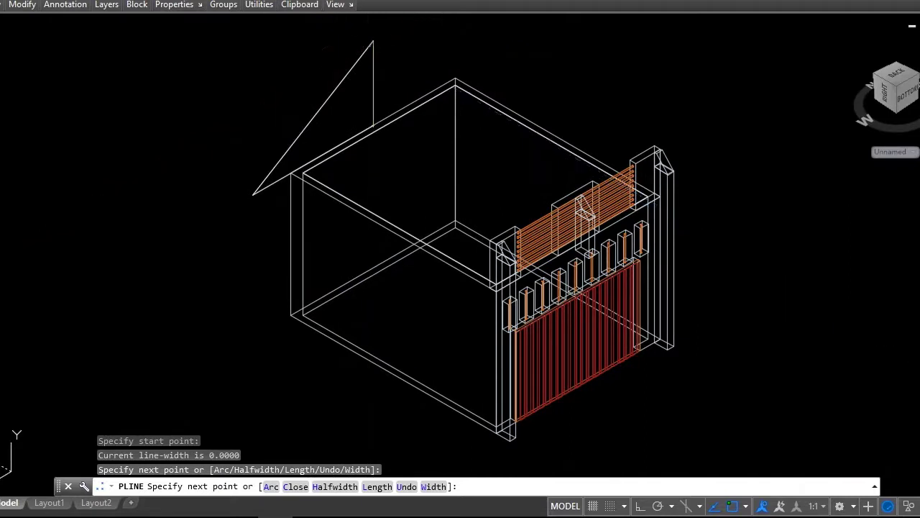
click(372, 118)
click(370, 126)
Step: Finish the polyline and extrude the closed roof triangle with EXTRUDE
key(Escape)
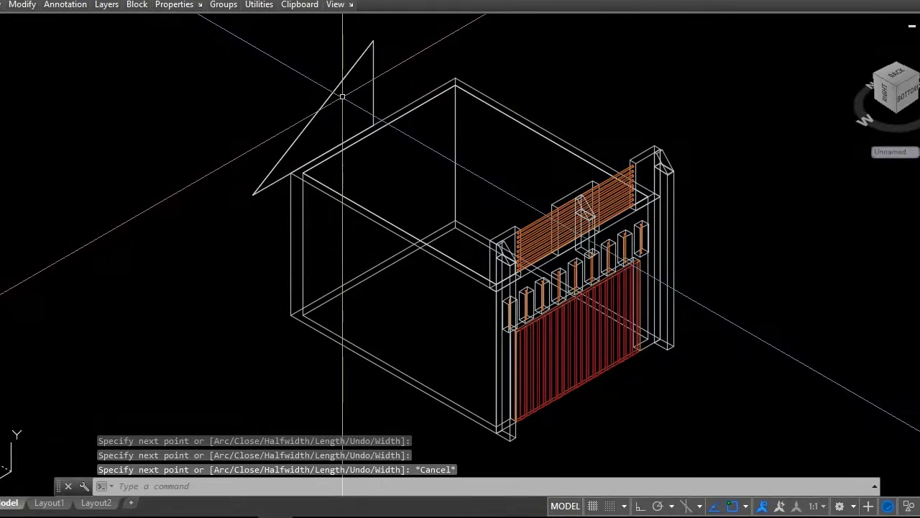
click(328, 98)
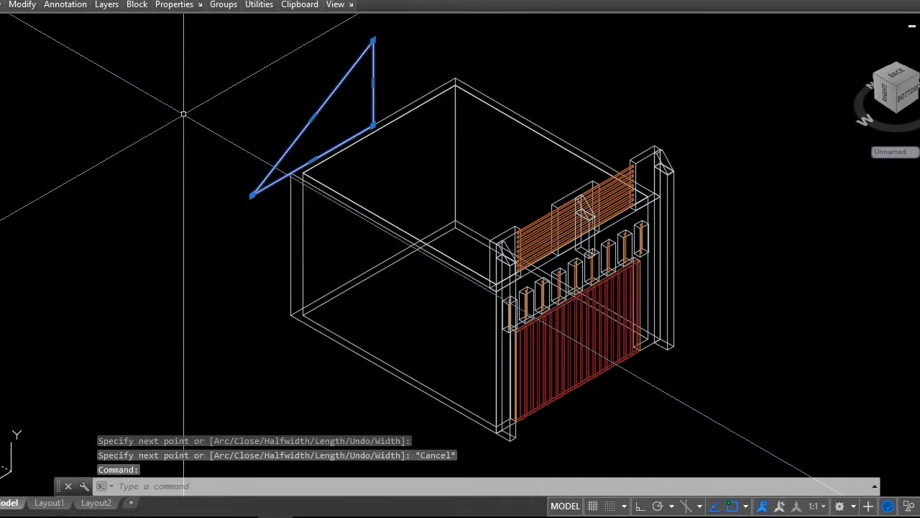
text(ext)
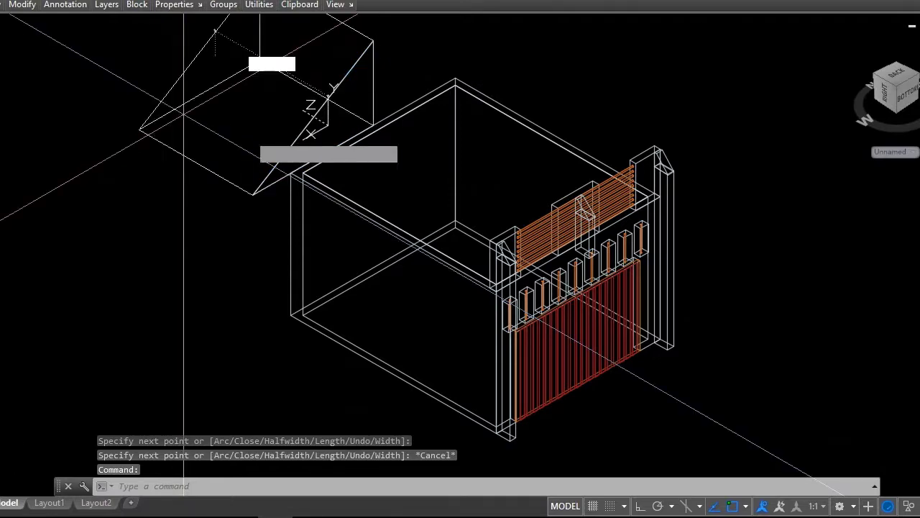
key(Return)
scroll(471, 294, up, 2)
scroll(471, 295, up, 2)
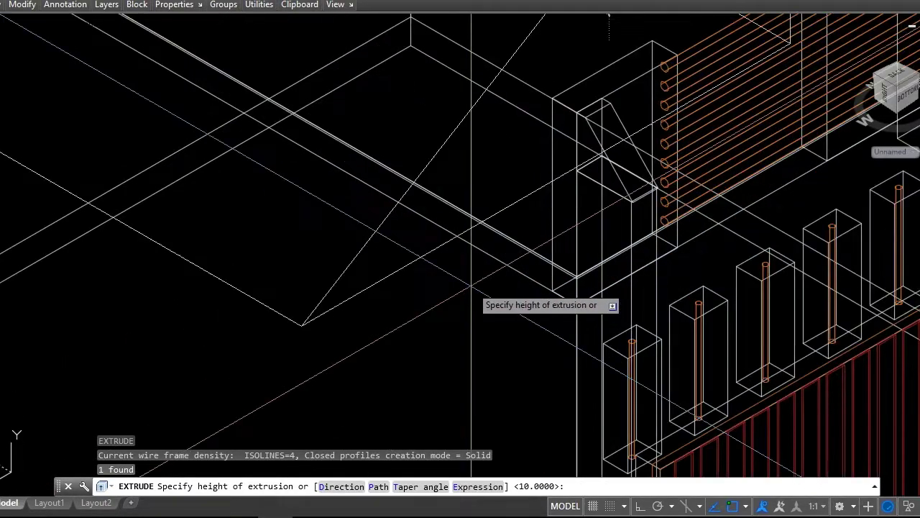
scroll(545, 306, up, 1)
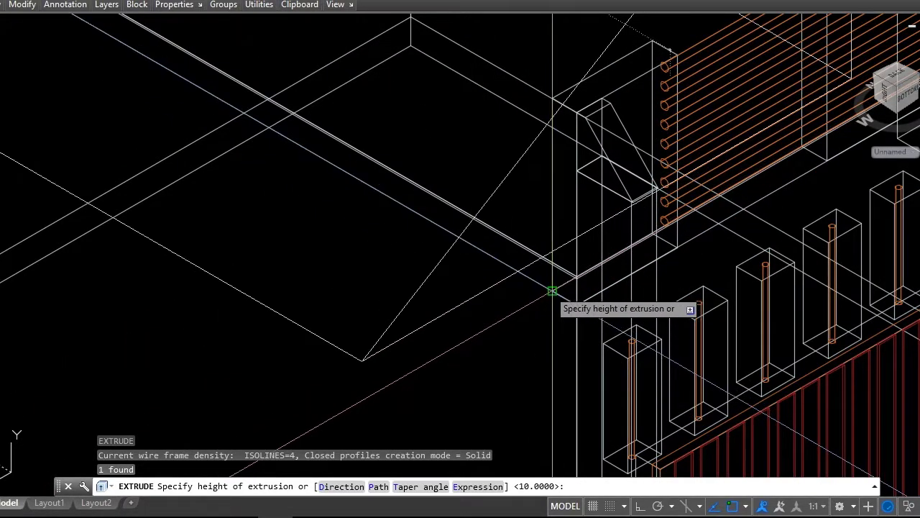
scroll(559, 298, down, 1)
scroll(468, 287, down, 2)
scroll(388, 273, down, 2)
scroll(351, 257, down, 4)
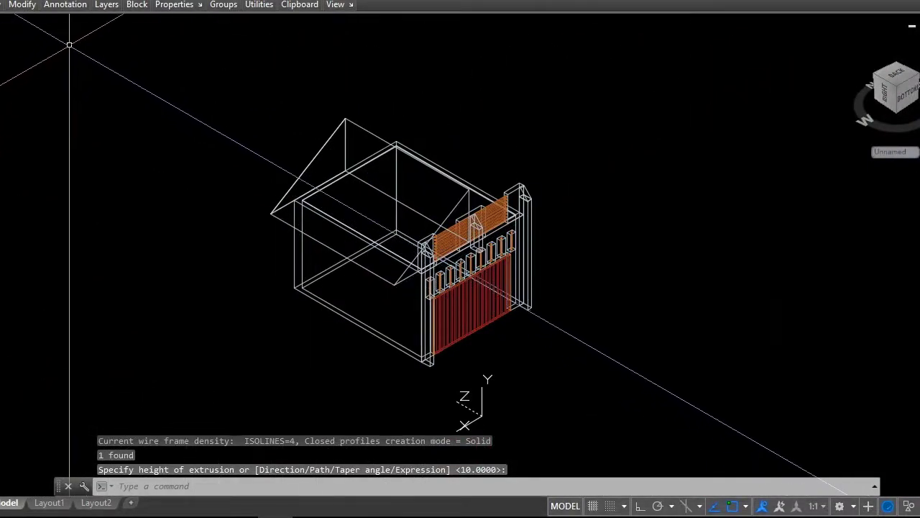
Step: Show the roofed building in the Realistic visual style
click(66, 24)
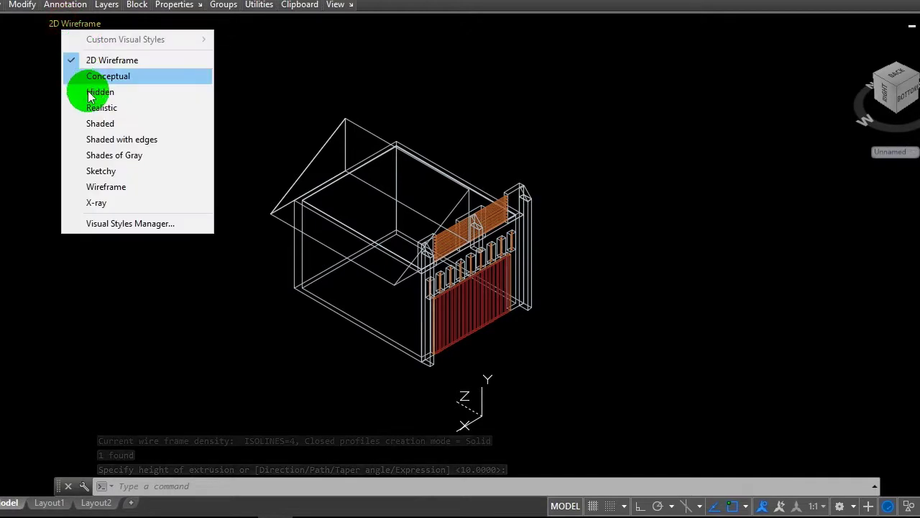
click(97, 108)
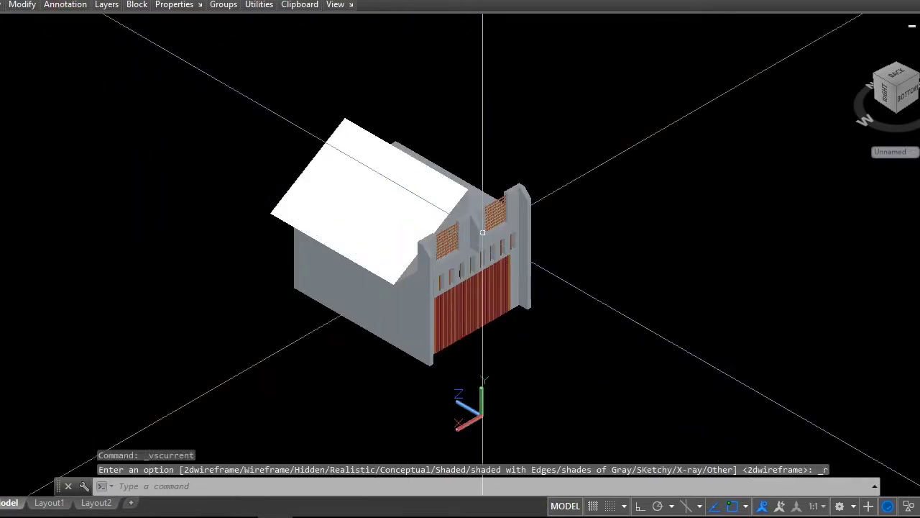
scroll(514, 228, up, 3)
scroll(512, 229, down, 1)
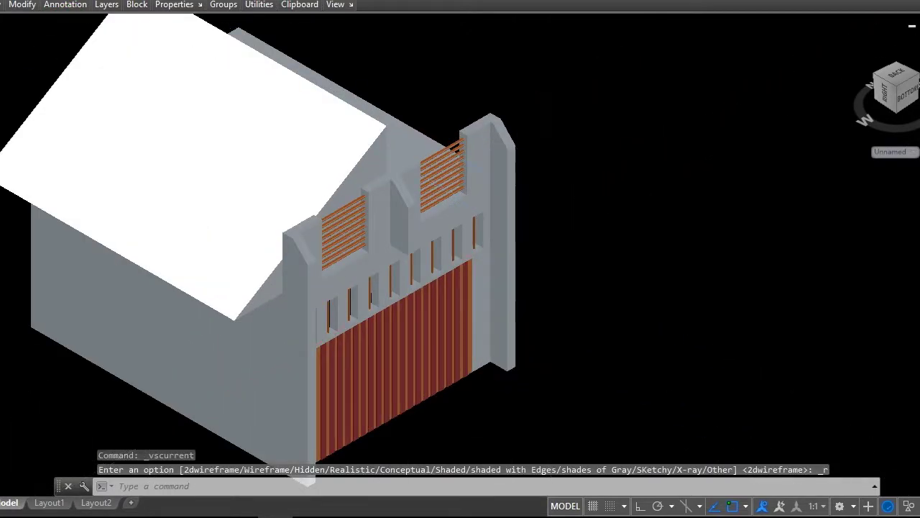
scroll(525, 216, down, 2)
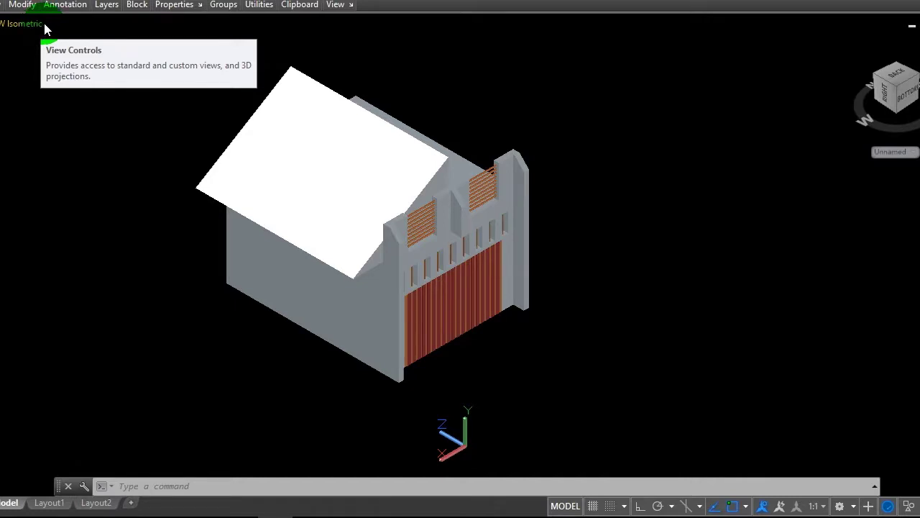
click(66, 26)
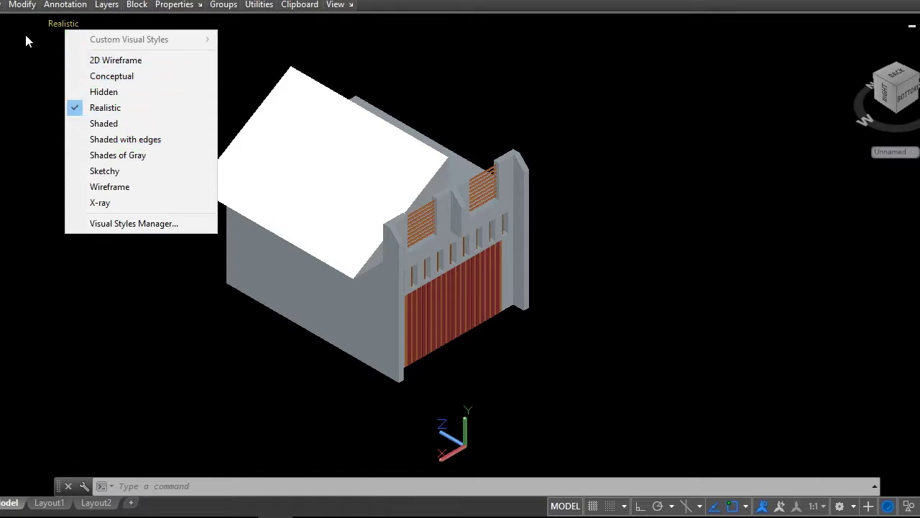
click(7, 24)
key(Escape)
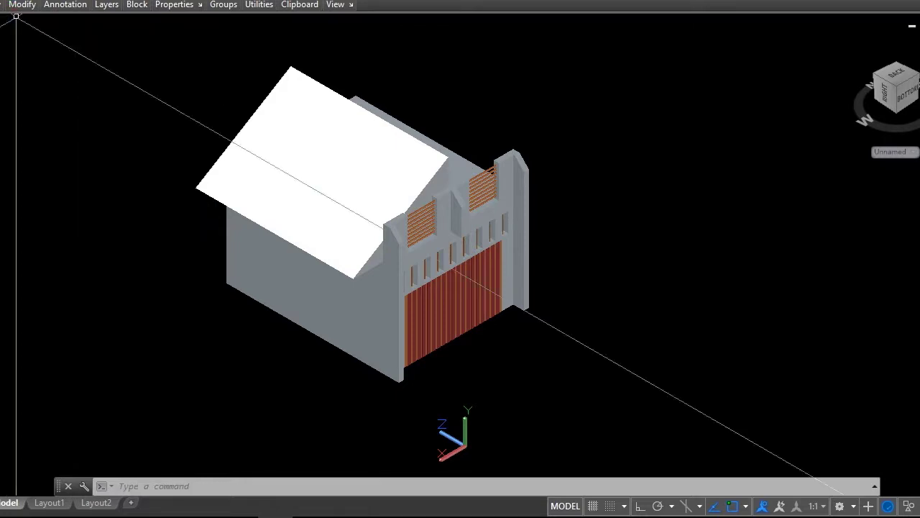
Step: Switch to the Back view with the 2D Wireframe visual style
click(11, 37)
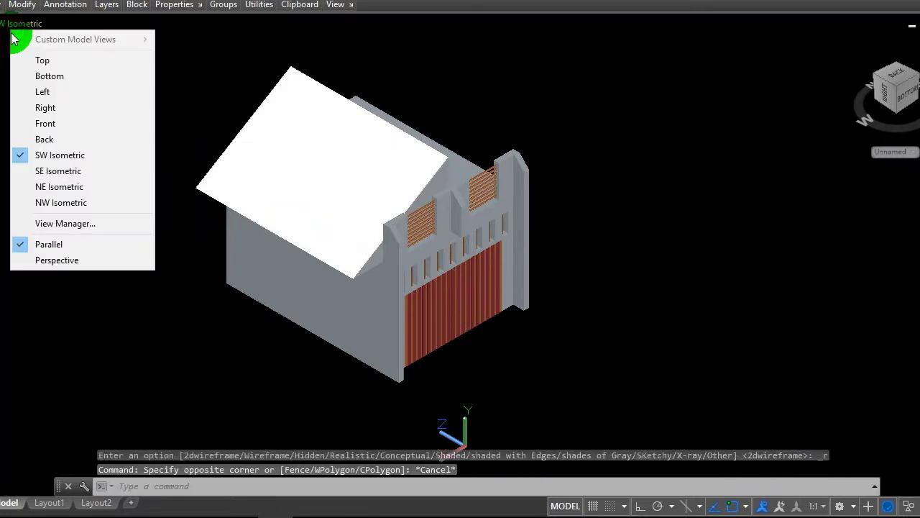
click(49, 134)
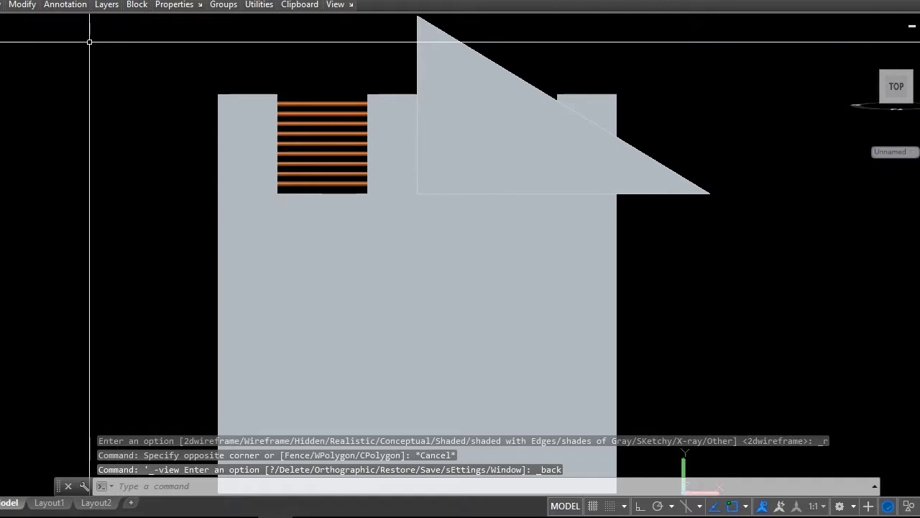
click(49, 22)
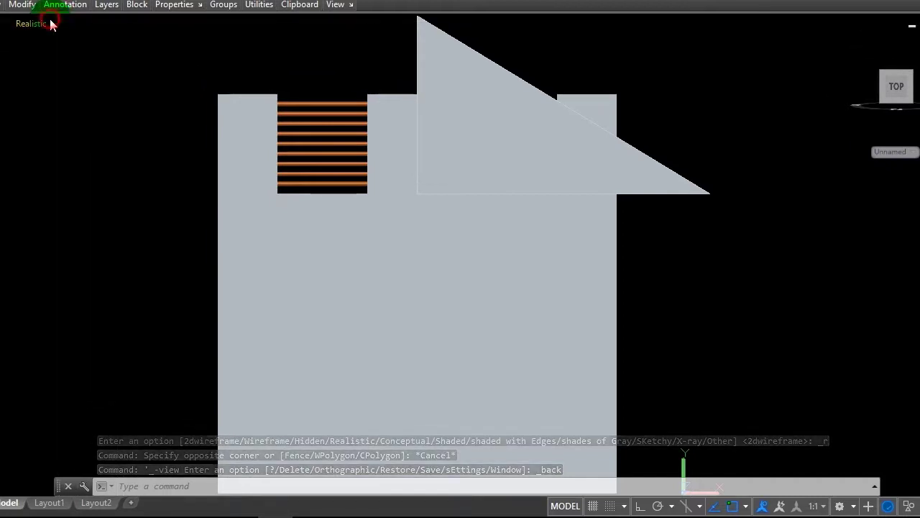
click(85, 59)
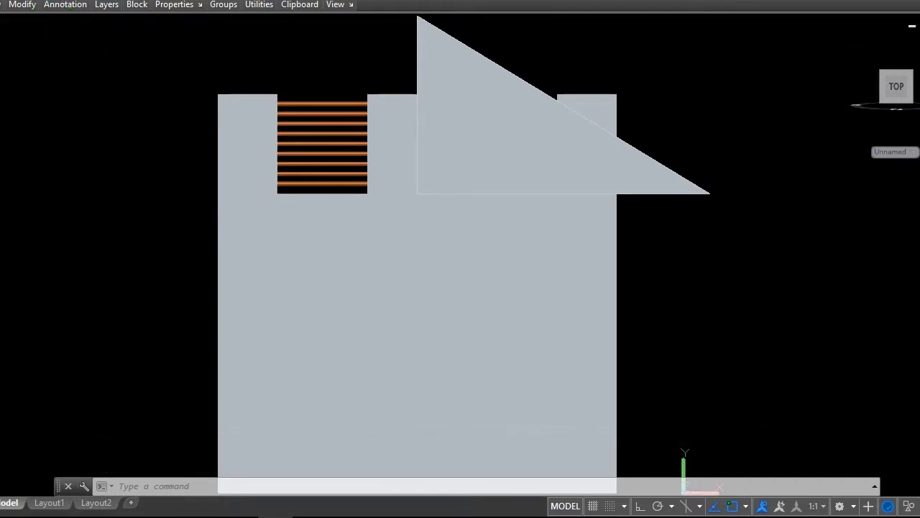
scroll(415, 82, down, 4)
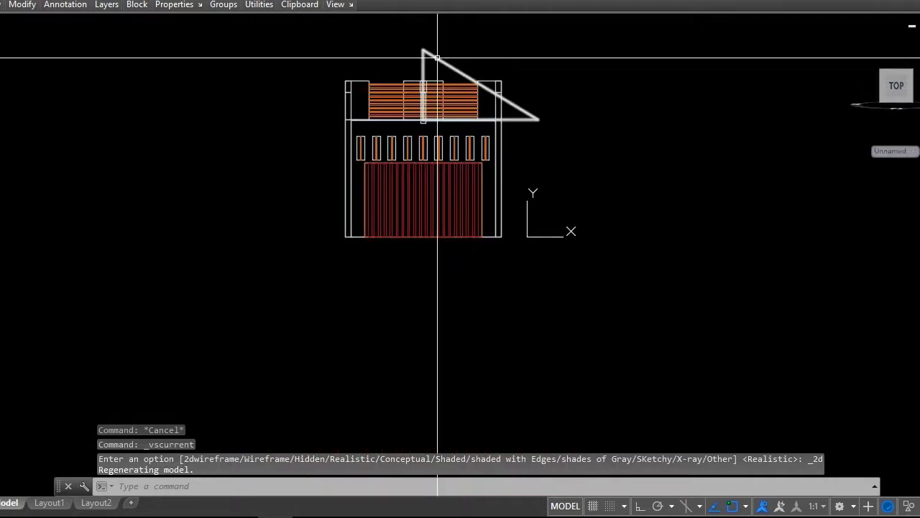
Step: Mirror the roof triangle about a vertical line through its apex, keeping the original
click(437, 57)
scroll(504, 60, up, 2)
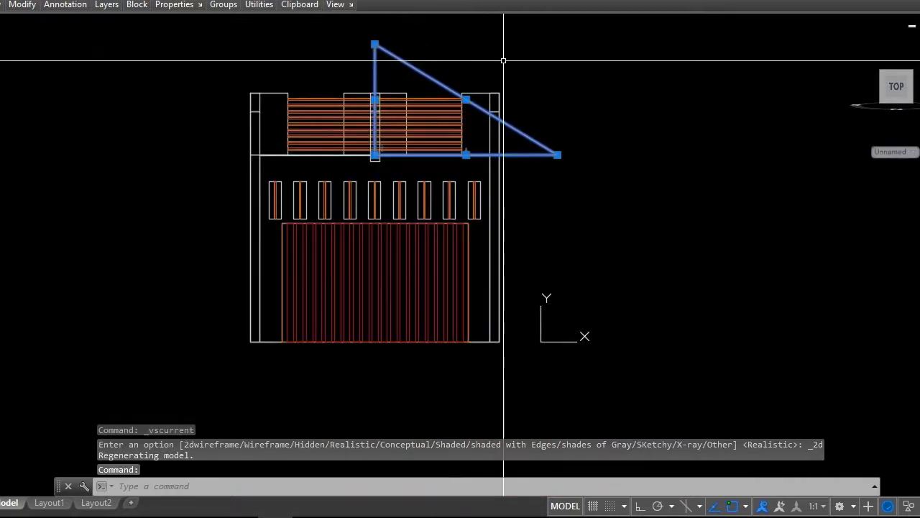
text(m)
click(541, 110)
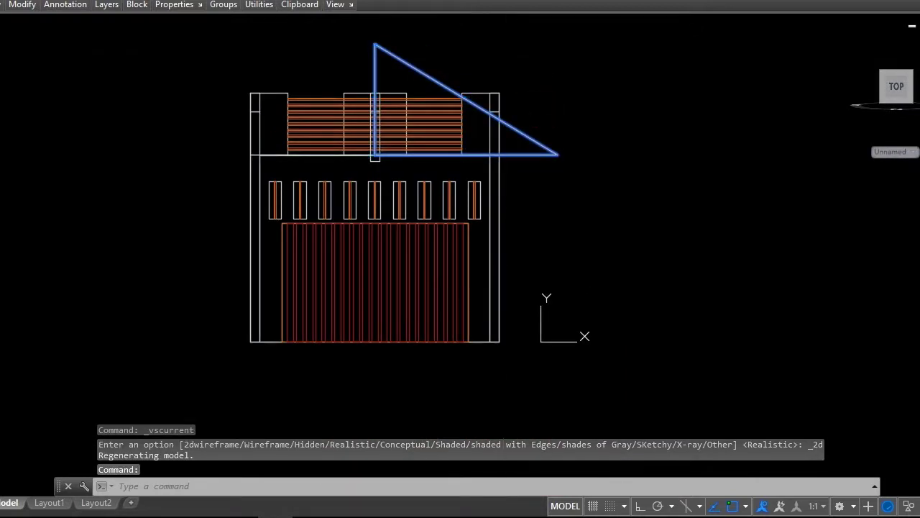
click(375, 45)
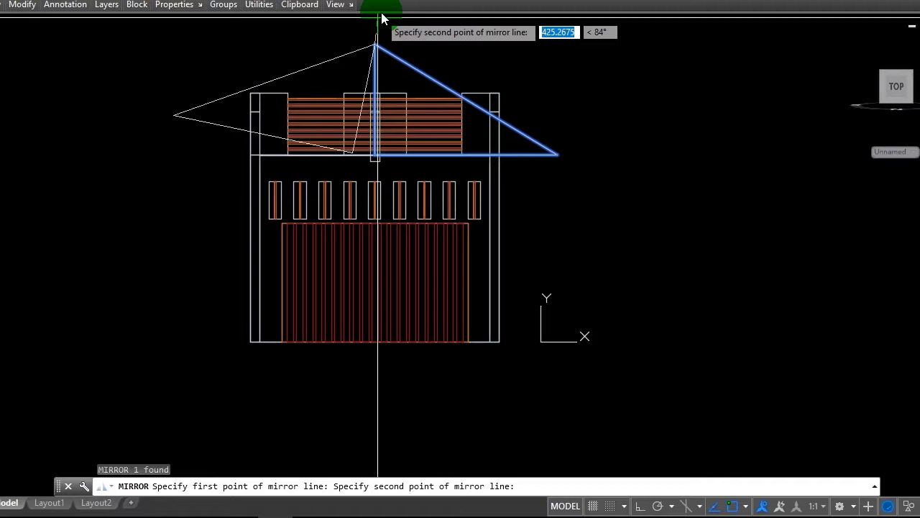
key(F8)
click(380, 25)
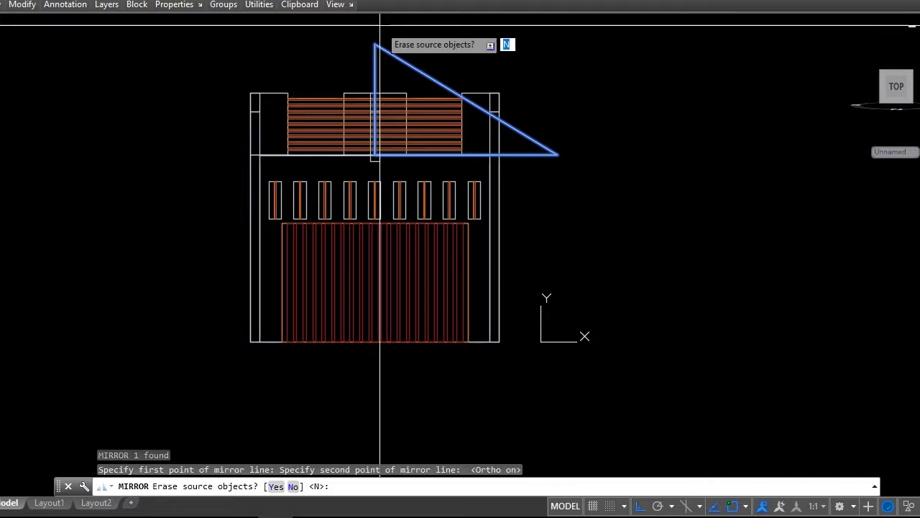
key(Return)
scroll(379, 136, down, 2)
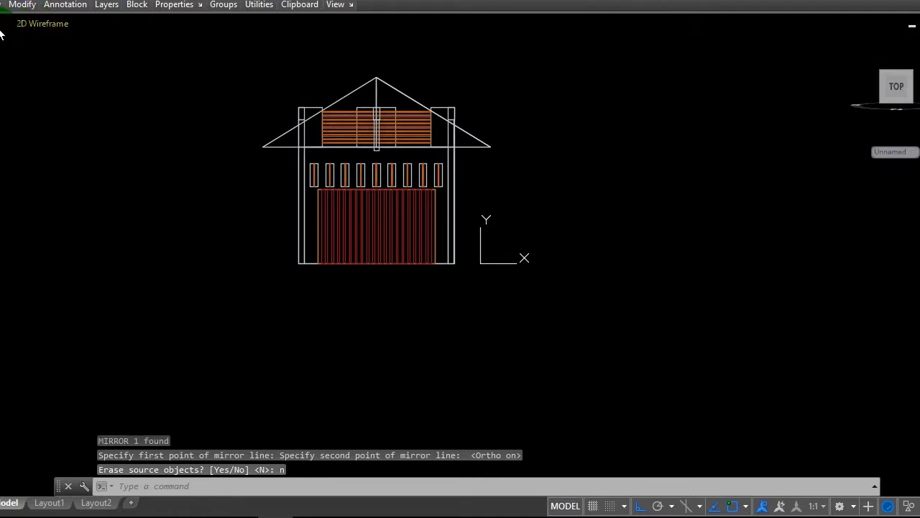
Step: Switch to the SW Isometric view rendered in the Realistic style
click(6, 24)
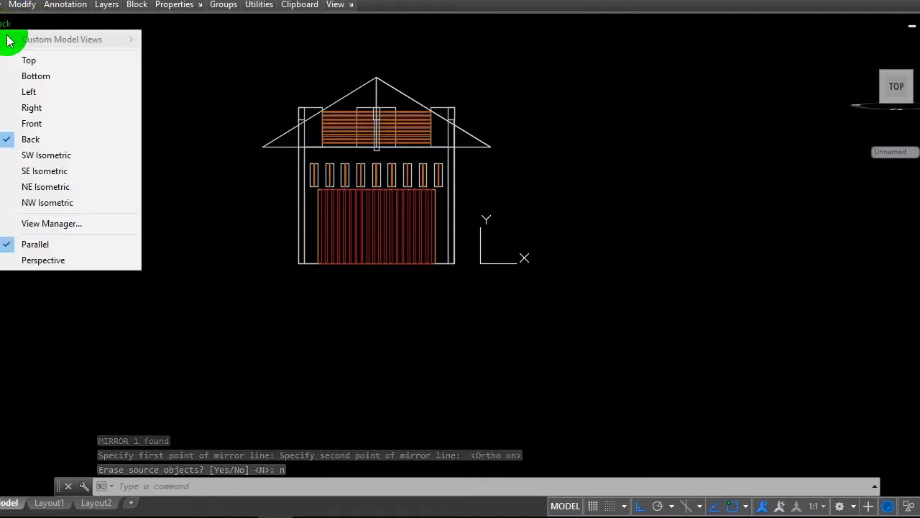
click(53, 154)
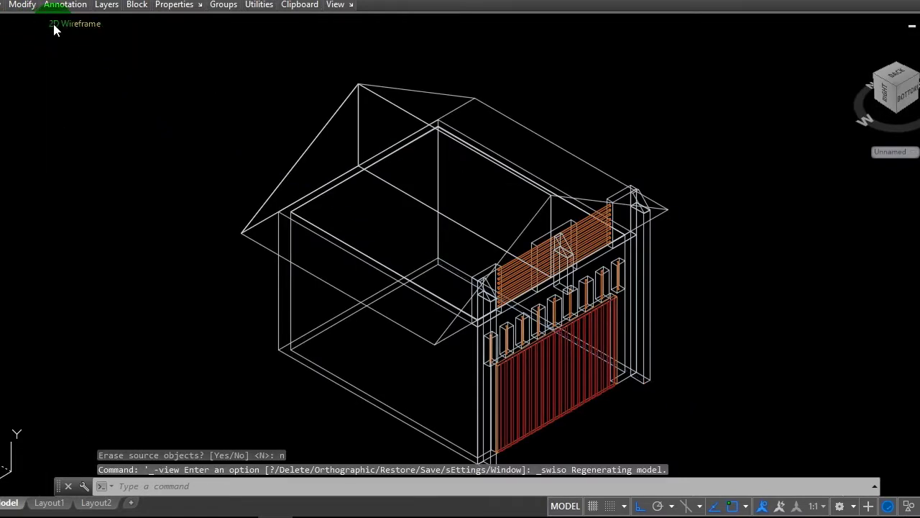
click(58, 24)
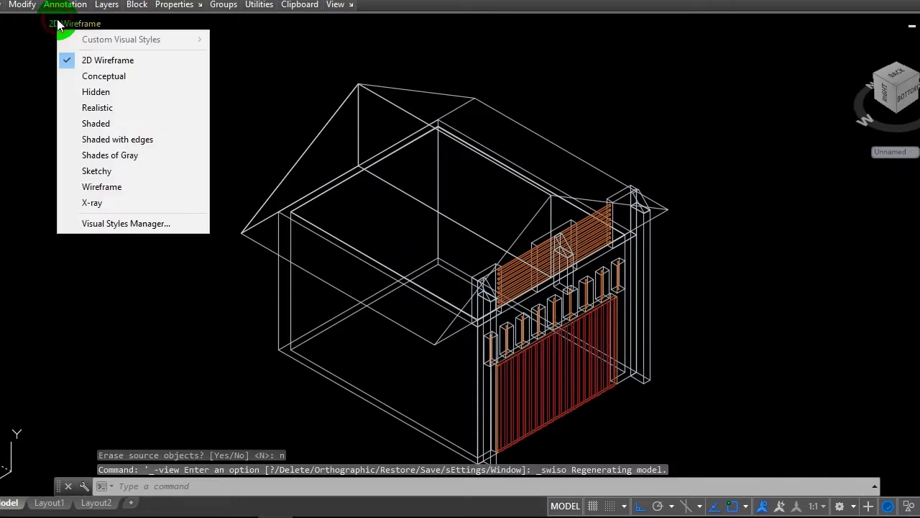
click(100, 107)
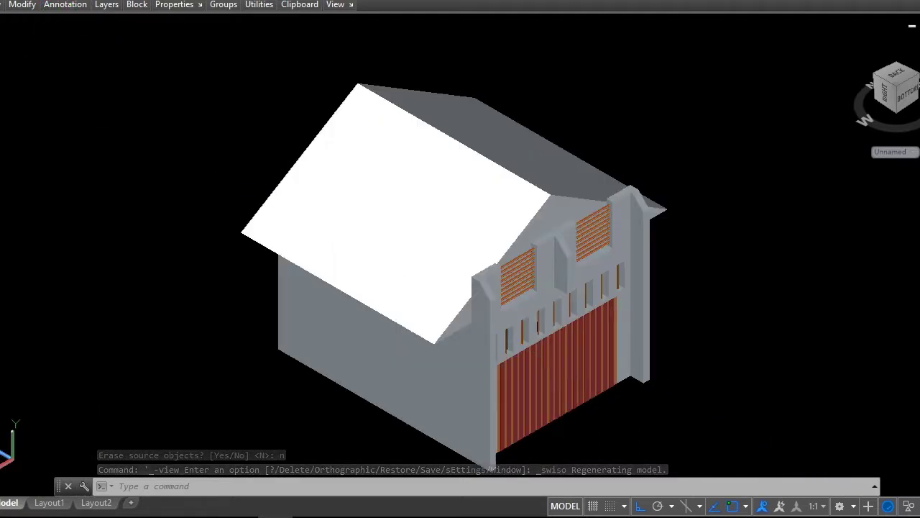
scroll(763, 327, up, 3)
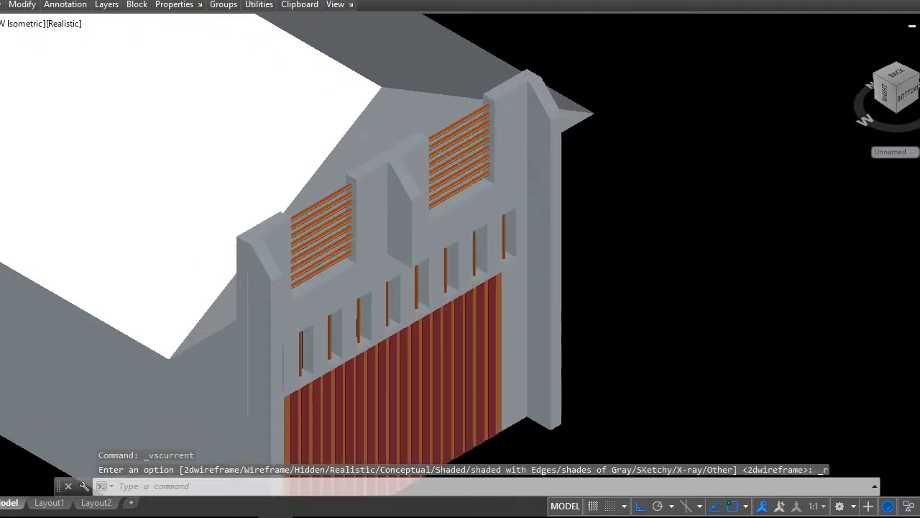
scroll(441, 160, down, 5)
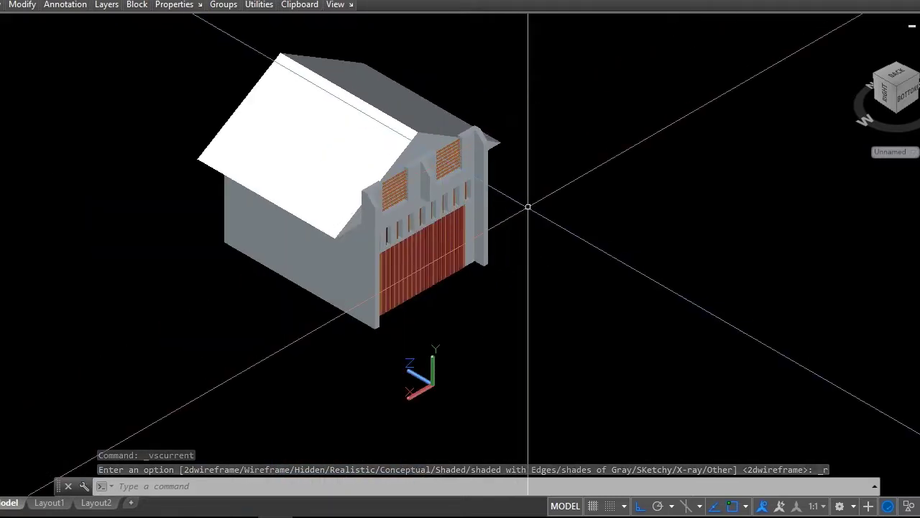
scroll(526, 204, up, 2)
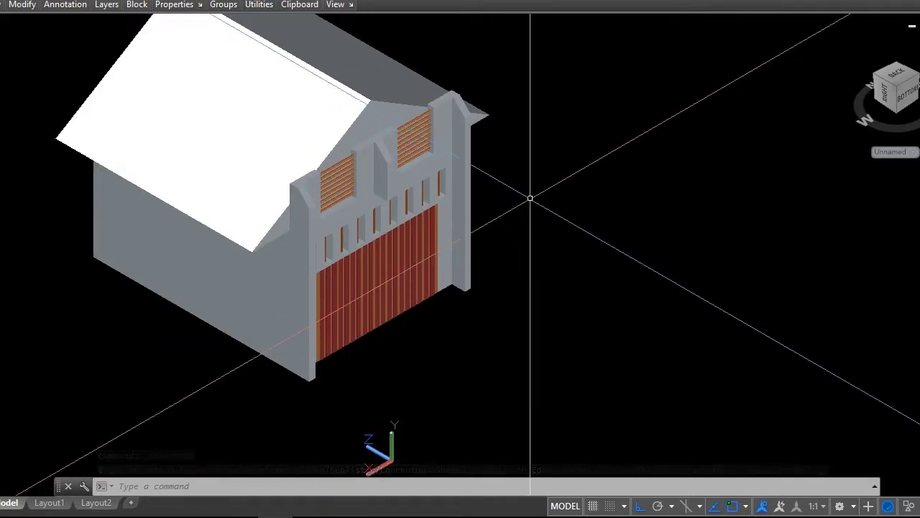
scroll(529, 202, down, 3)
scroll(479, 176, up, 2)
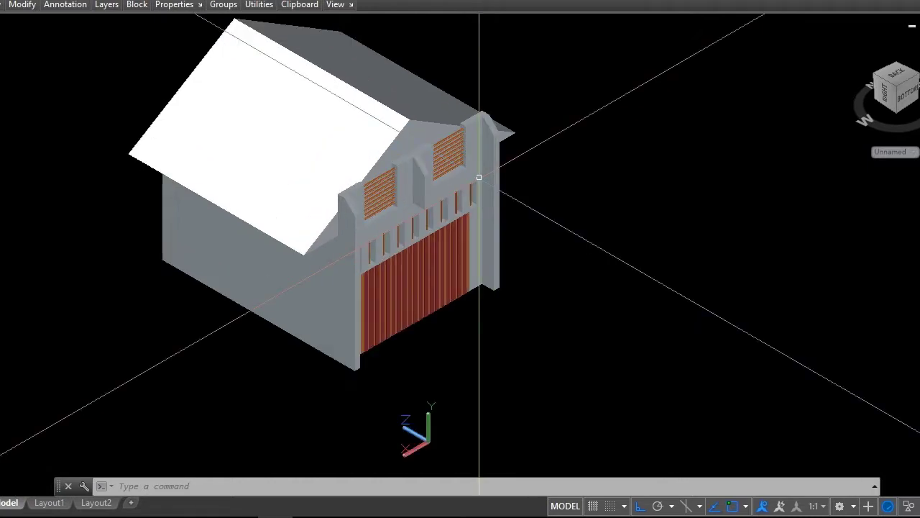
scroll(479, 177, up, 2)
Step: Select the pilaster beside the door, then clear the selection
click(487, 180)
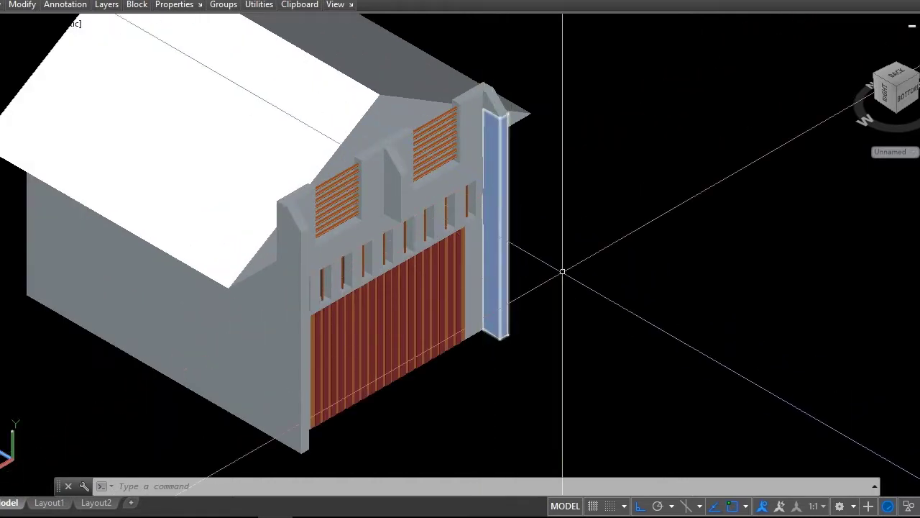
key(Escape)
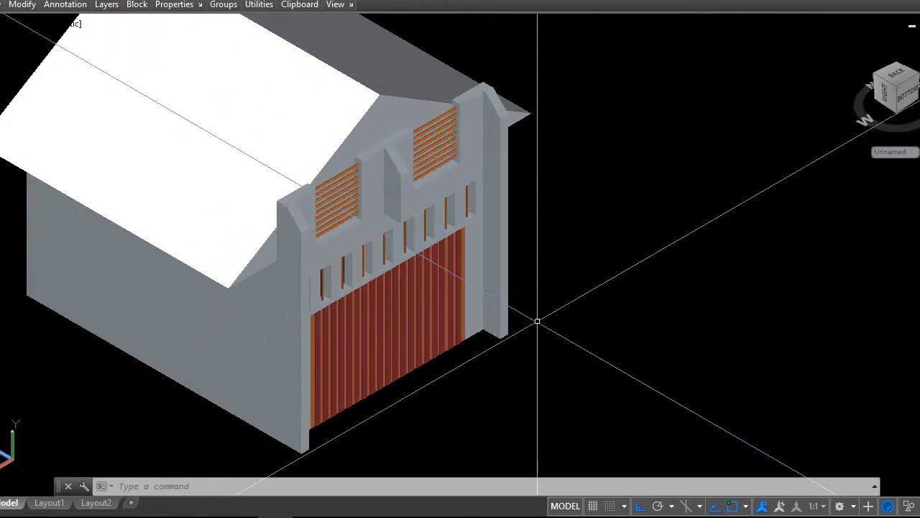
scroll(538, 321, down, 3)
scroll(430, 407, up, 3)
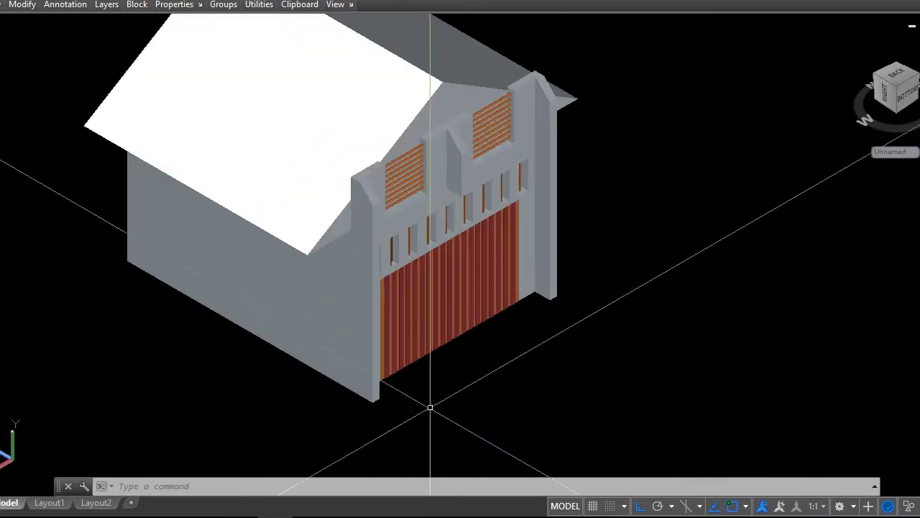
Step: Orbit the house with 3DORBIT through several angles, ending on its roof and long side
click(510, 295)
text(o)
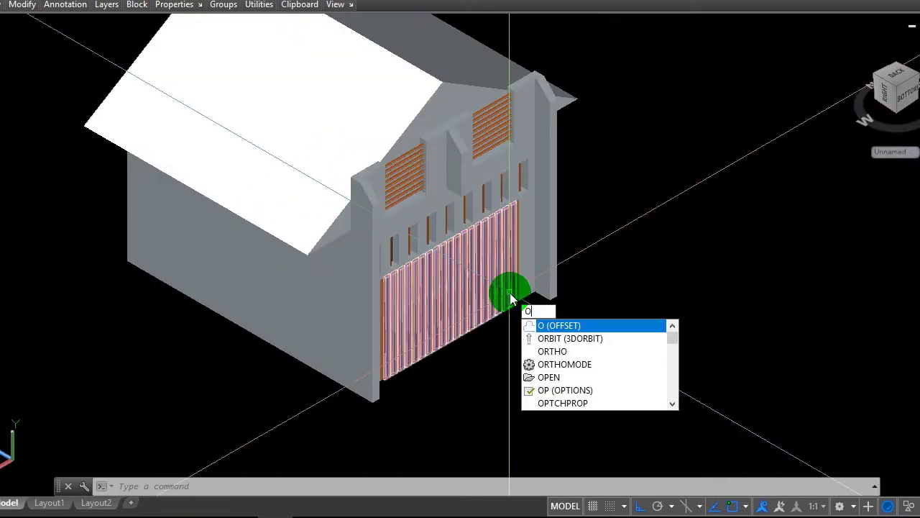
text(bit)
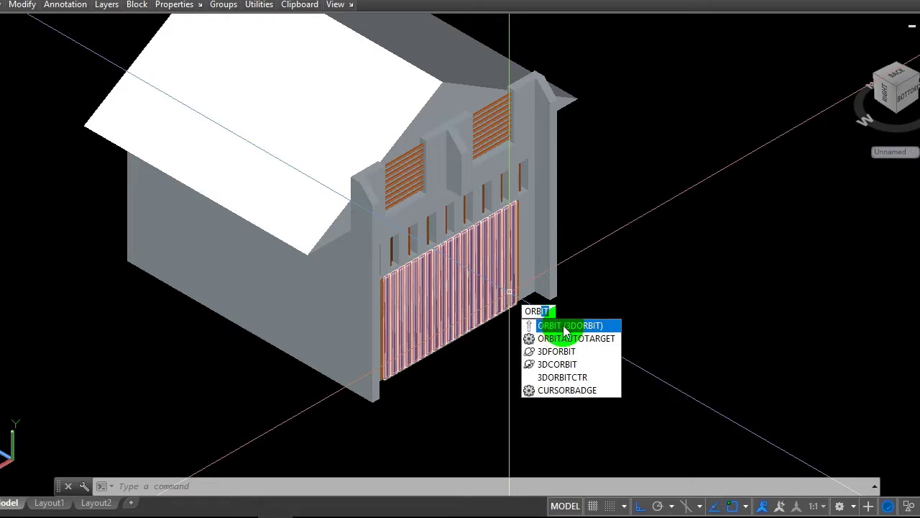
click(566, 330)
mouse_move(581, 273)
mouse_down()
mouse_move(473, 278)
mouse_move(456, 240)
mouse_move(511, 166)
mouse_move(519, 140)
mouse_up()
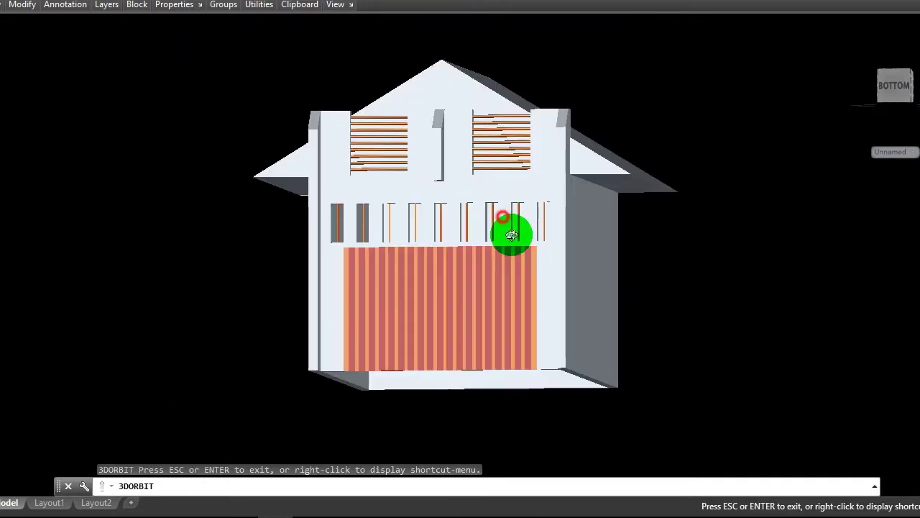
drag(512, 235, 535, 279)
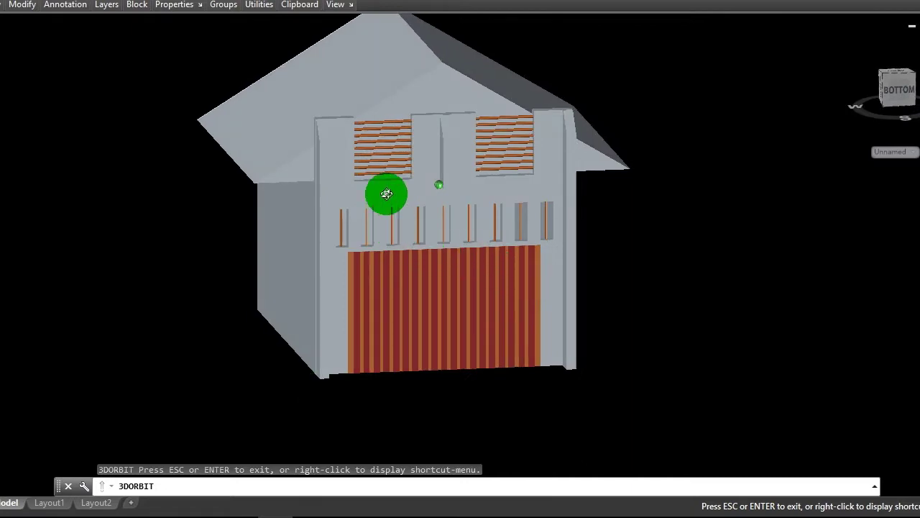
mouse_move(386, 194)
mouse_down()
mouse_move(458, 218)
mouse_move(496, 261)
mouse_move(552, 287)
mouse_move(591, 238)
mouse_move(536, 267)
mouse_move(429, 247)
mouse_move(366, 271)
mouse_move(352, 240)
mouse_move(382, 237)
mouse_move(350, 261)
mouse_move(326, 198)
mouse_move(497, 261)
mouse_move(411, 216)
mouse_move(376, 218)
mouse_move(426, 212)
mouse_up()
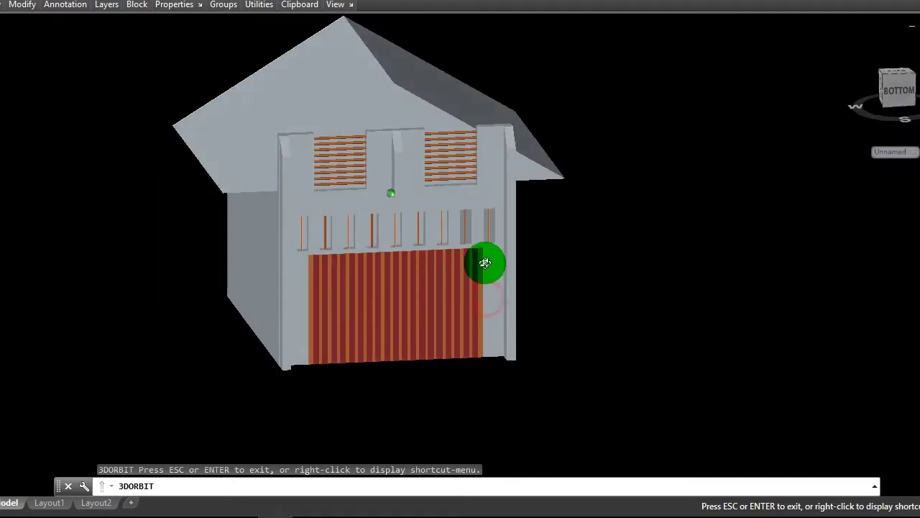
mouse_move(485, 263)
mouse_down()
mouse_move(479, 251)
mouse_move(444, 275)
mouse_move(422, 319)
mouse_move(464, 324)
mouse_move(464, 302)
mouse_up()
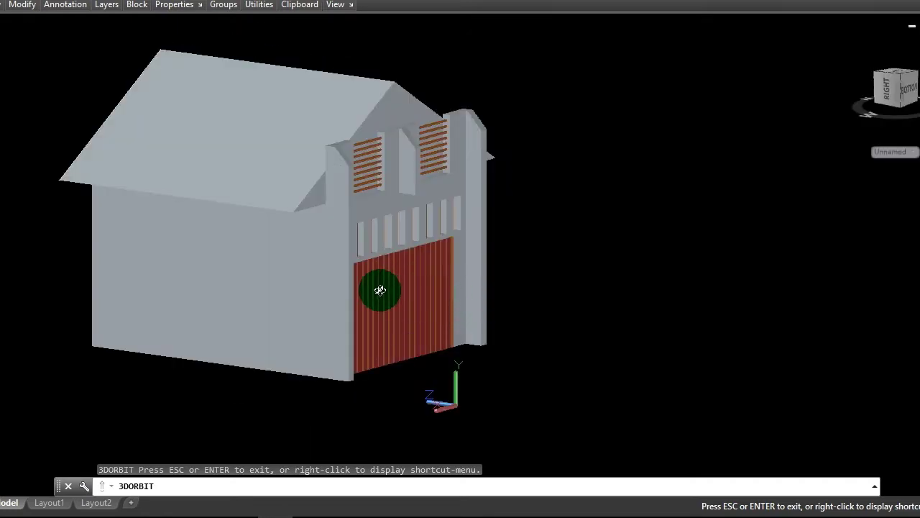
drag(404, 319, 404, 320)
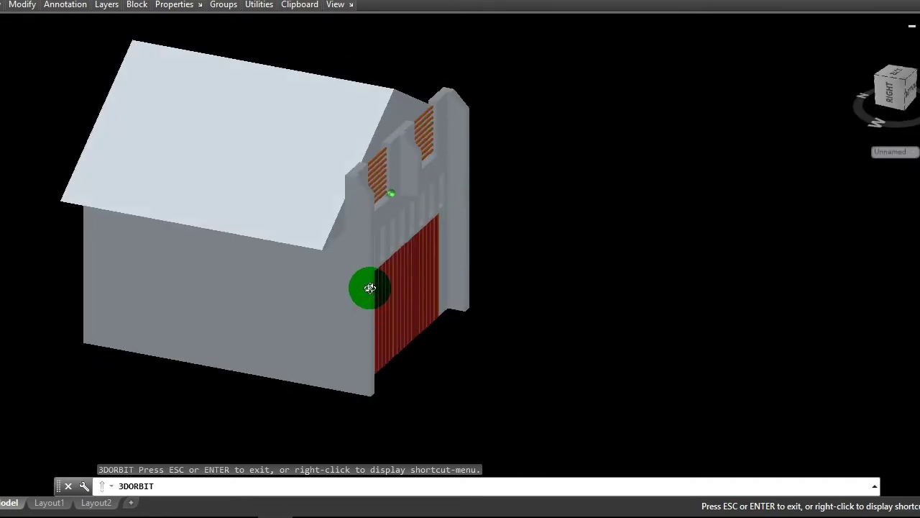